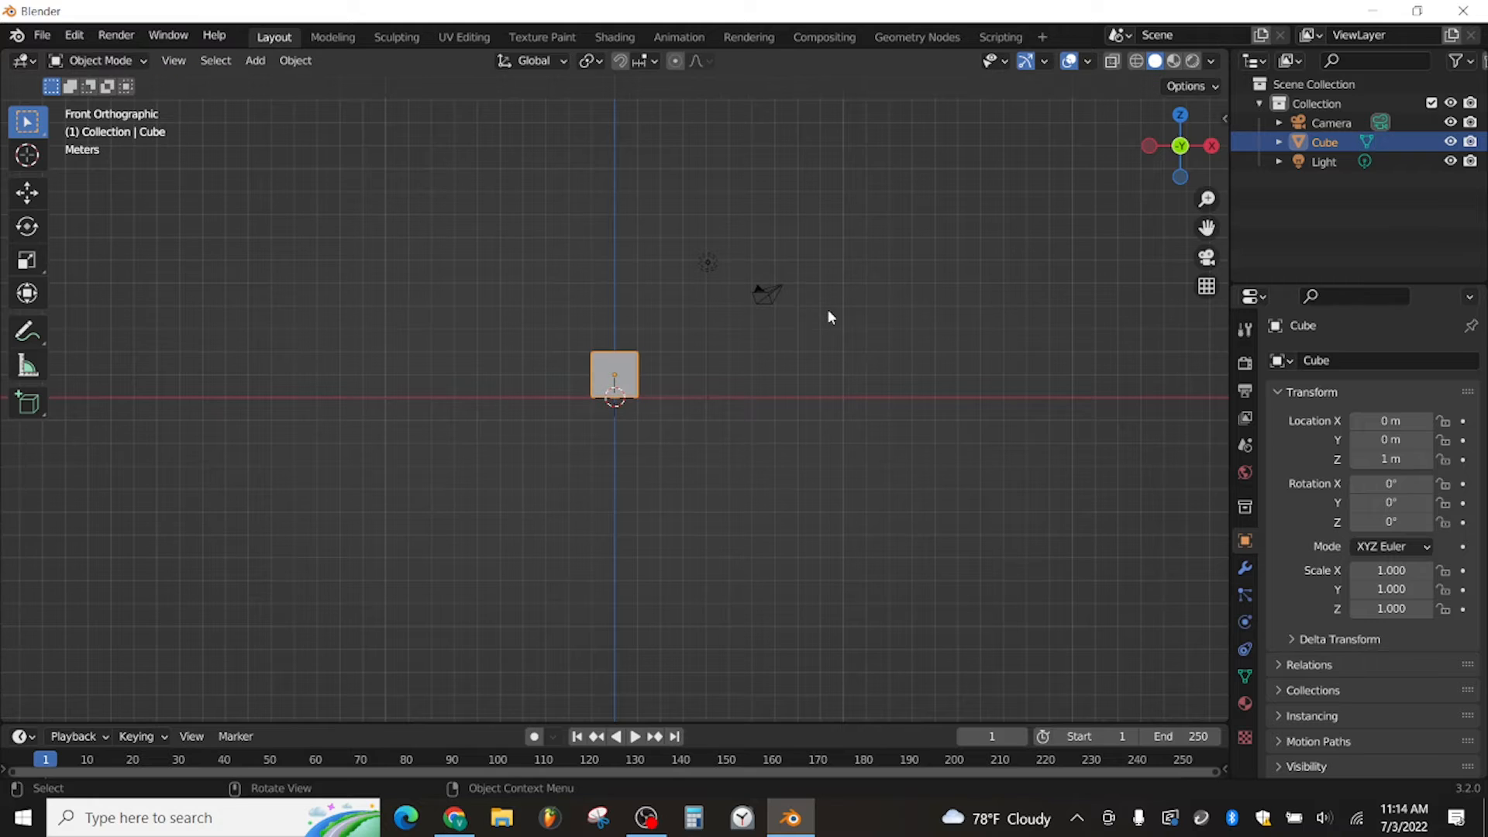
# Scale the cube up uniformly to about 3.52, then narrow it along X to about 2.67
pyautogui.press('s')
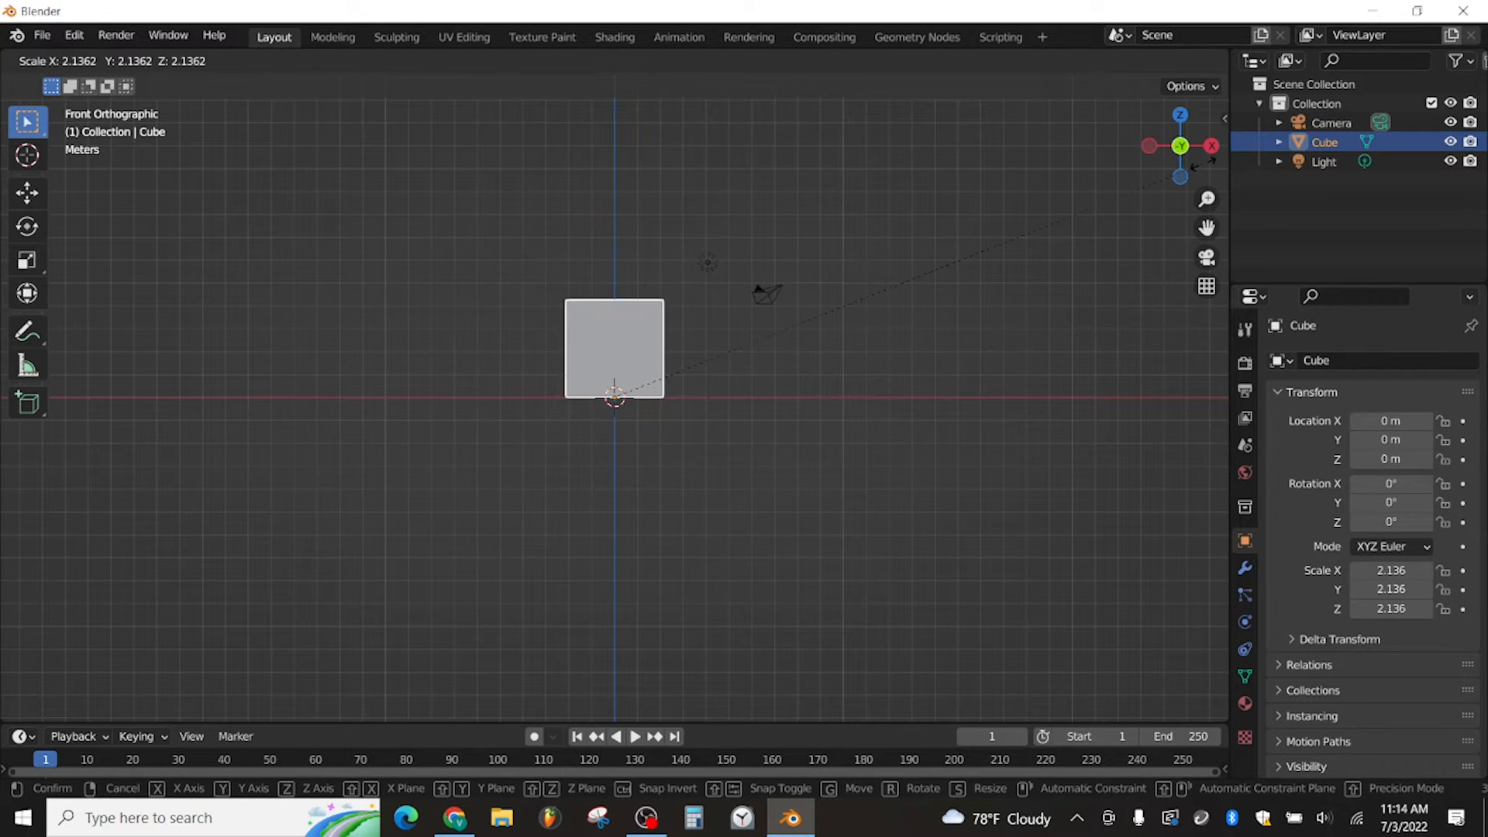
pyautogui.click(379, 715)
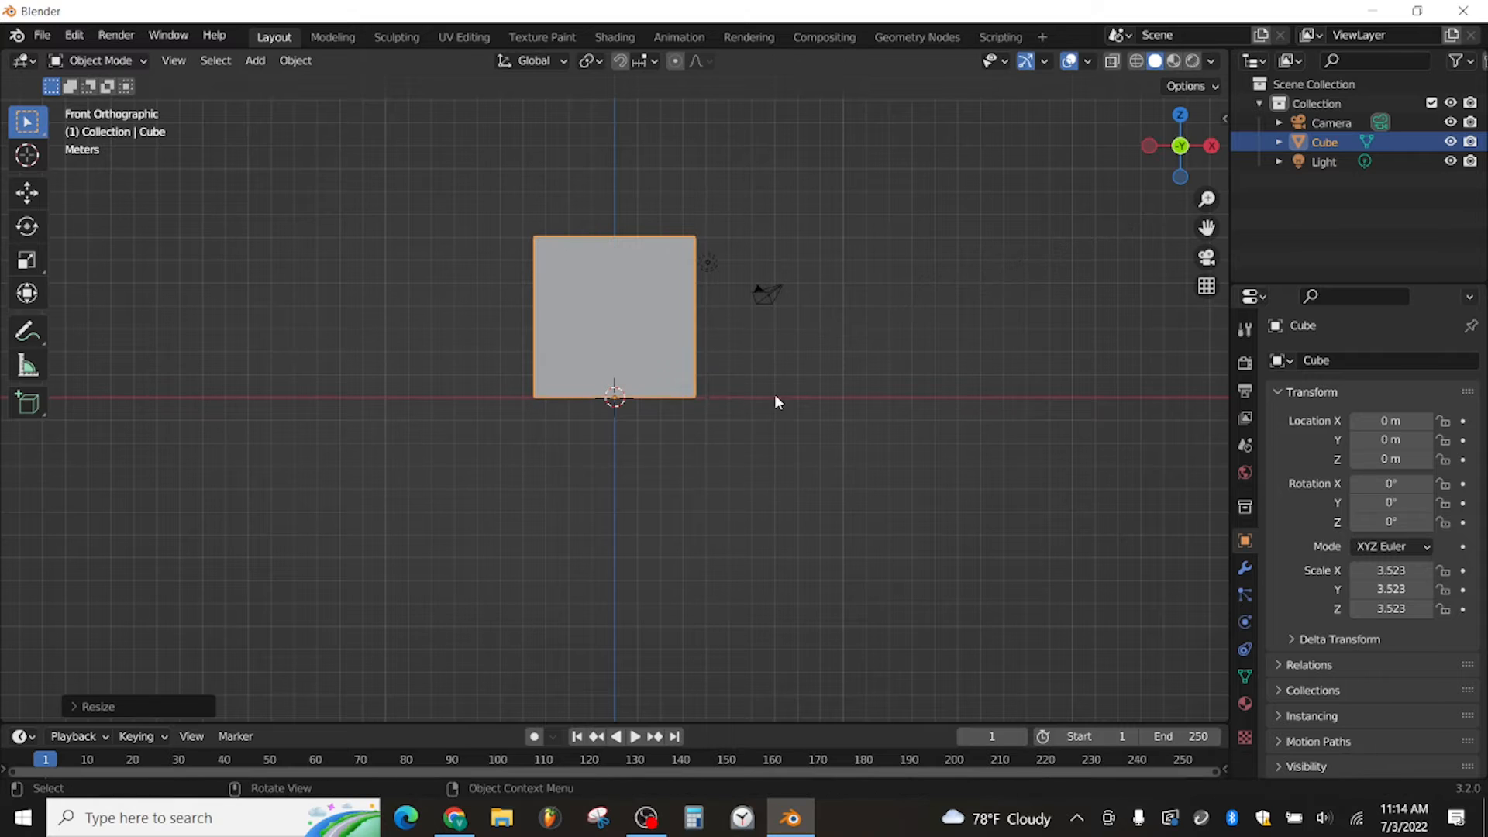
pyautogui.press('s')
pyautogui.press('x')
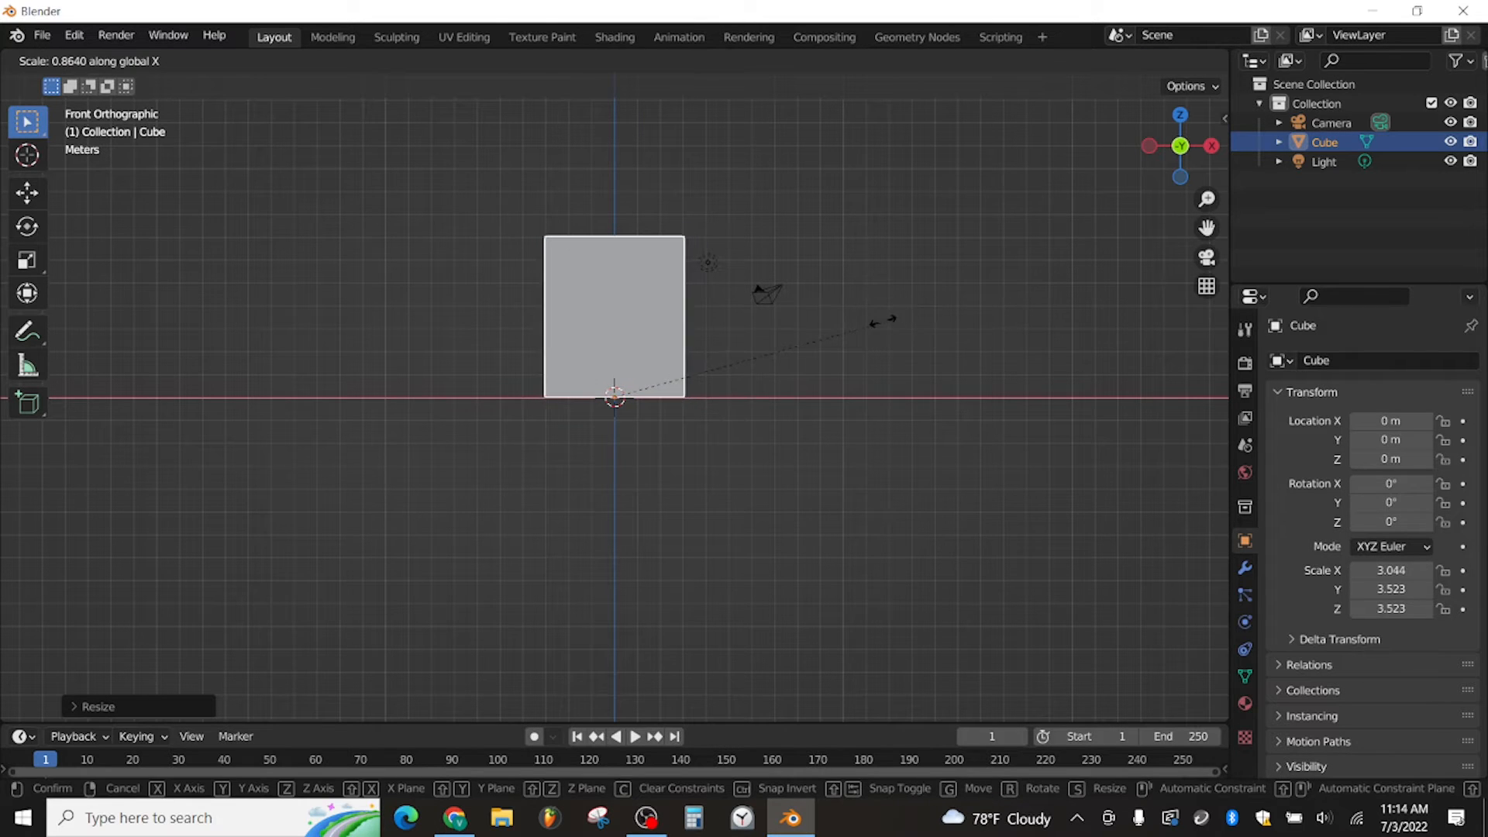
pyautogui.click(831, 325)
# Enlarge the narrowed box uniformly to a scale of about 11.73 in X and 15.5 in Y and Z
pyautogui.scroll(2, 789, 317)
pyautogui.scroll(-5, 789, 316)
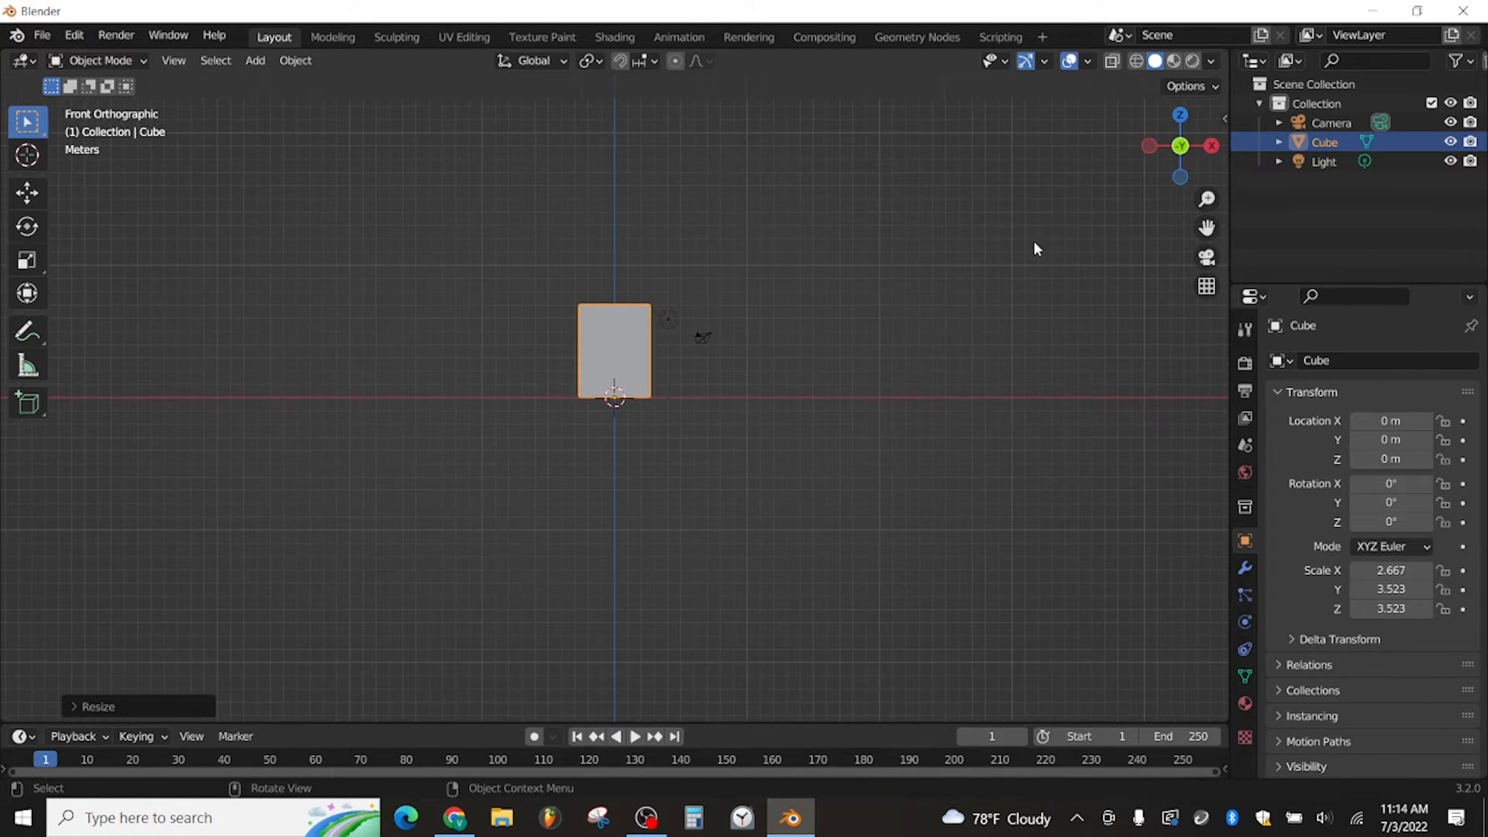
pyautogui.moveTo(1208, 229); pyautogui.dragTo(1204, 324)
pyautogui.scroll(3, 963, 302)
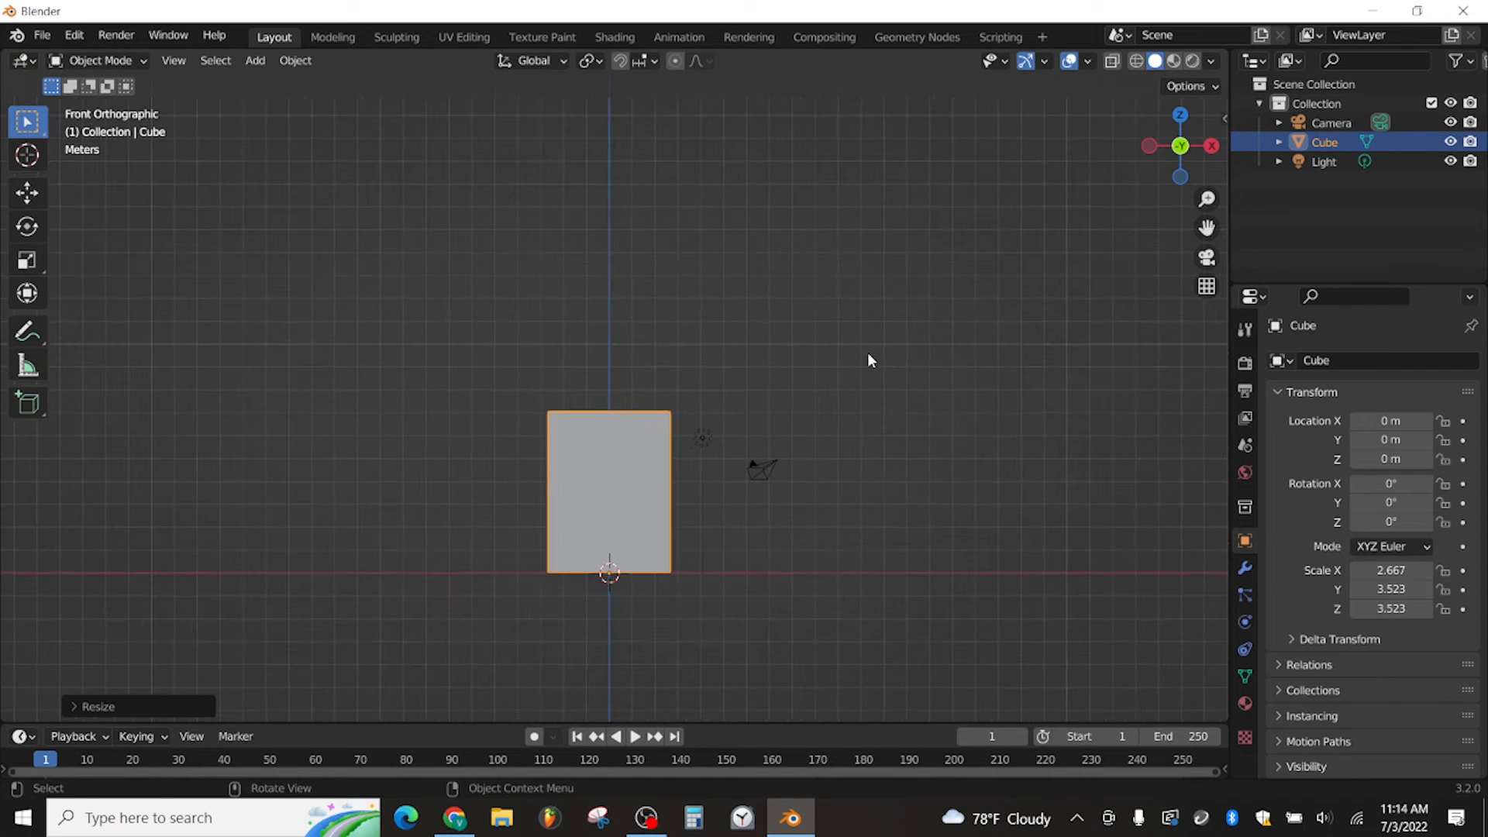
pyautogui.press('s')
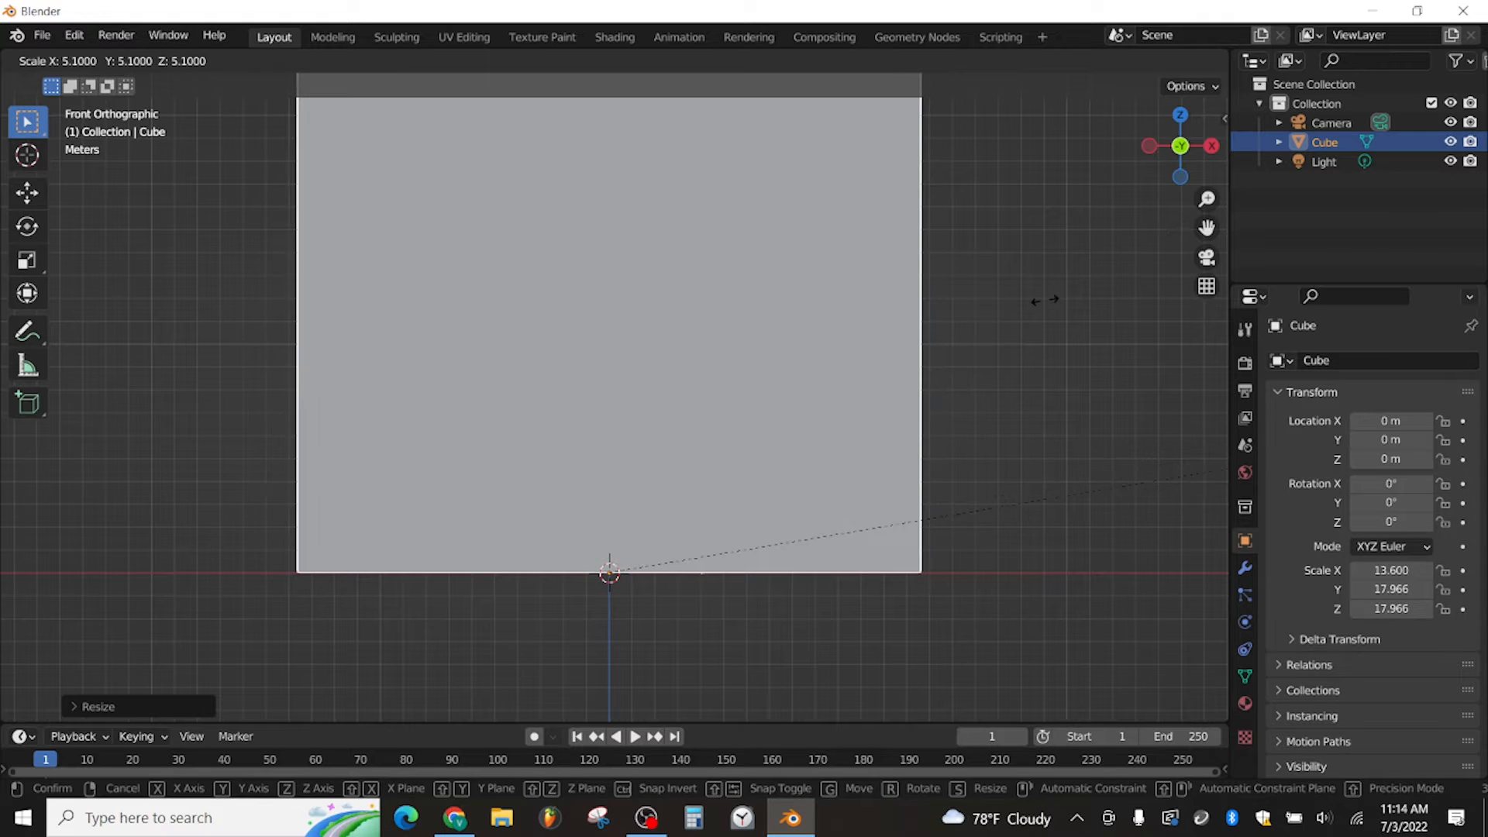
pyautogui.click(834, 417)
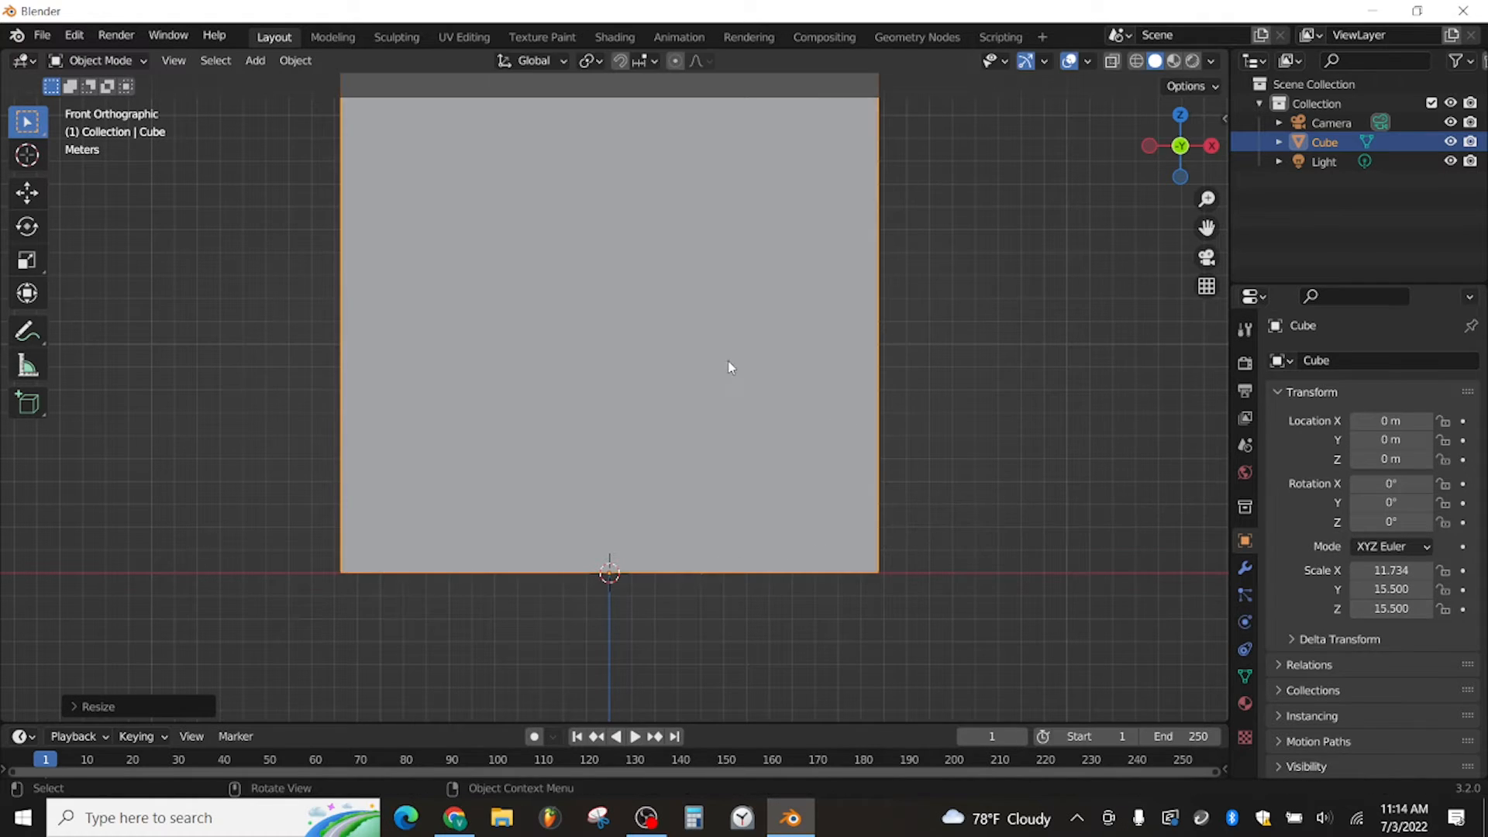
# Flatten the tall box along the Y axis to a scale of about 3.75
pyautogui.moveTo(731, 365); pyautogui.dragTo(851, 369, button='middle')
pyautogui.scroll(-9, 704, 374)
pyautogui.press('s')
pyautogui.press('y')
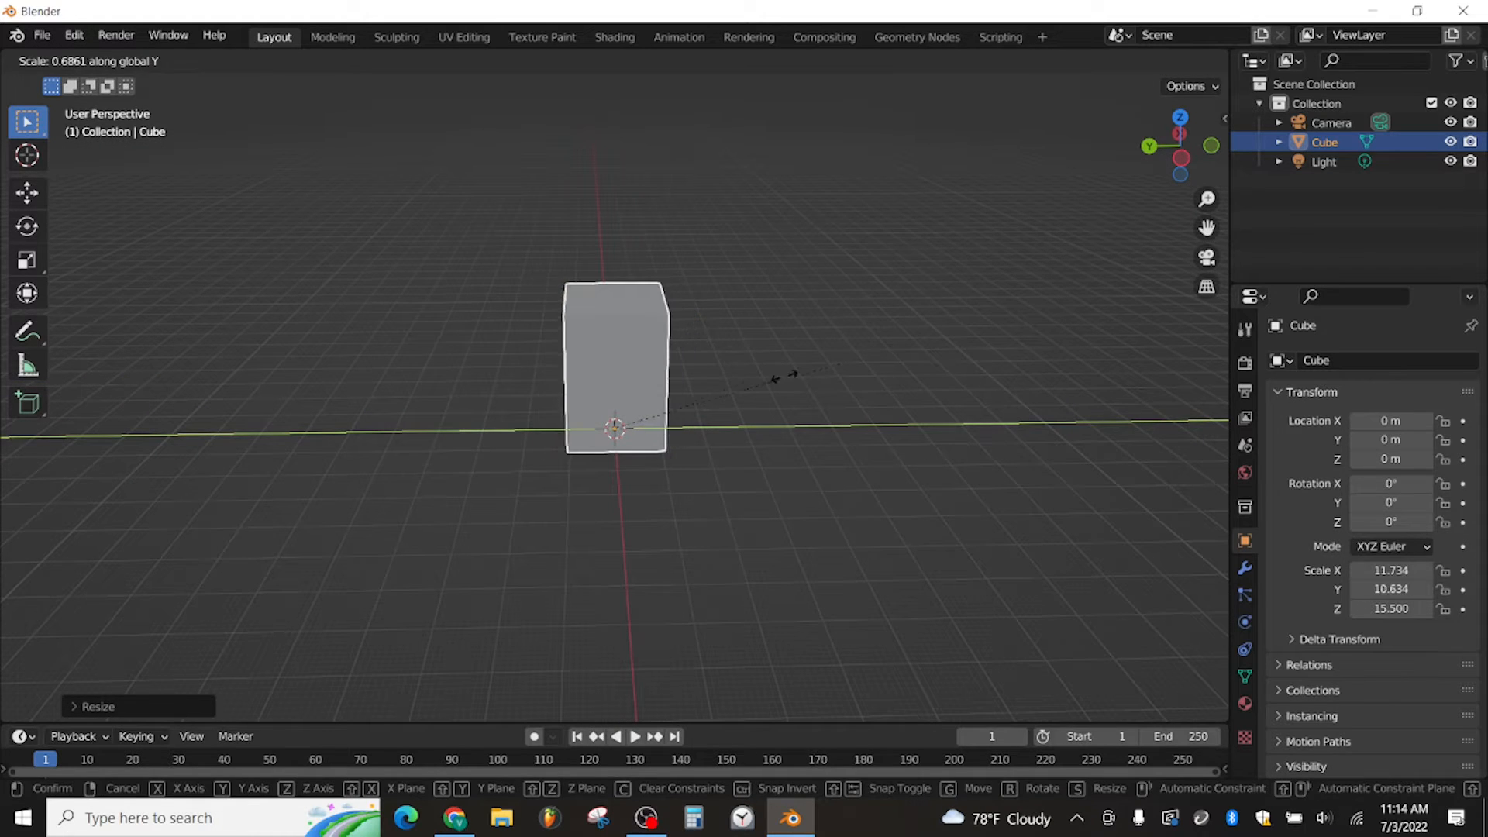
pyautogui.click(668, 387)
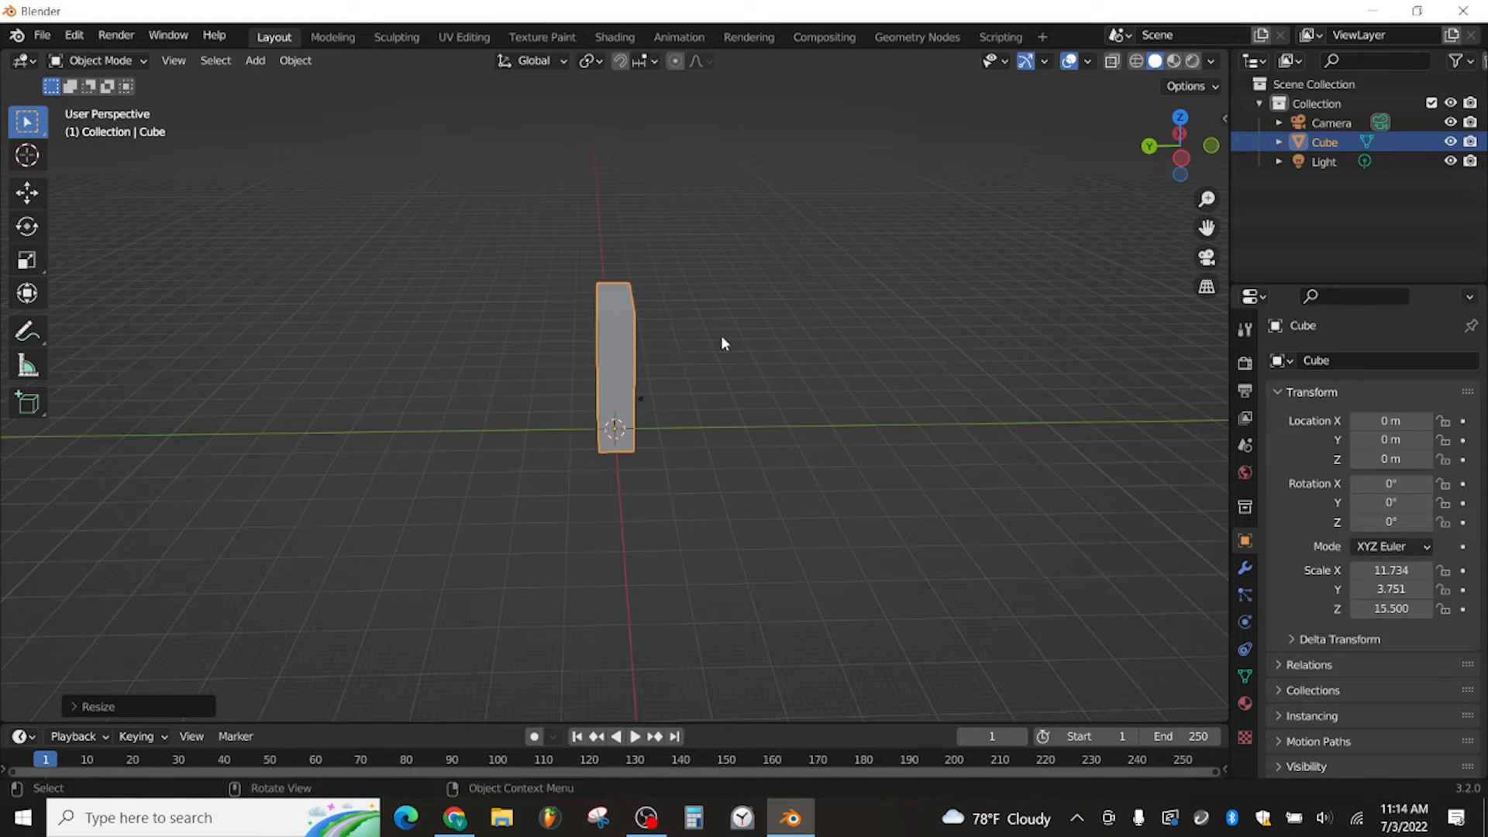
# Add a second cube at the base of the tall box, with its mesh raised onto the floor plane, and return to Object Mode
pyautogui.moveTo(727, 332); pyautogui.dragTo(622, 308, button='middle')
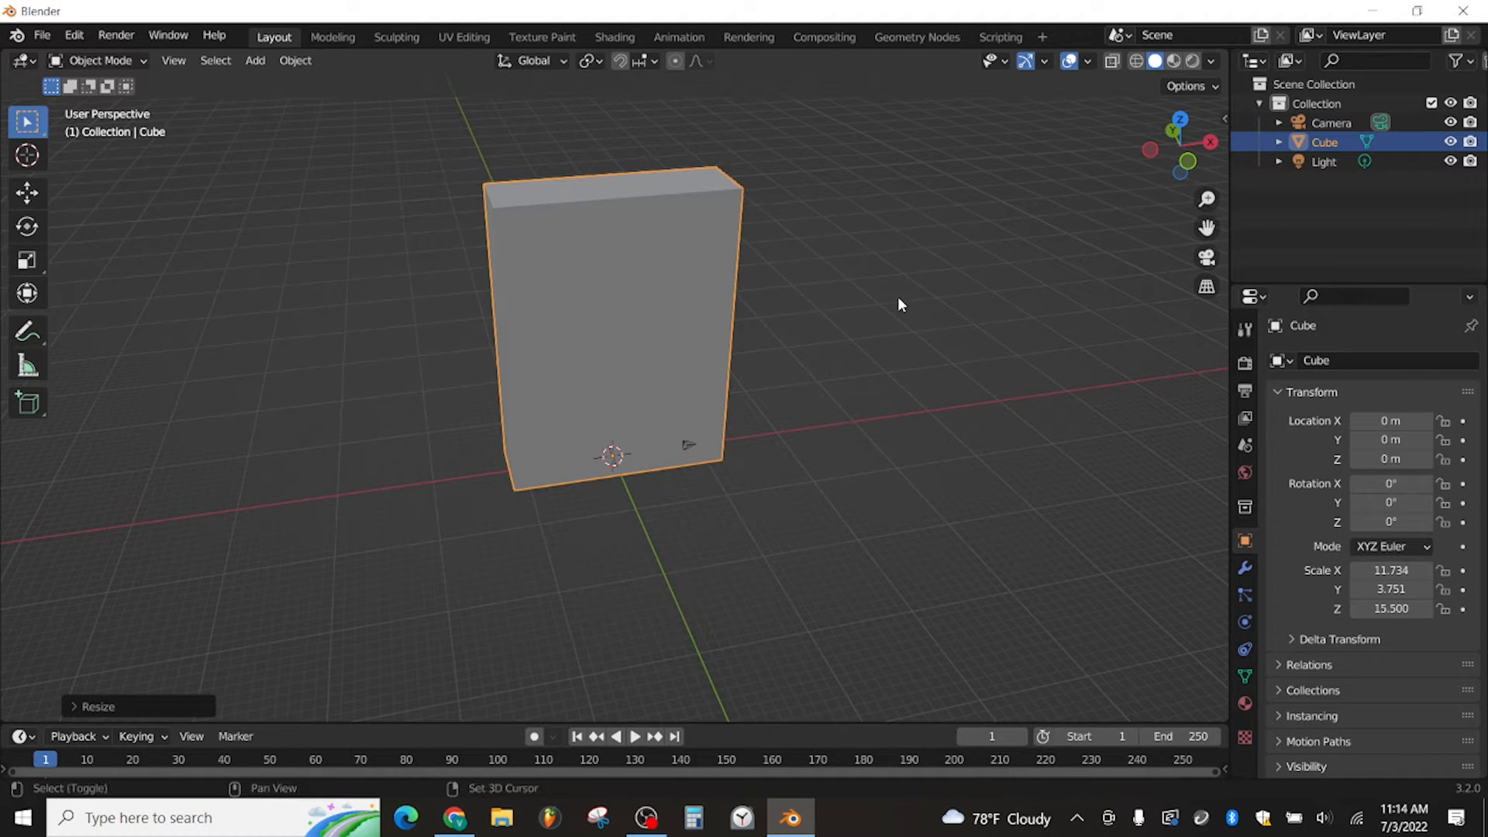
pyautogui.hotkey('shift', 'a')
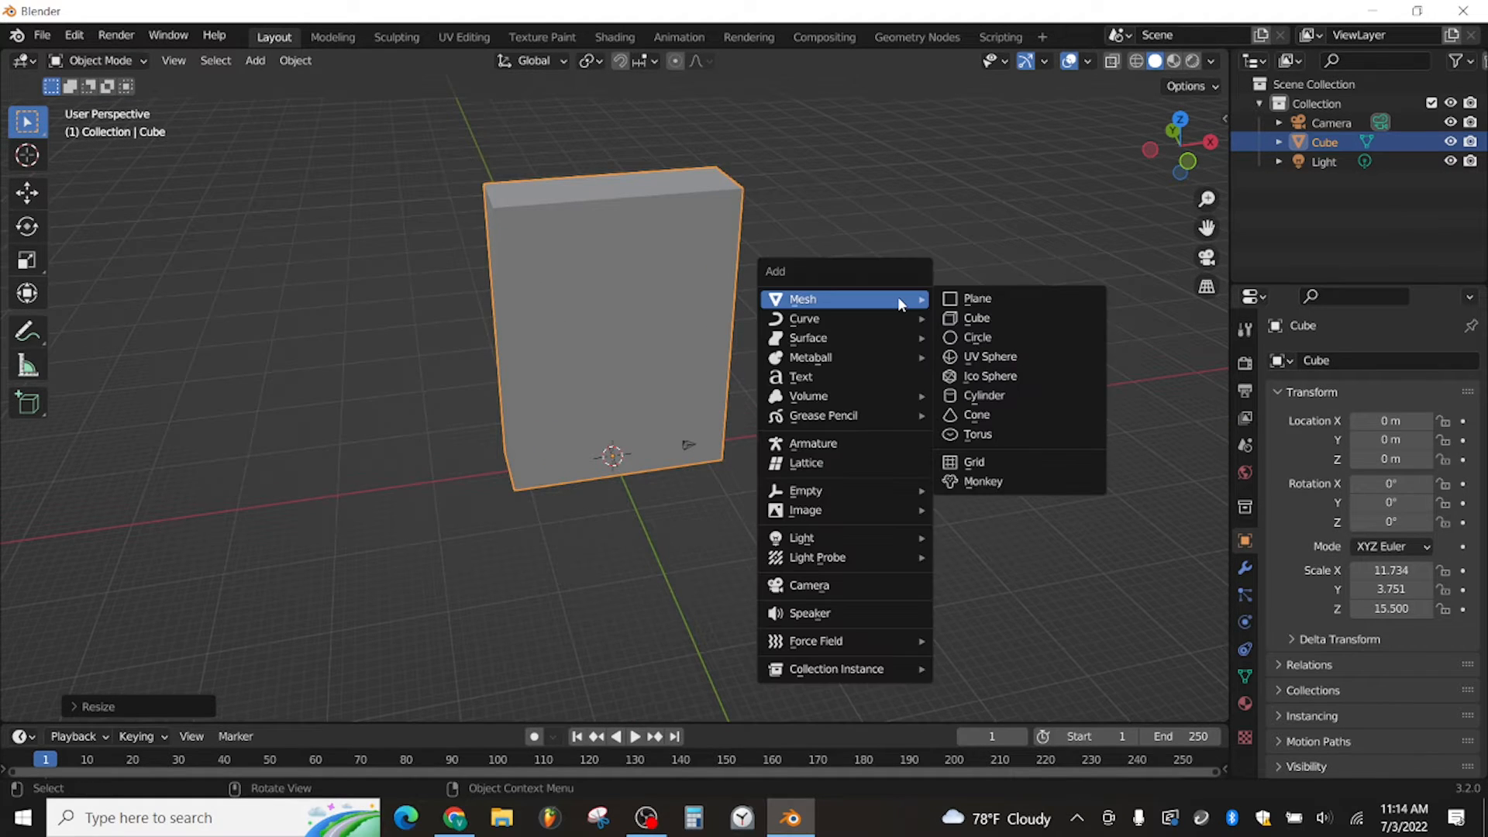
pyautogui.click(980, 318)
pyautogui.moveTo(886, 336); pyautogui.dragTo(861, 292, button='middle')
pyautogui.scroll(3, 772, 333)
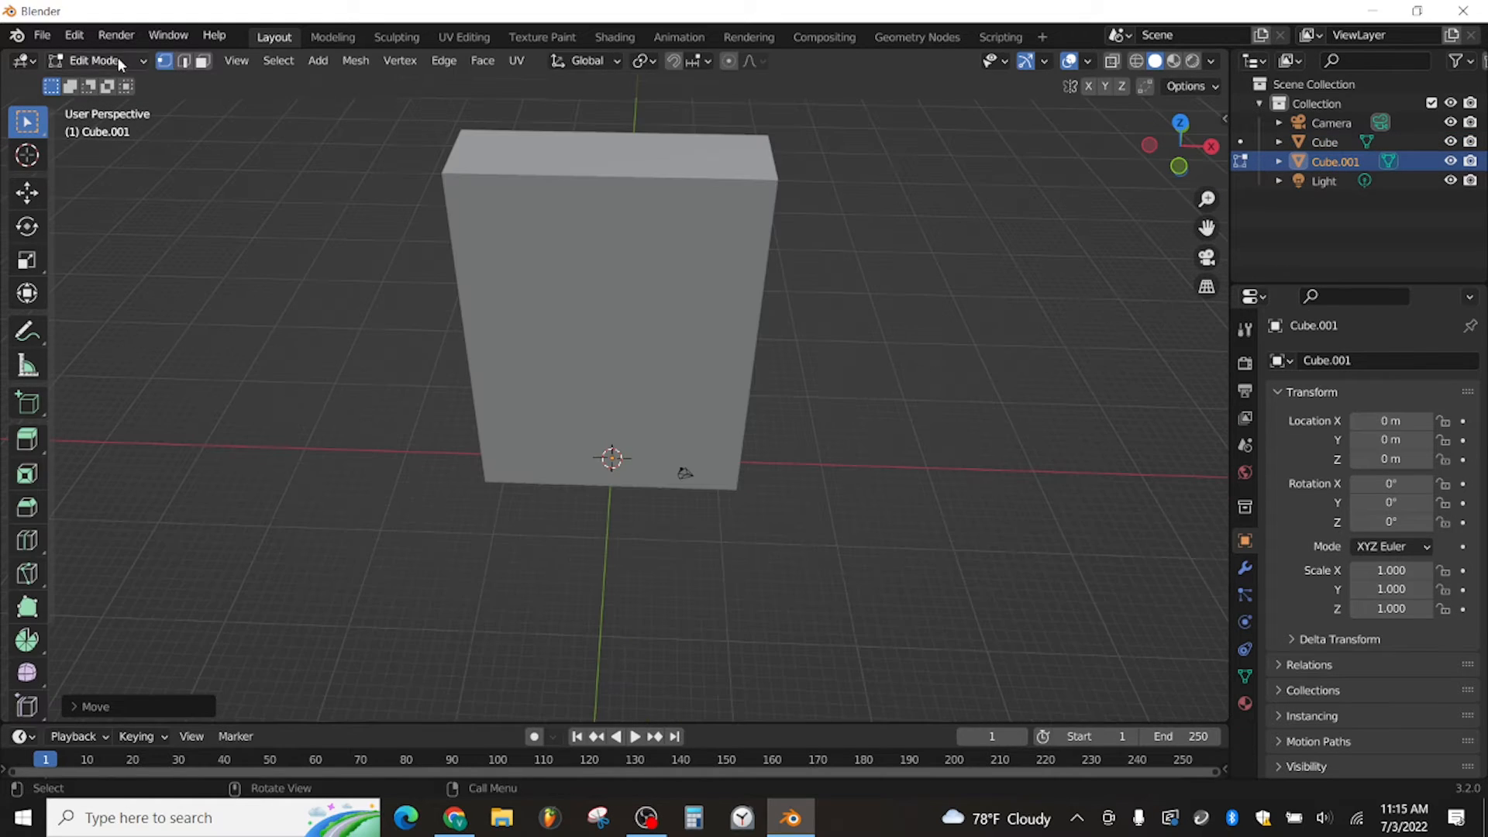
pyautogui.click(118, 59)
pyautogui.click(101, 80)
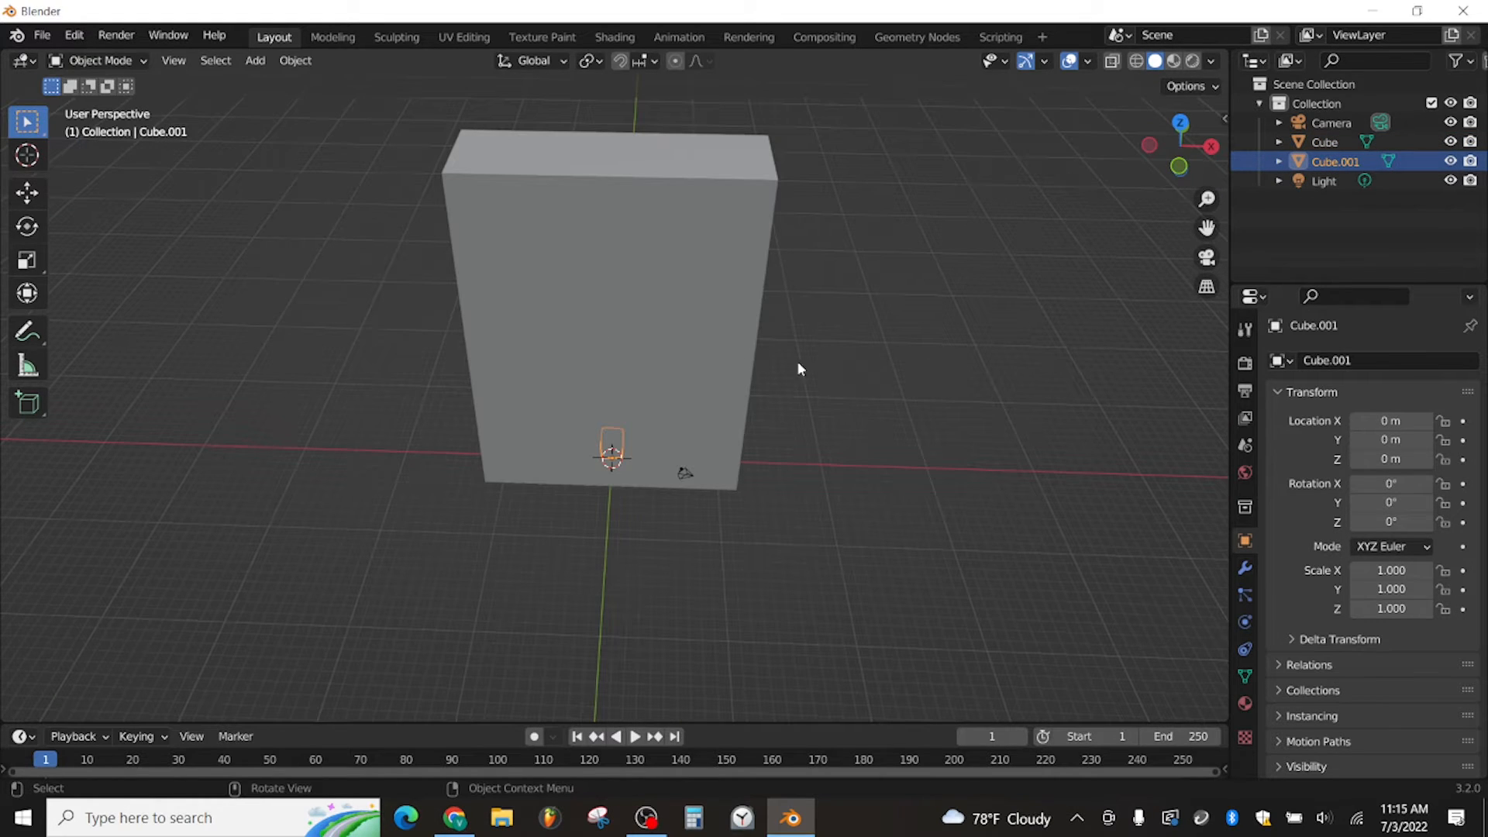
# Stretch the new cube along the X axis to a scale of about 10.7, slightly narrower than the tall box
pyautogui.press('s')
pyautogui.press('x')
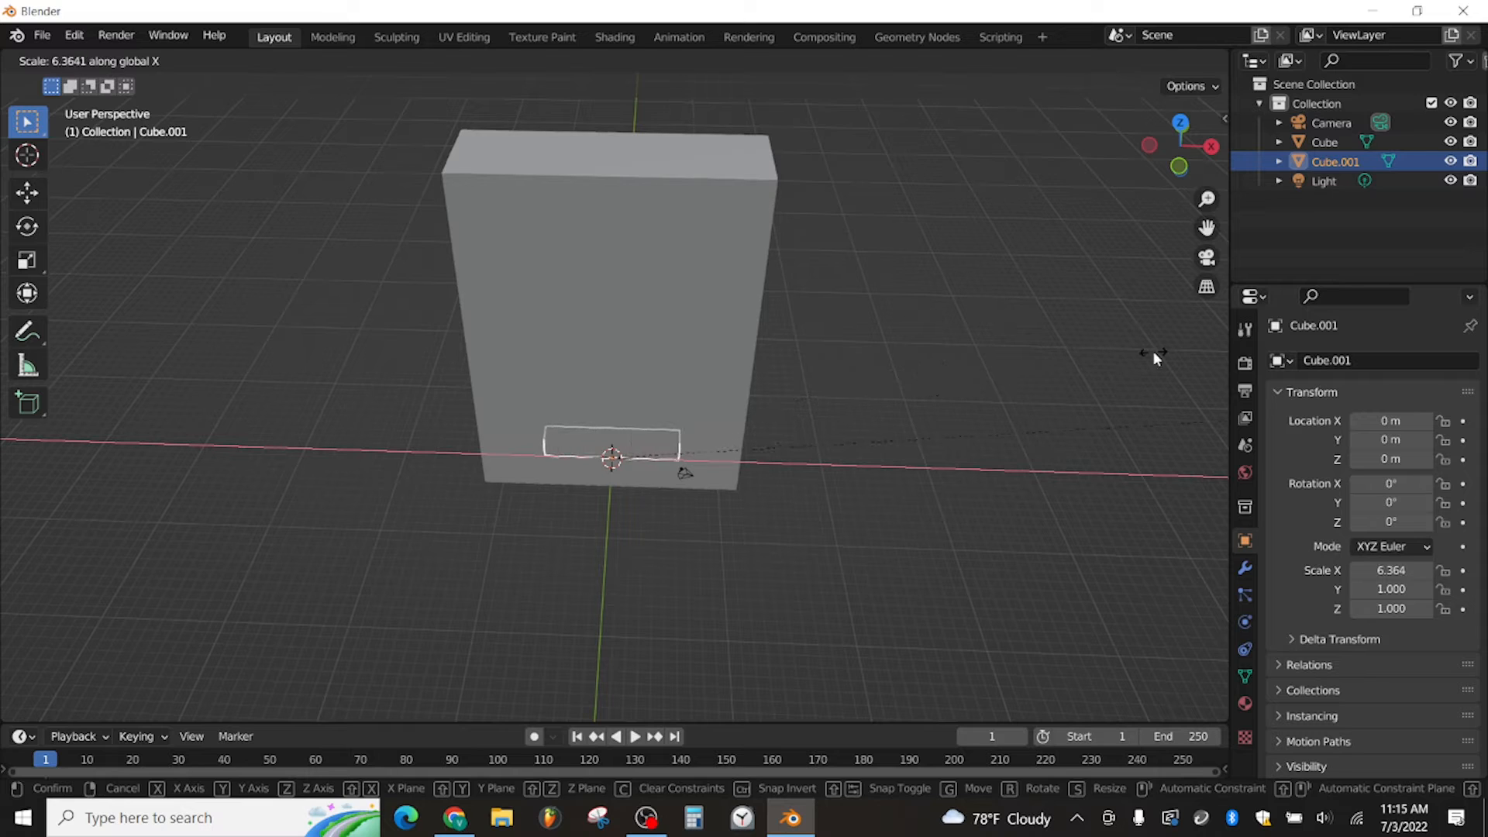
pyautogui.click(1154, 351)
pyautogui.press('s')
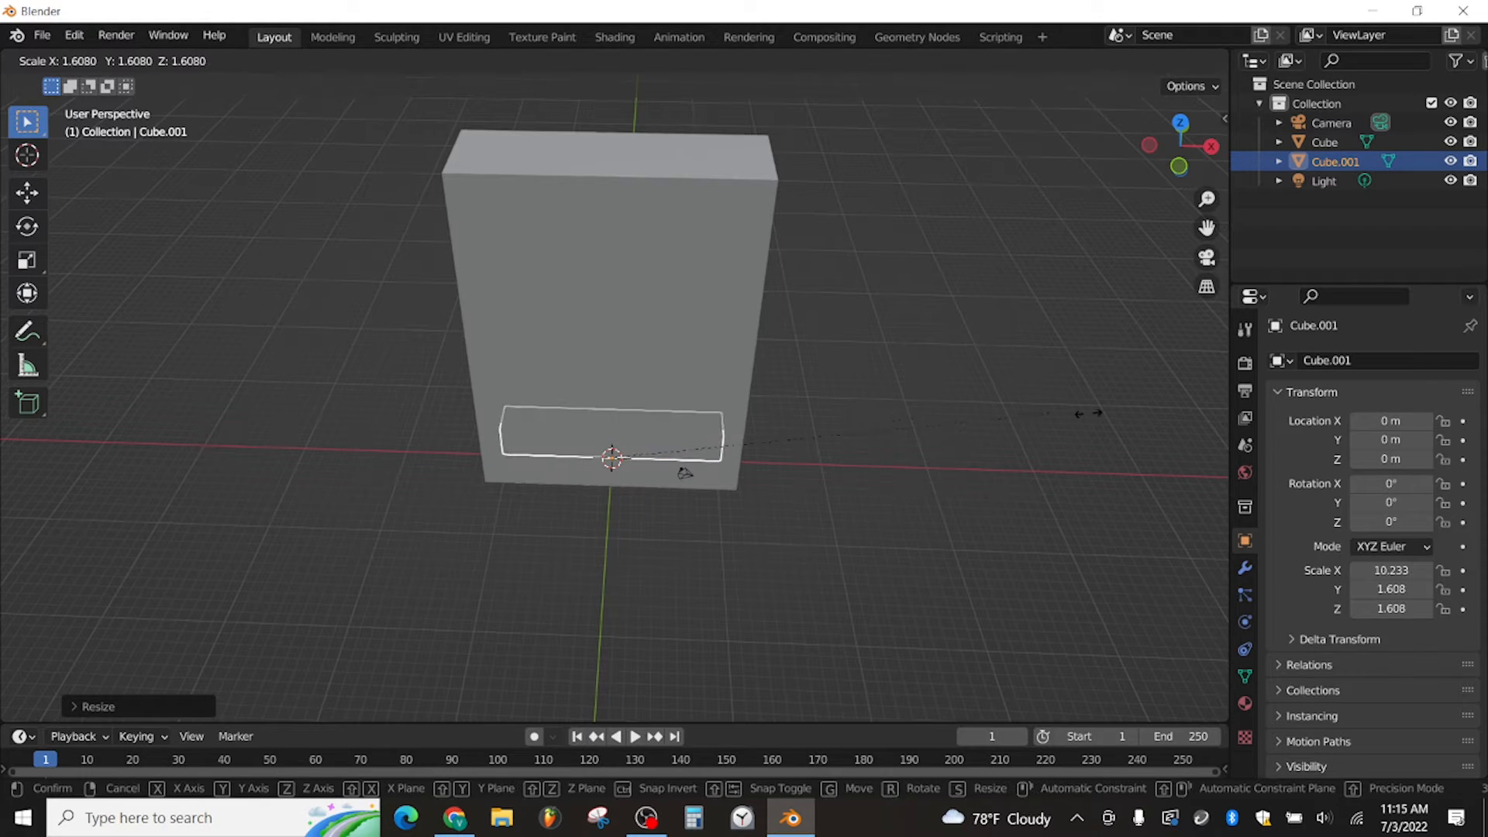
pyautogui.click(1048, 423)
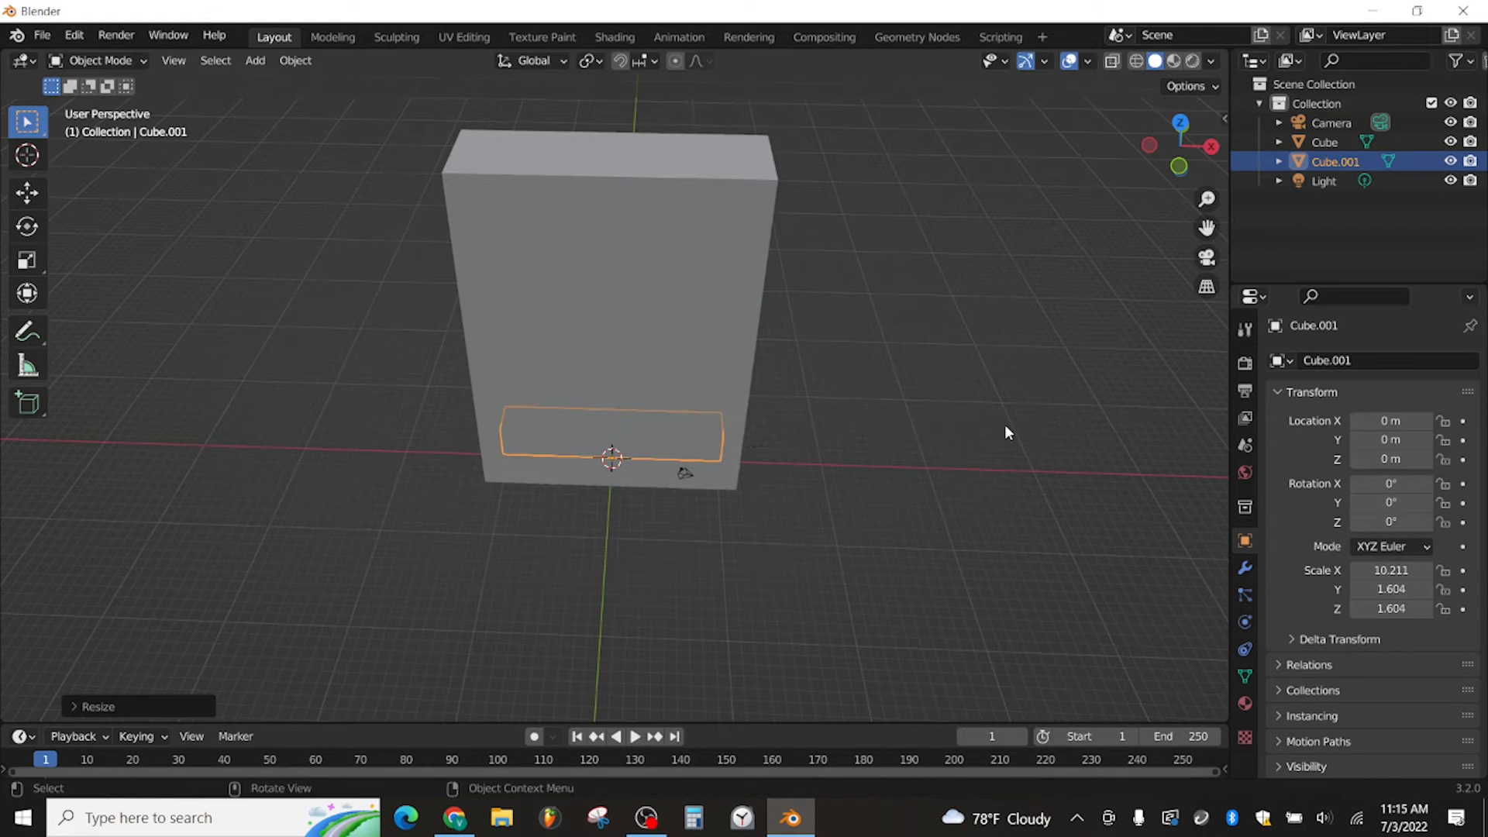
pyautogui.press('s')
pyautogui.press('x')
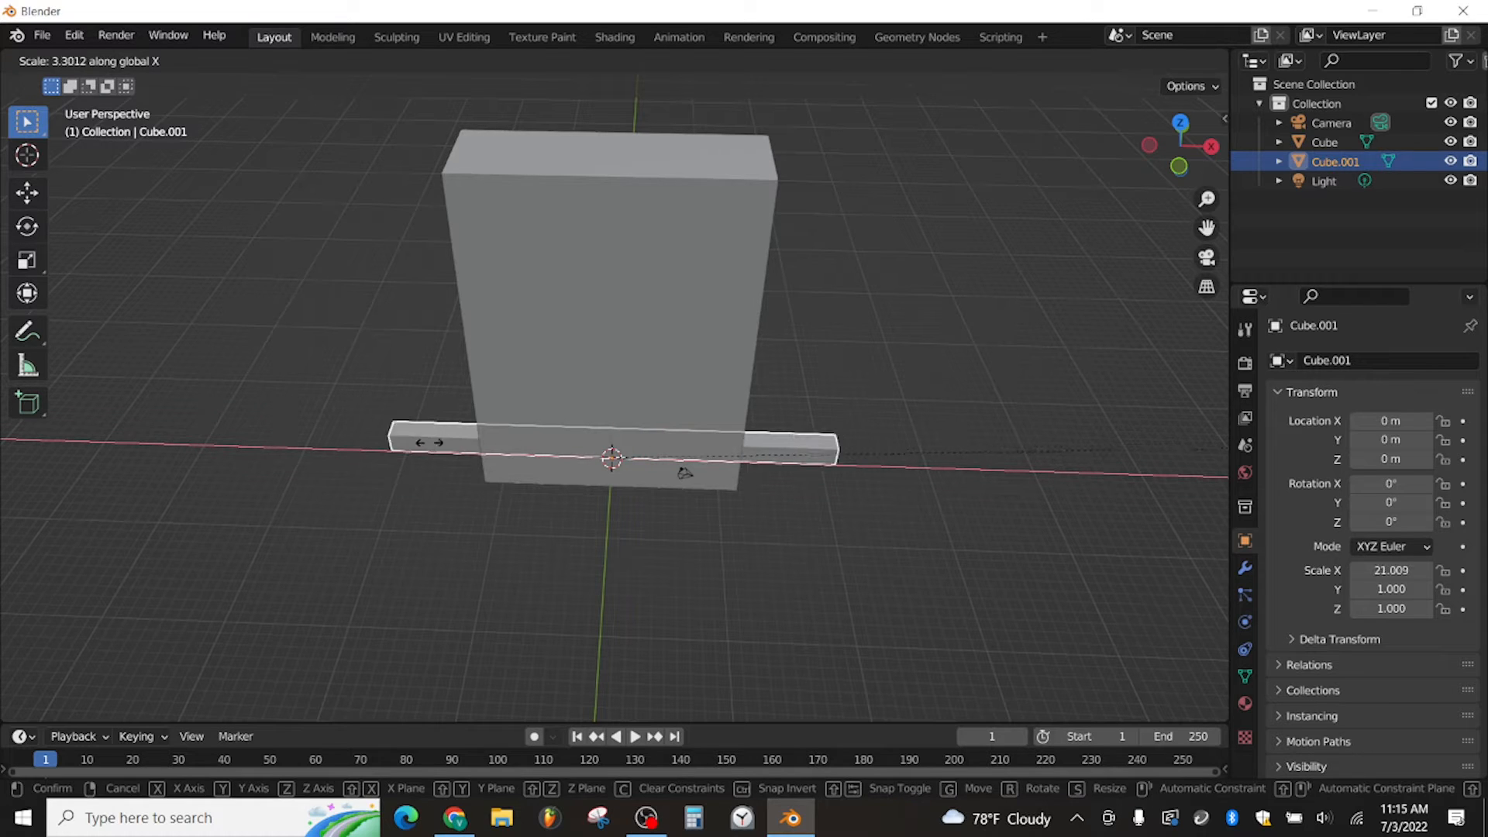
pyautogui.click(1170, 453)
# Scale the new block along Z to about 2.32 and along Y to about 5.33 so it protrudes from the tall box
pyautogui.moveTo(980, 449); pyautogui.dragTo(967, 383, button='middle')
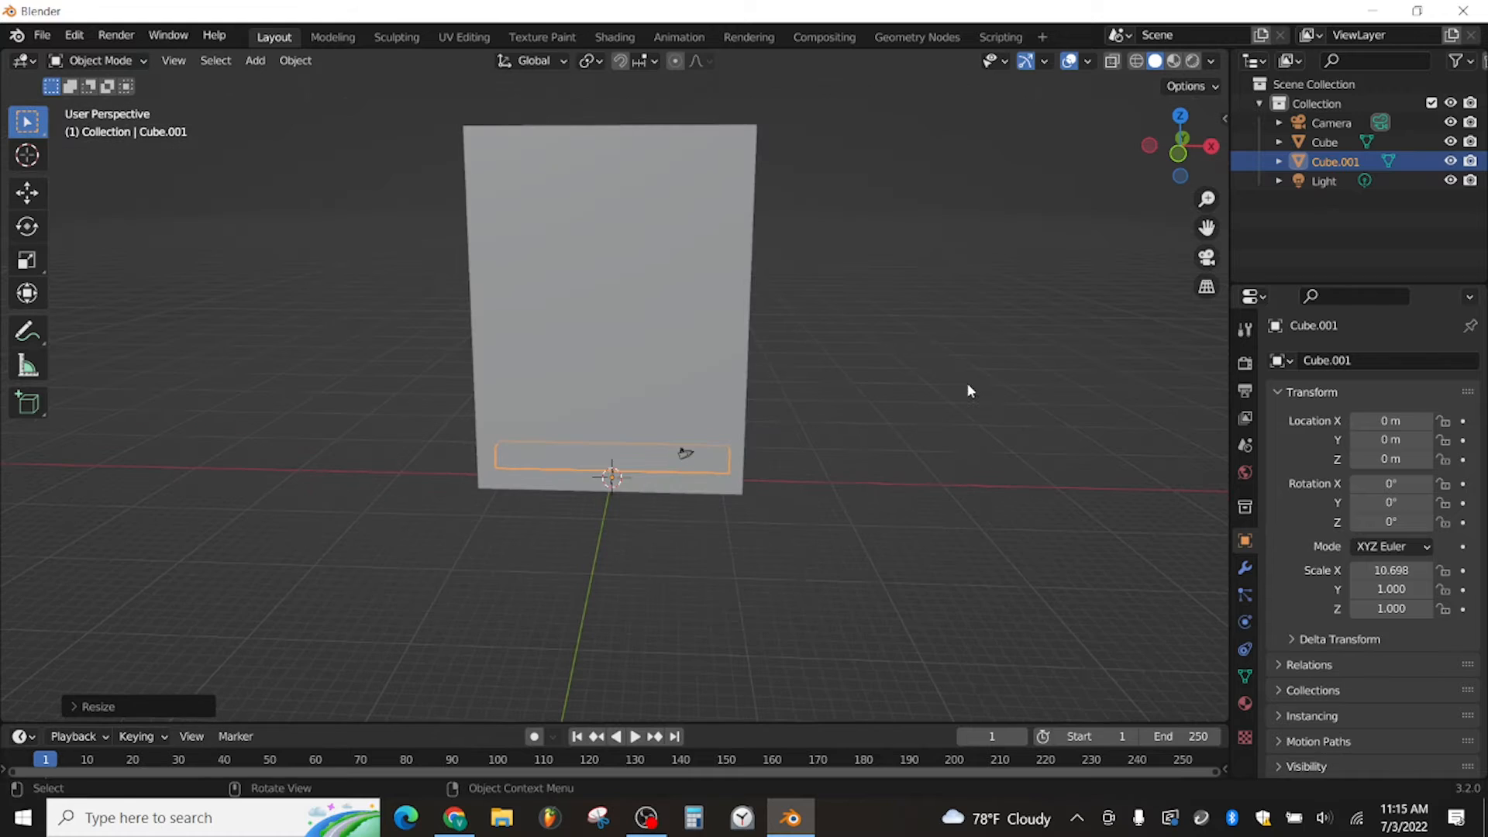
pyautogui.press('s')
pyautogui.press('z')
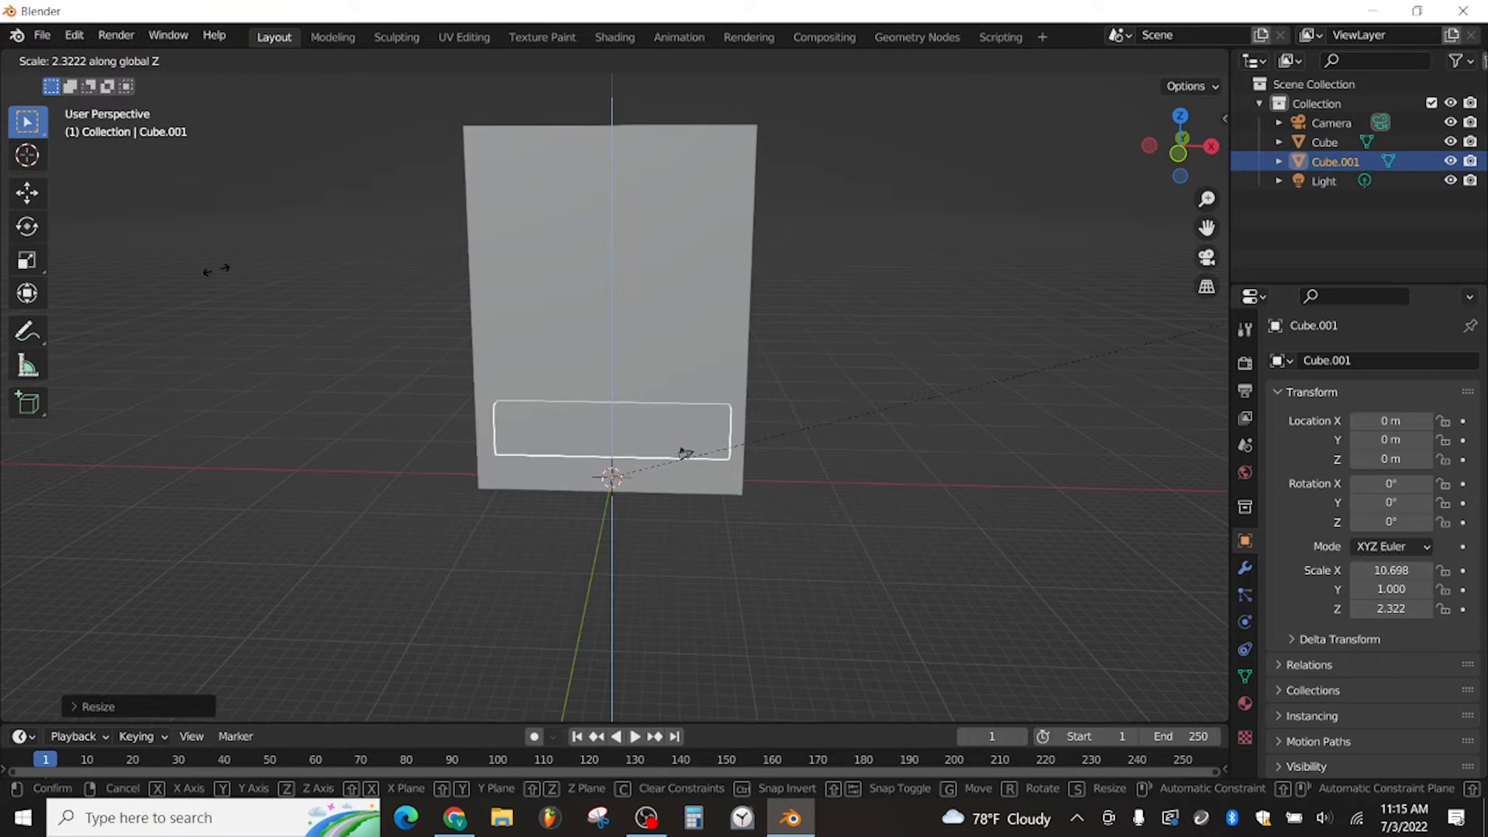
pyautogui.click(216, 269)
pyautogui.moveTo(574, 417); pyautogui.dragTo(798, 436, button='middle')
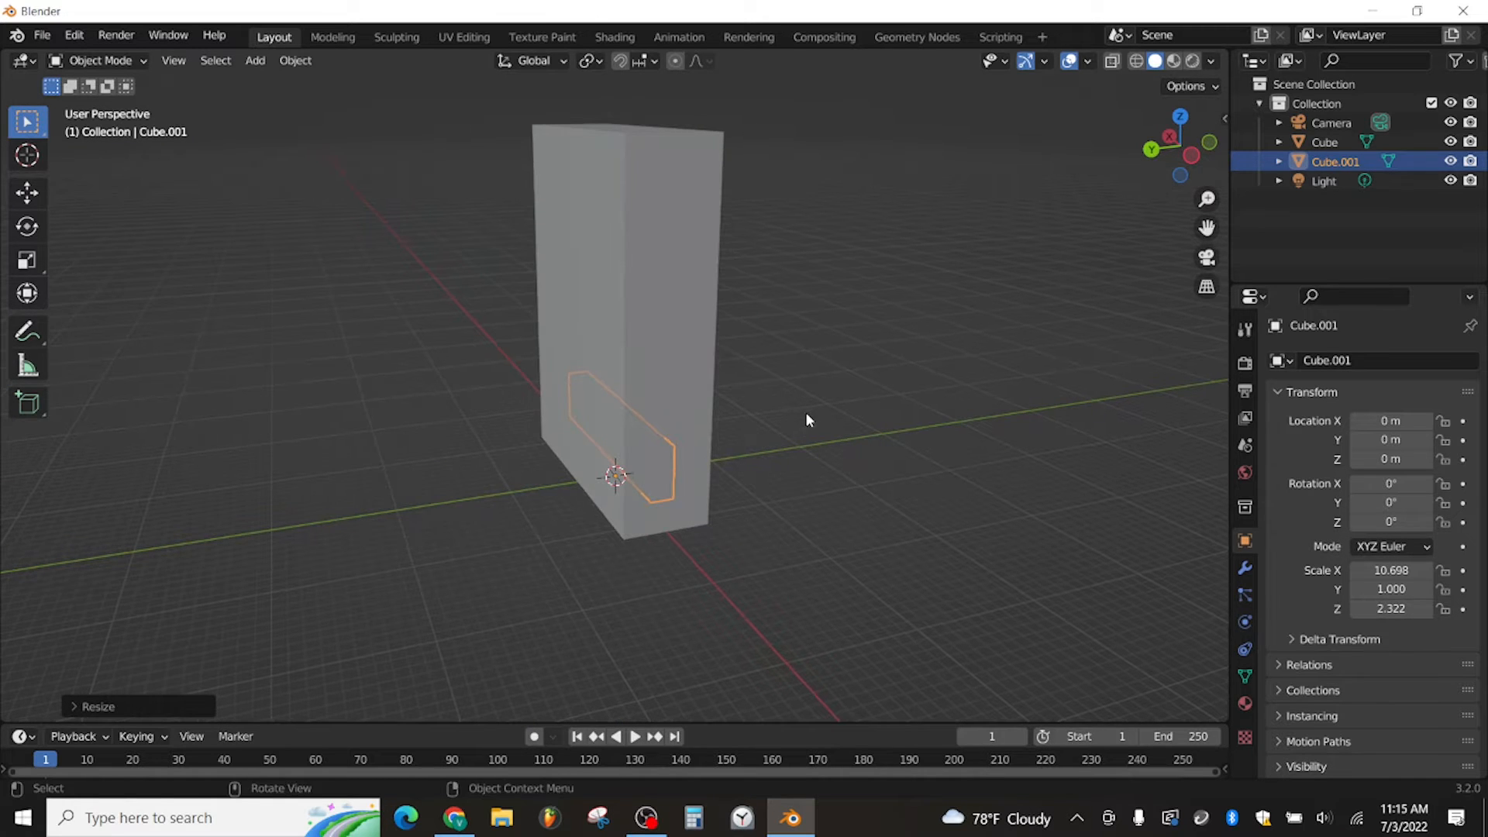
pyautogui.press('s')
pyautogui.press('y')
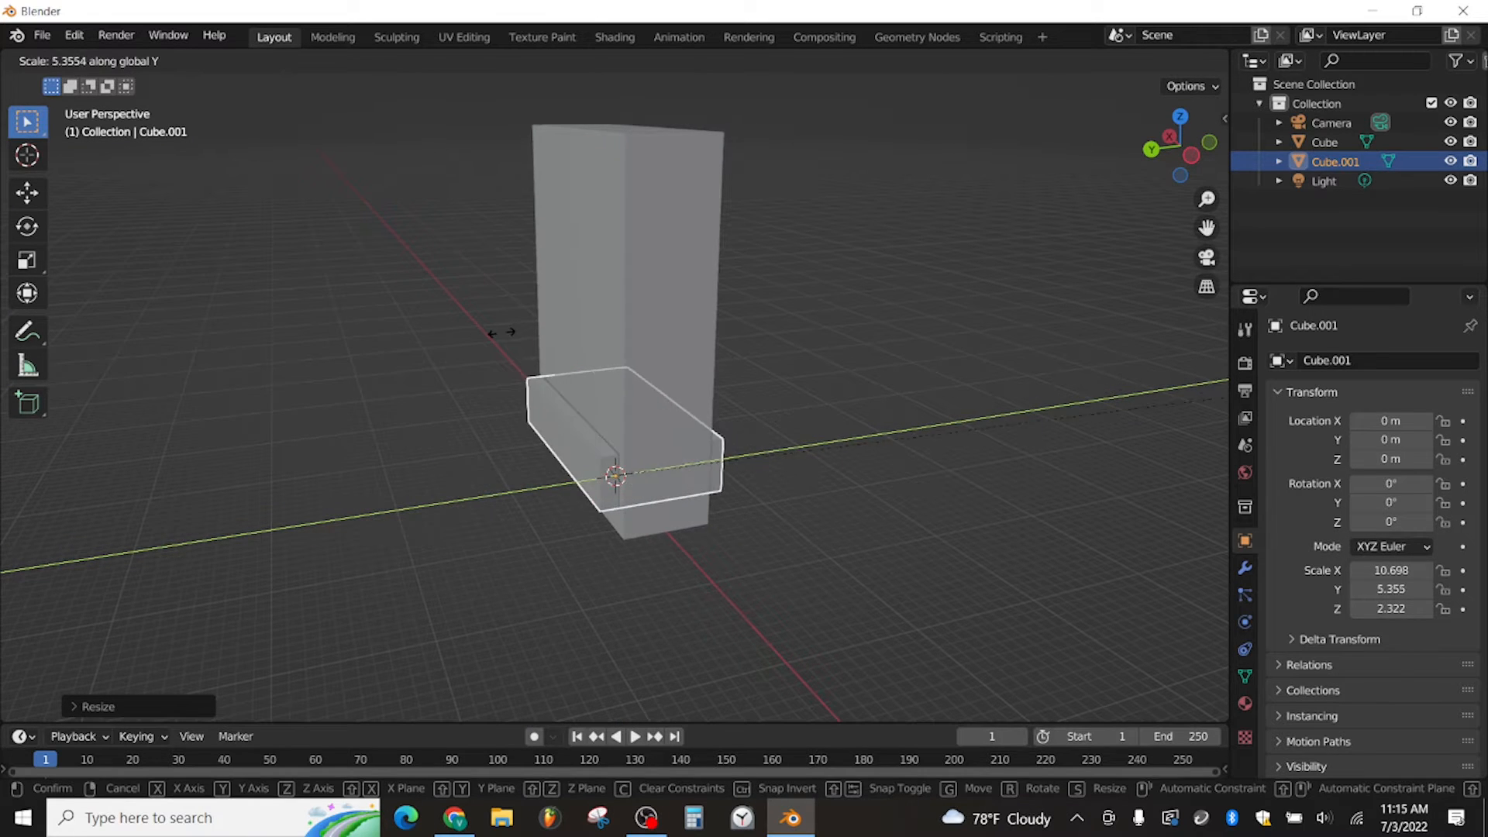
pyautogui.click(483, 336)
# Add an Array modifier to the protruding block
pyautogui.moveTo(644, 395); pyautogui.dragTo(484, 434, button='middle')
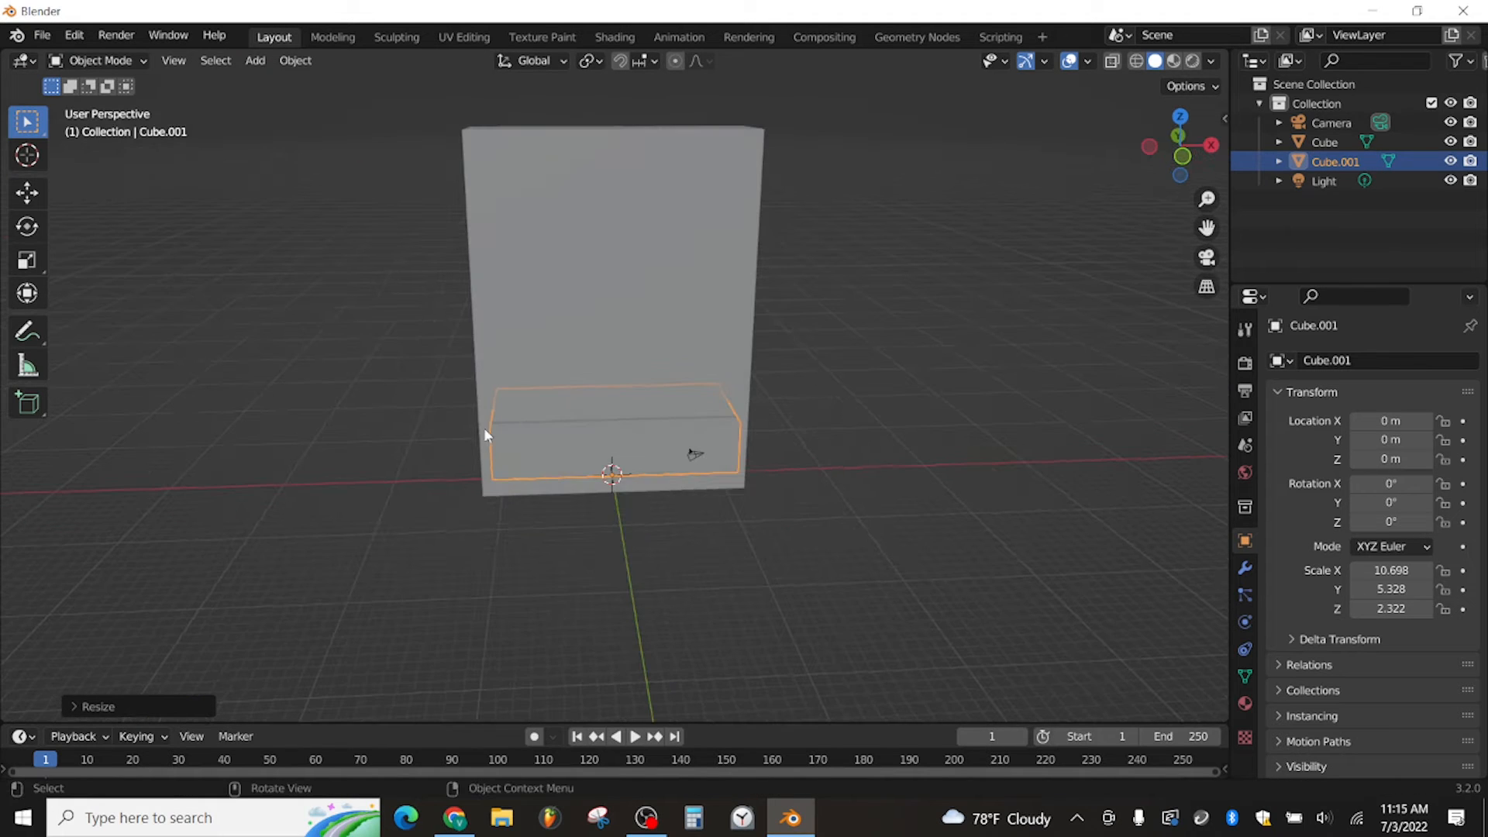
pyautogui.click(1246, 571)
pyautogui.click(1327, 359)
pyautogui.click(1065, 411)
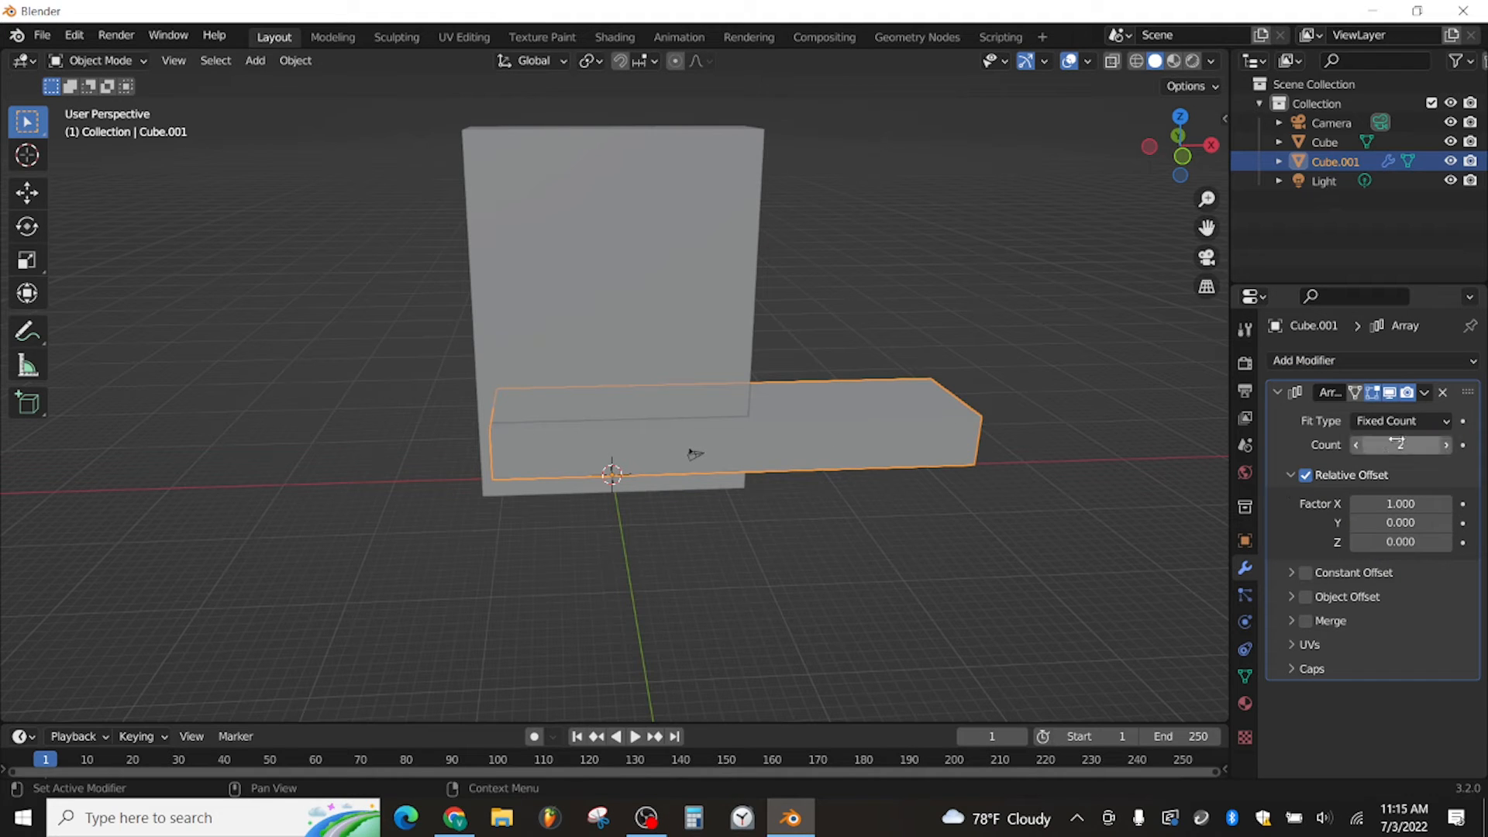
# Set the array's relative offset to 0 in X and 1.4 in Z so the copies stack vertically
pyautogui.click(1400, 505)
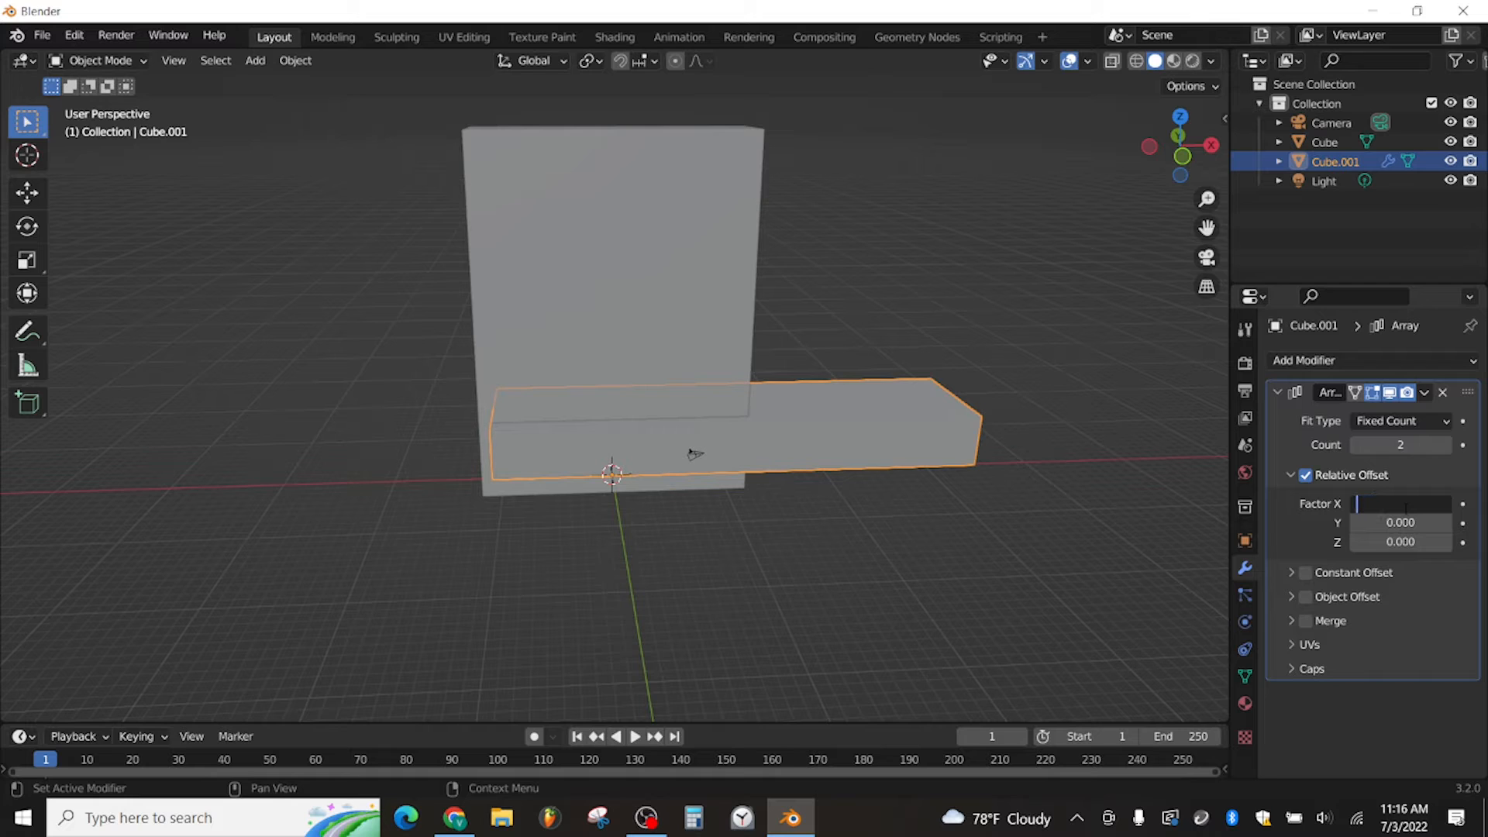
pyautogui.press('Return')
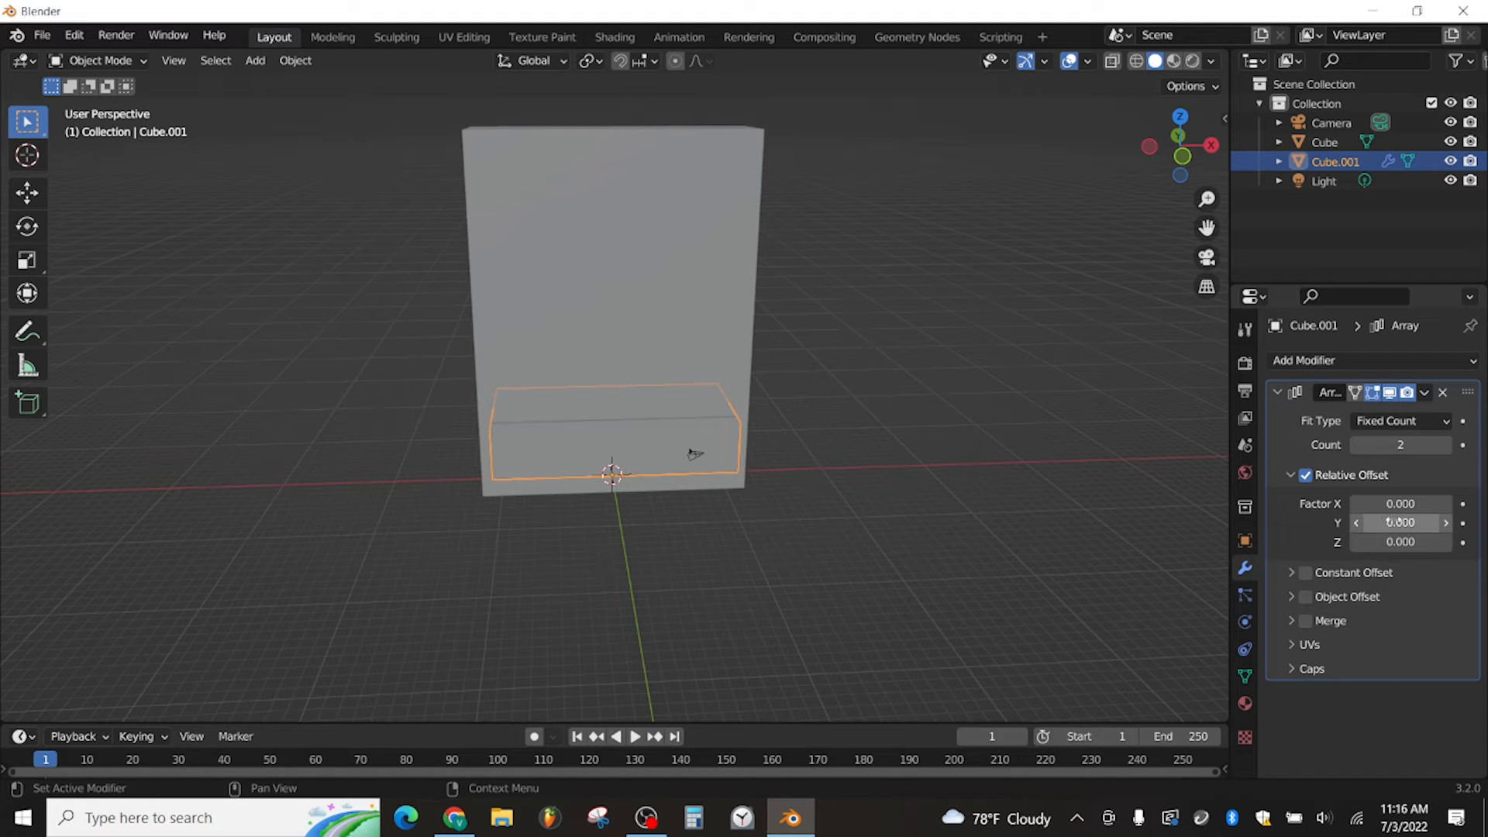
pyautogui.click(1398, 542)
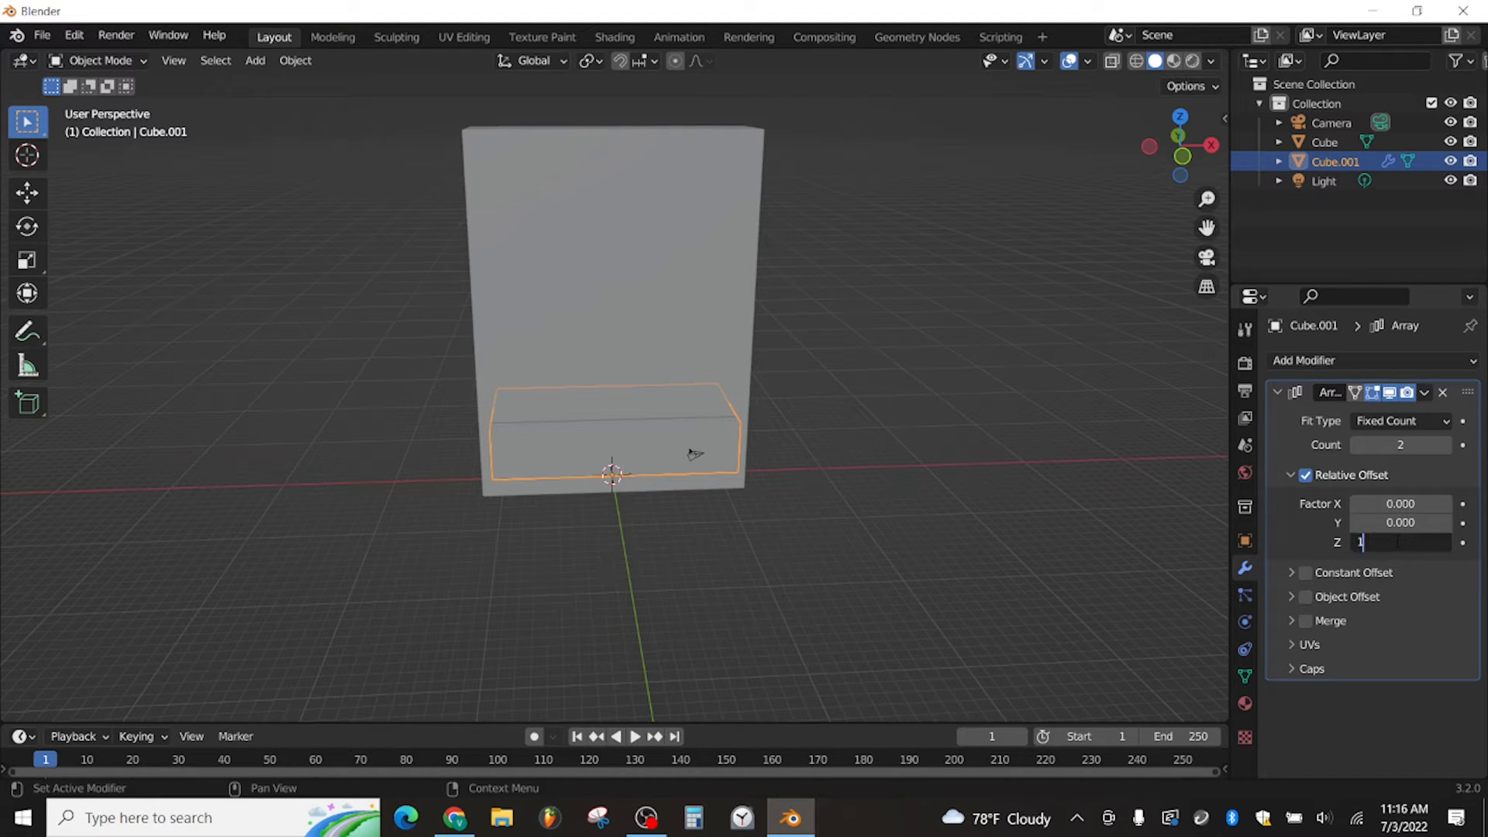
pyautogui.press('Return')
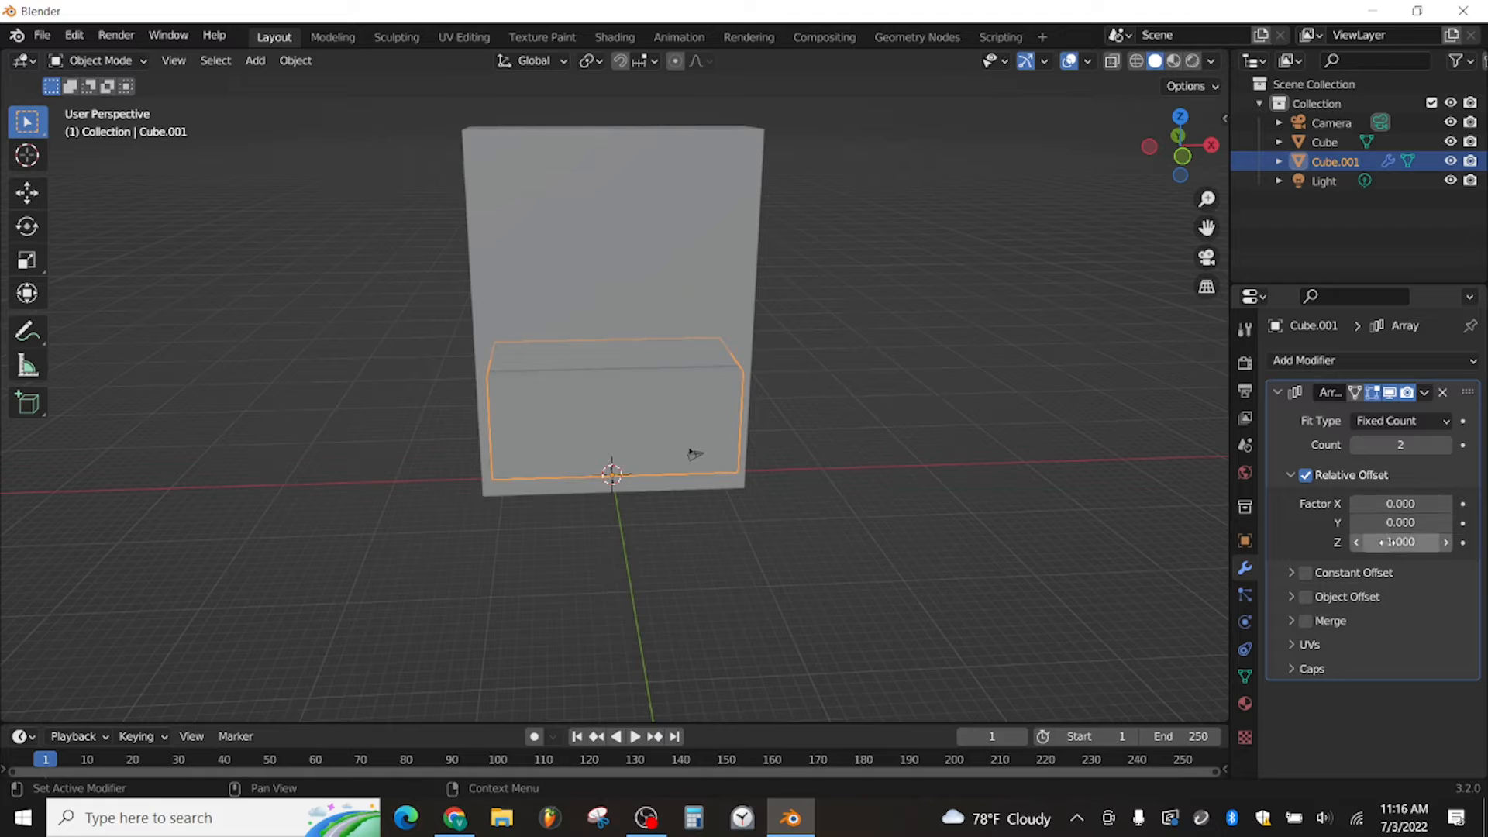
pyautogui.moveTo(1391, 541)
pyautogui.mouseDown()
pyautogui.moveTo(1434, 541)
pyautogui.moveTo(1395, 541)
pyautogui.mouseUp()
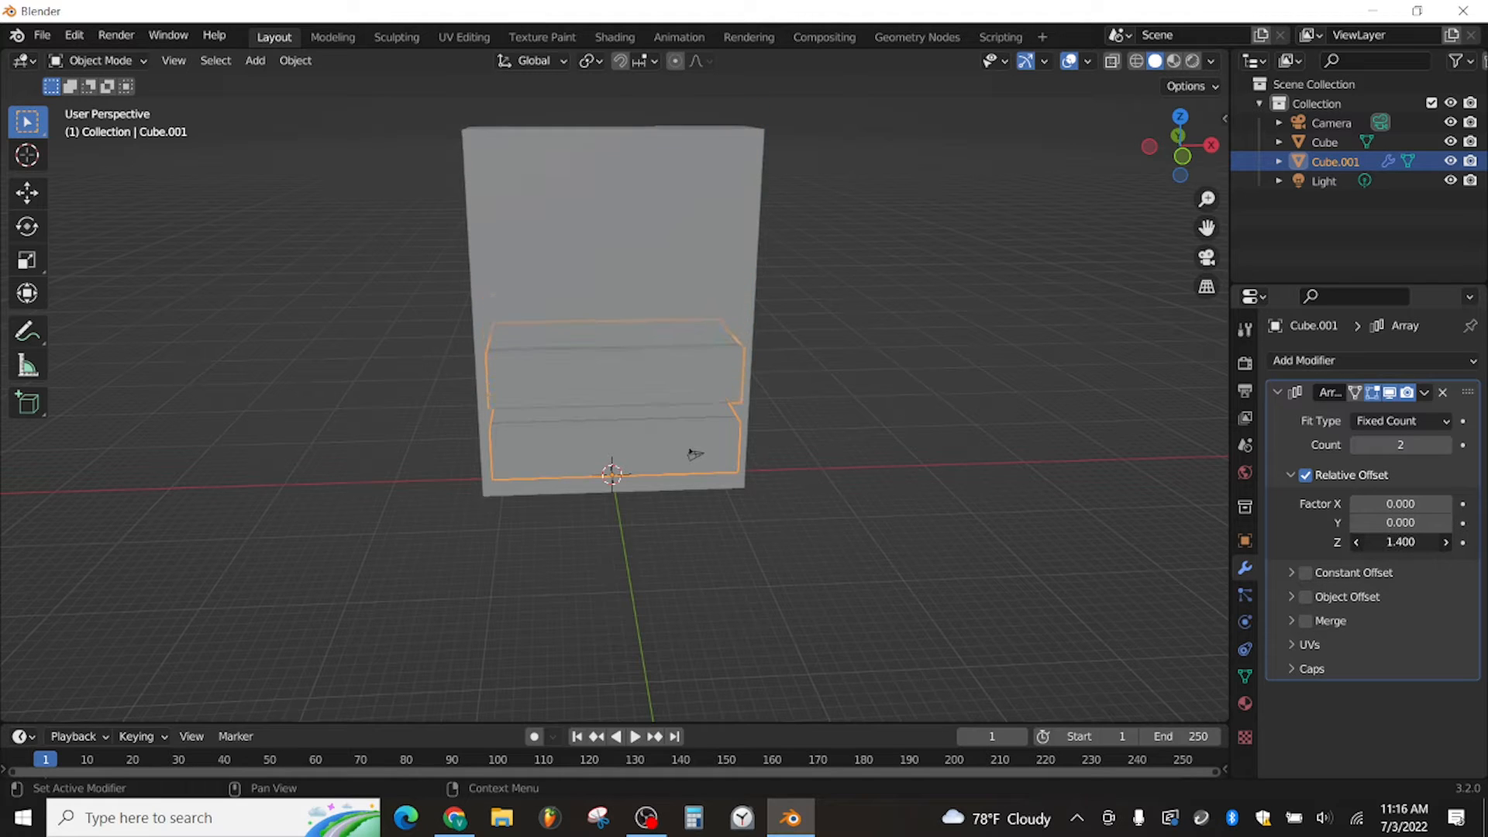
# Increase the array count to 4 to fill the height of the tall box
pyautogui.moveTo(575, 430); pyautogui.dragTo(578, 397, button='middle')
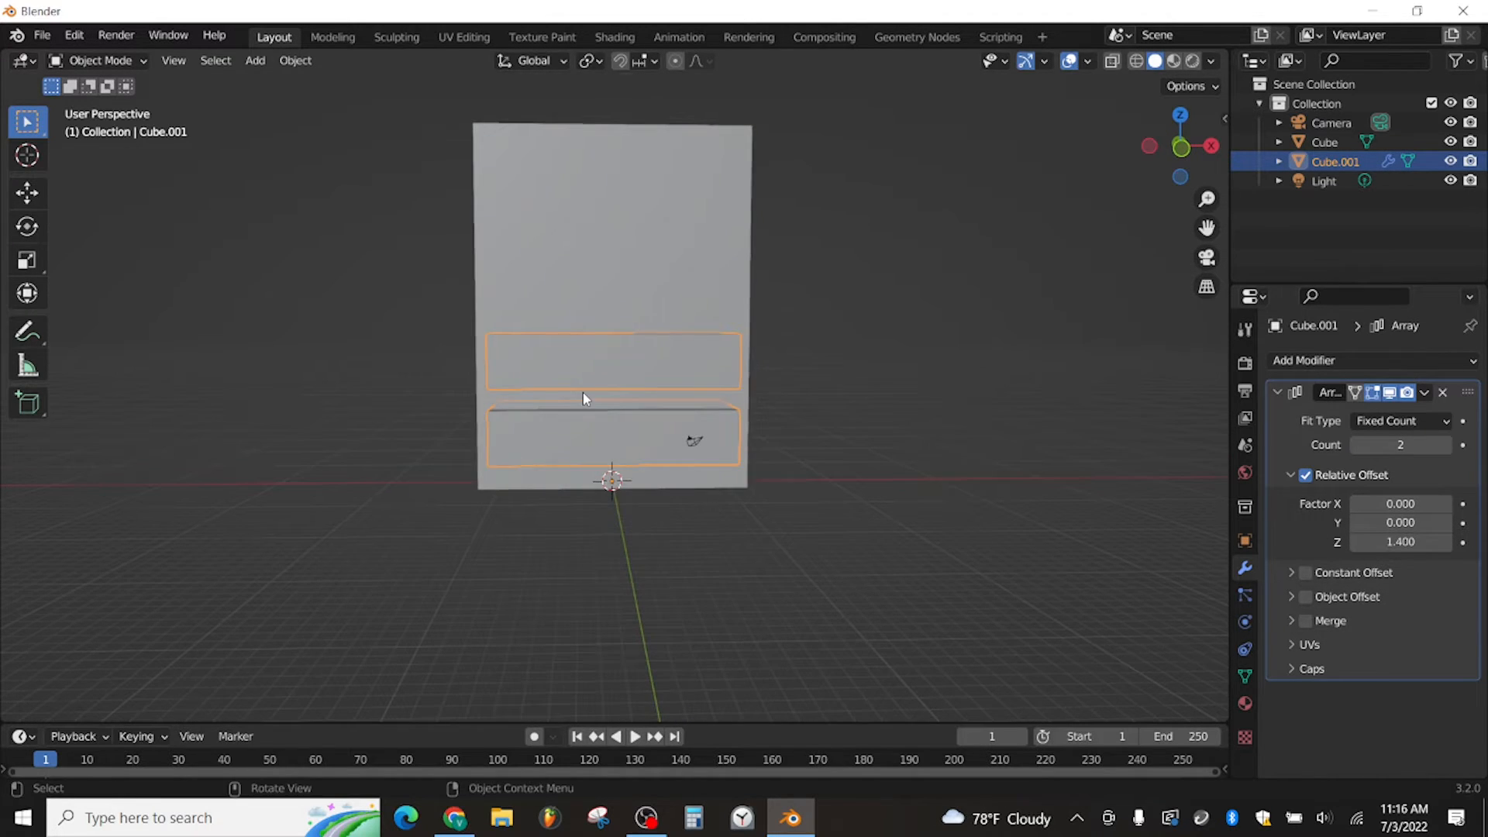
pyautogui.scroll(2, 583, 397)
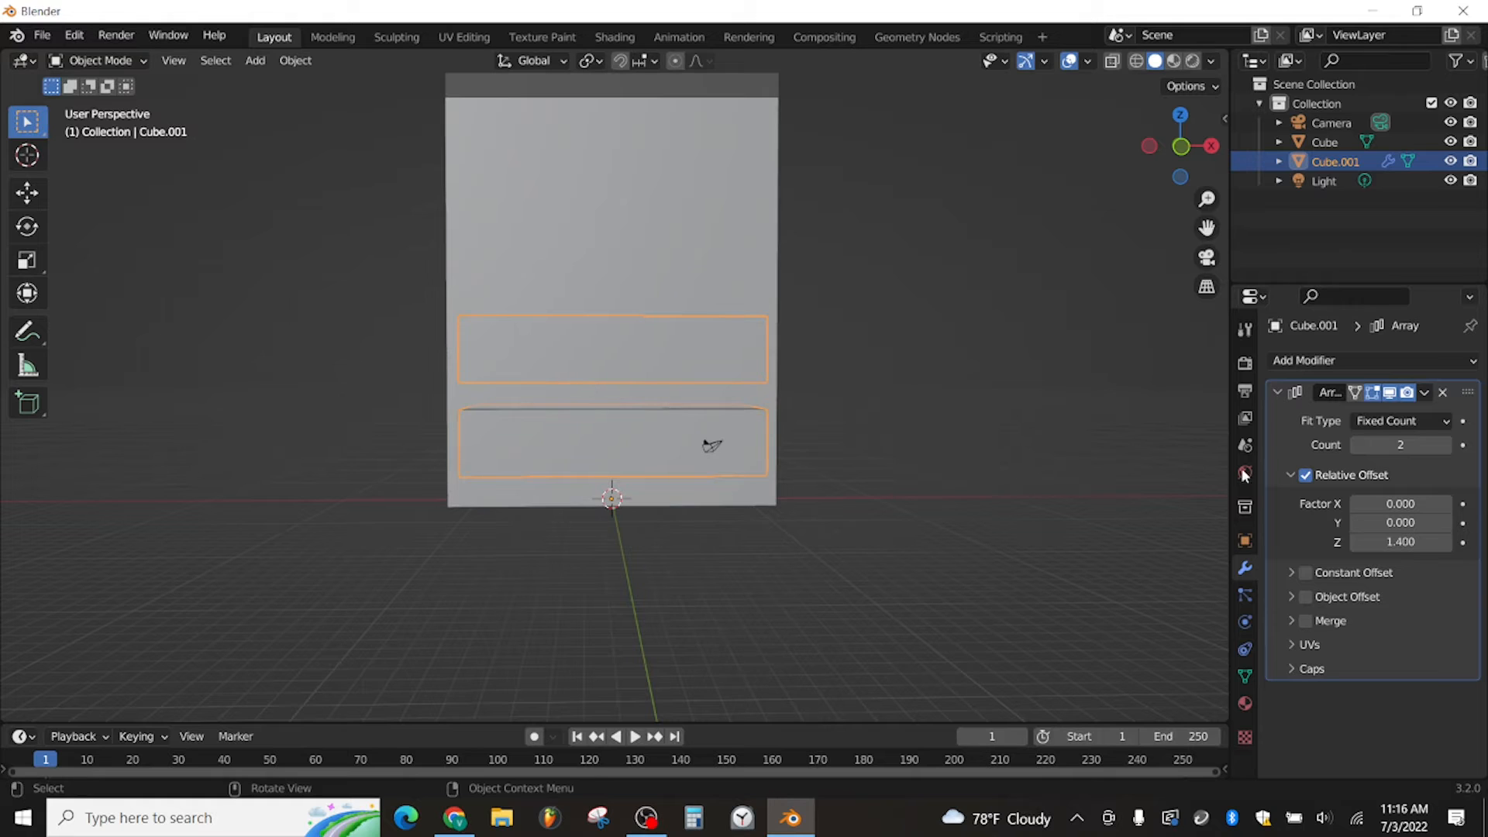
pyautogui.click(1447, 445)
pyautogui.click(1446, 445)
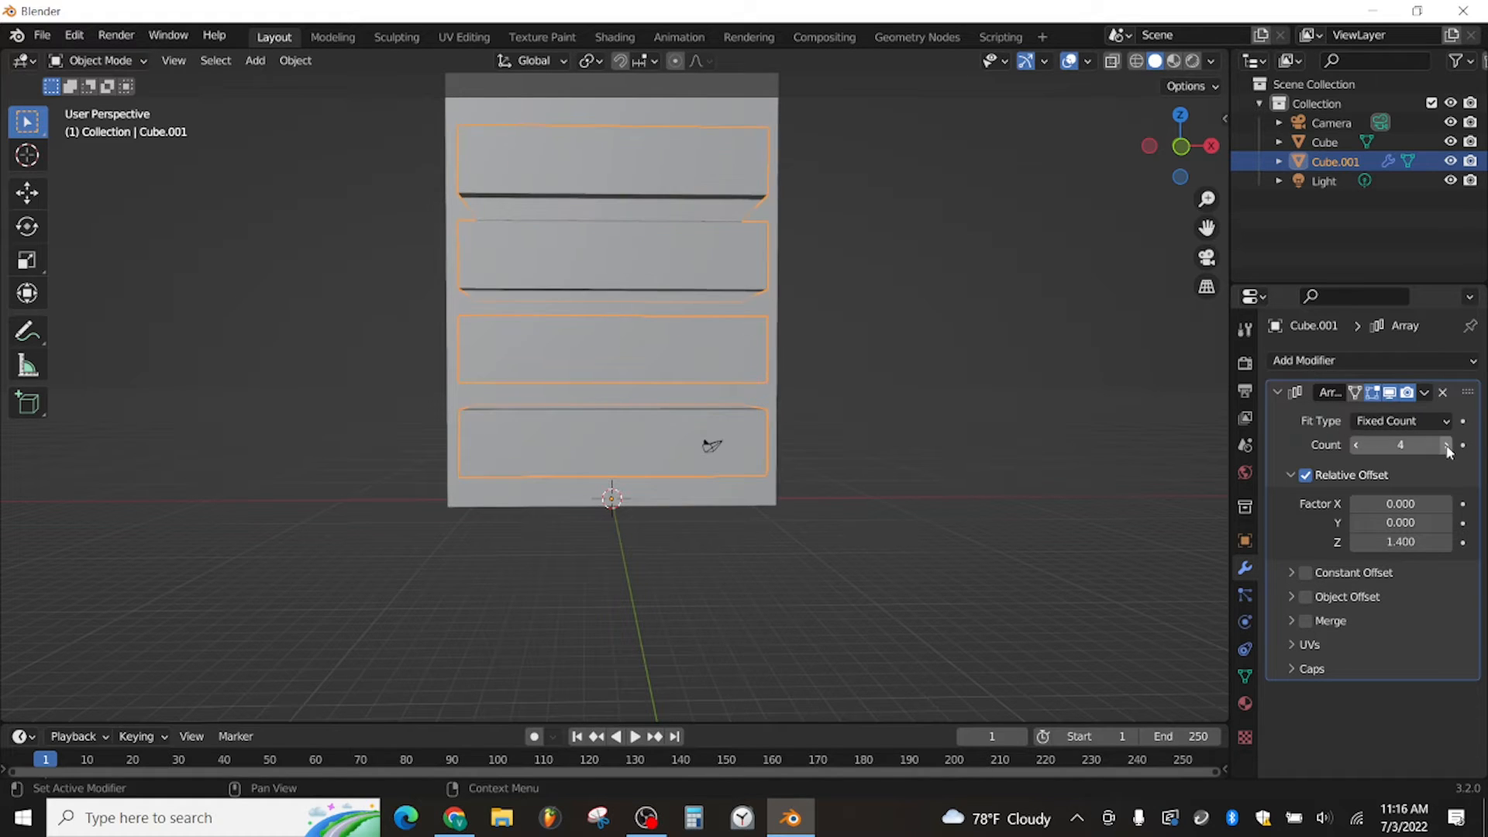
# Adjust the array's relative Z offset to 1.6 to spread the four blocks over the box's front
pyautogui.scroll(-2, 974, 370)
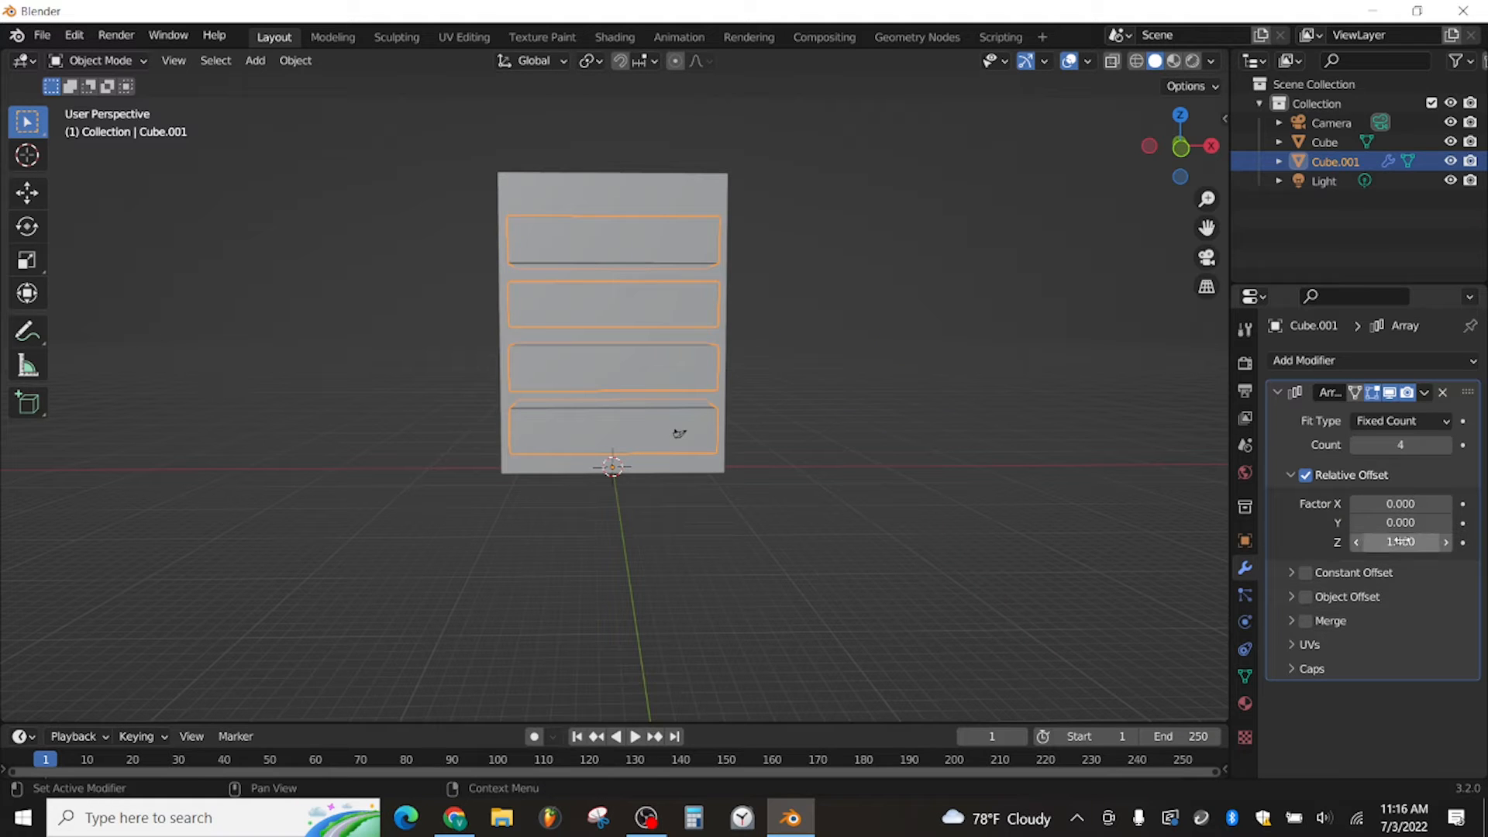
pyautogui.moveTo(1401, 542); pyautogui.dragTo(1405, 543)
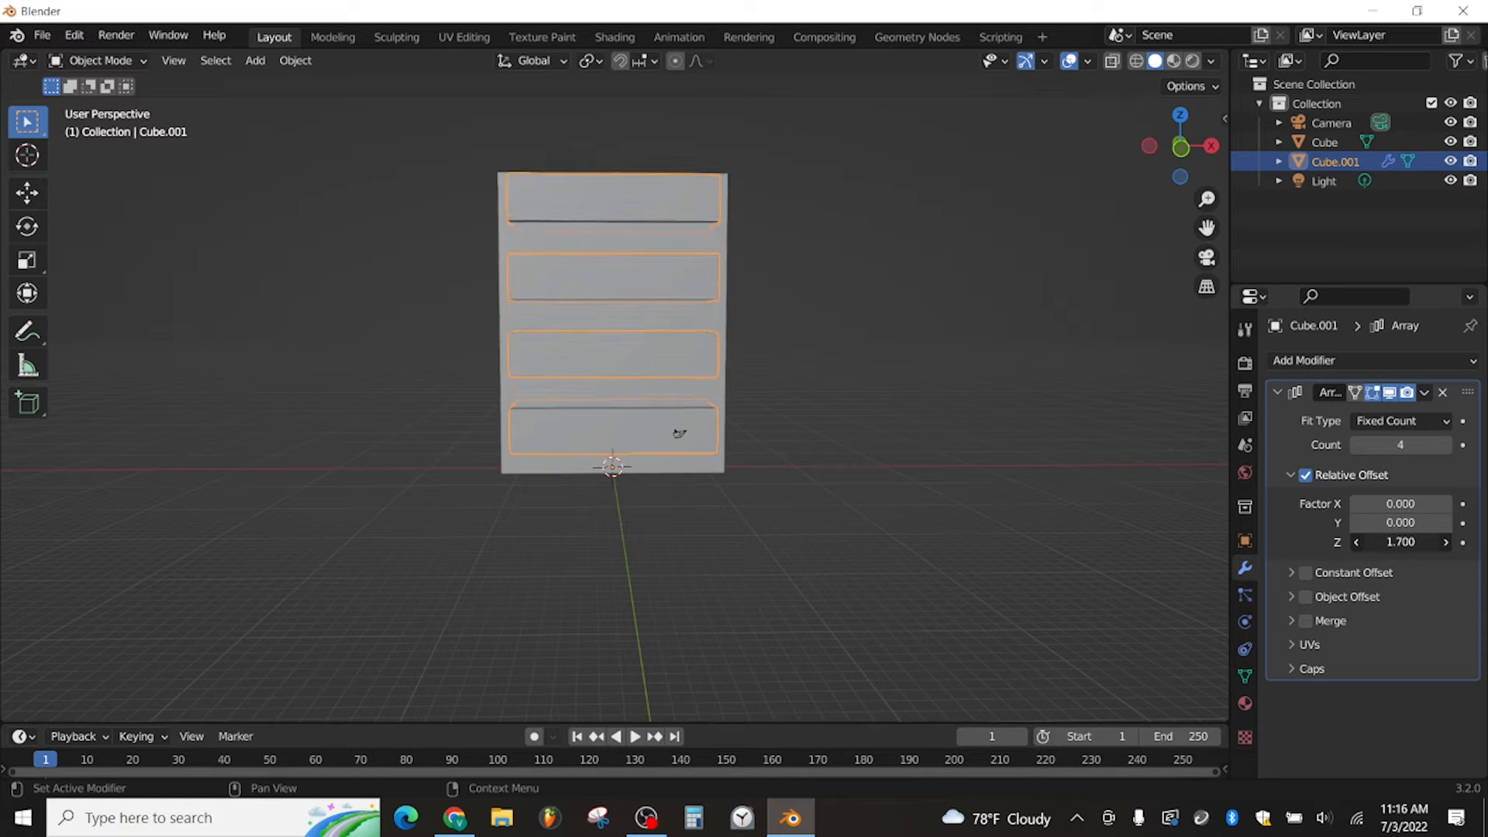
pyautogui.moveTo(867, 355); pyautogui.dragTo(800, 317, button='middle')
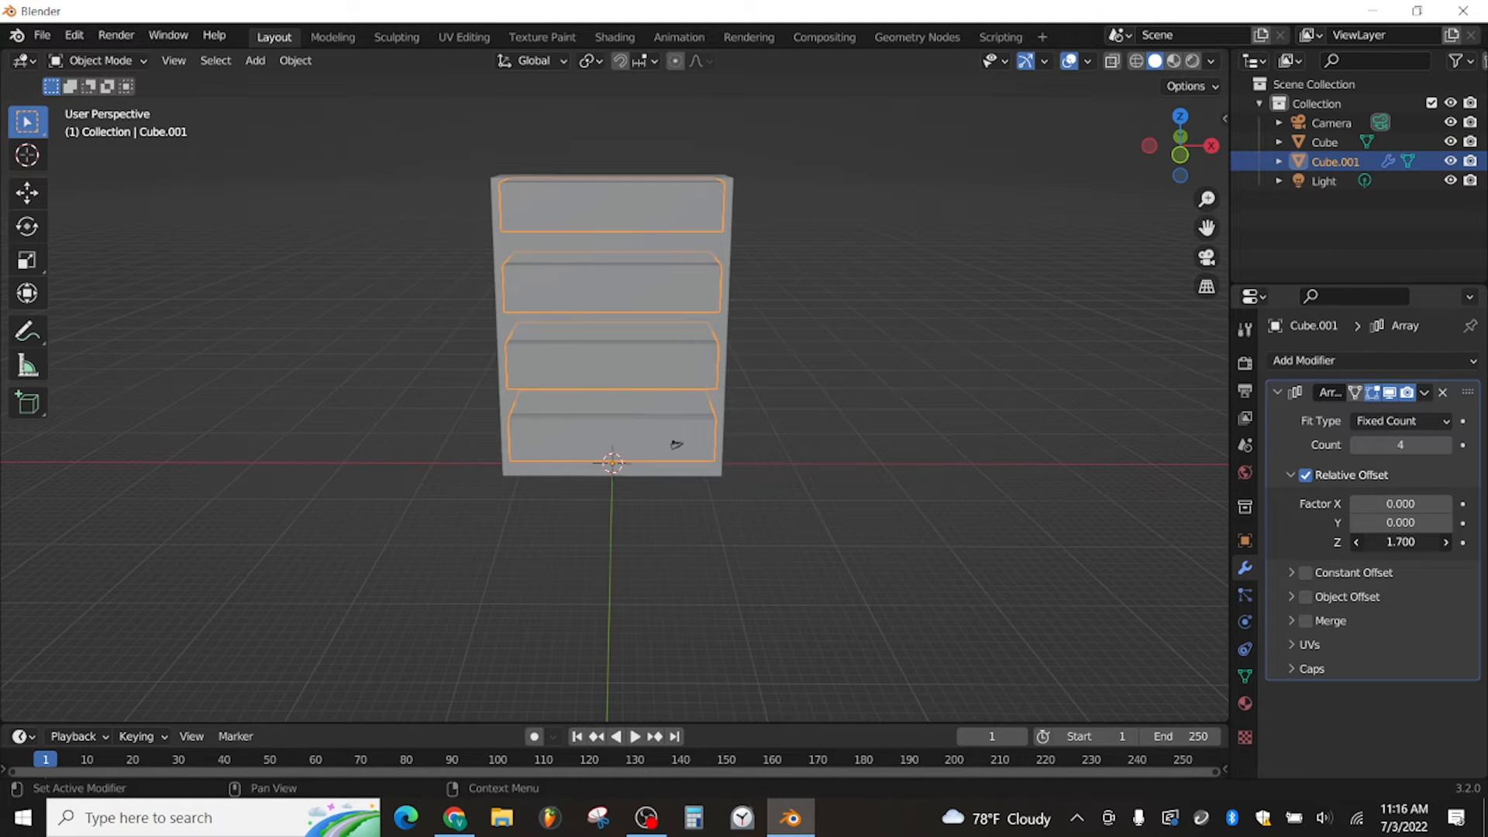
pyautogui.moveTo(1401, 542); pyautogui.dragTo(1399, 542)
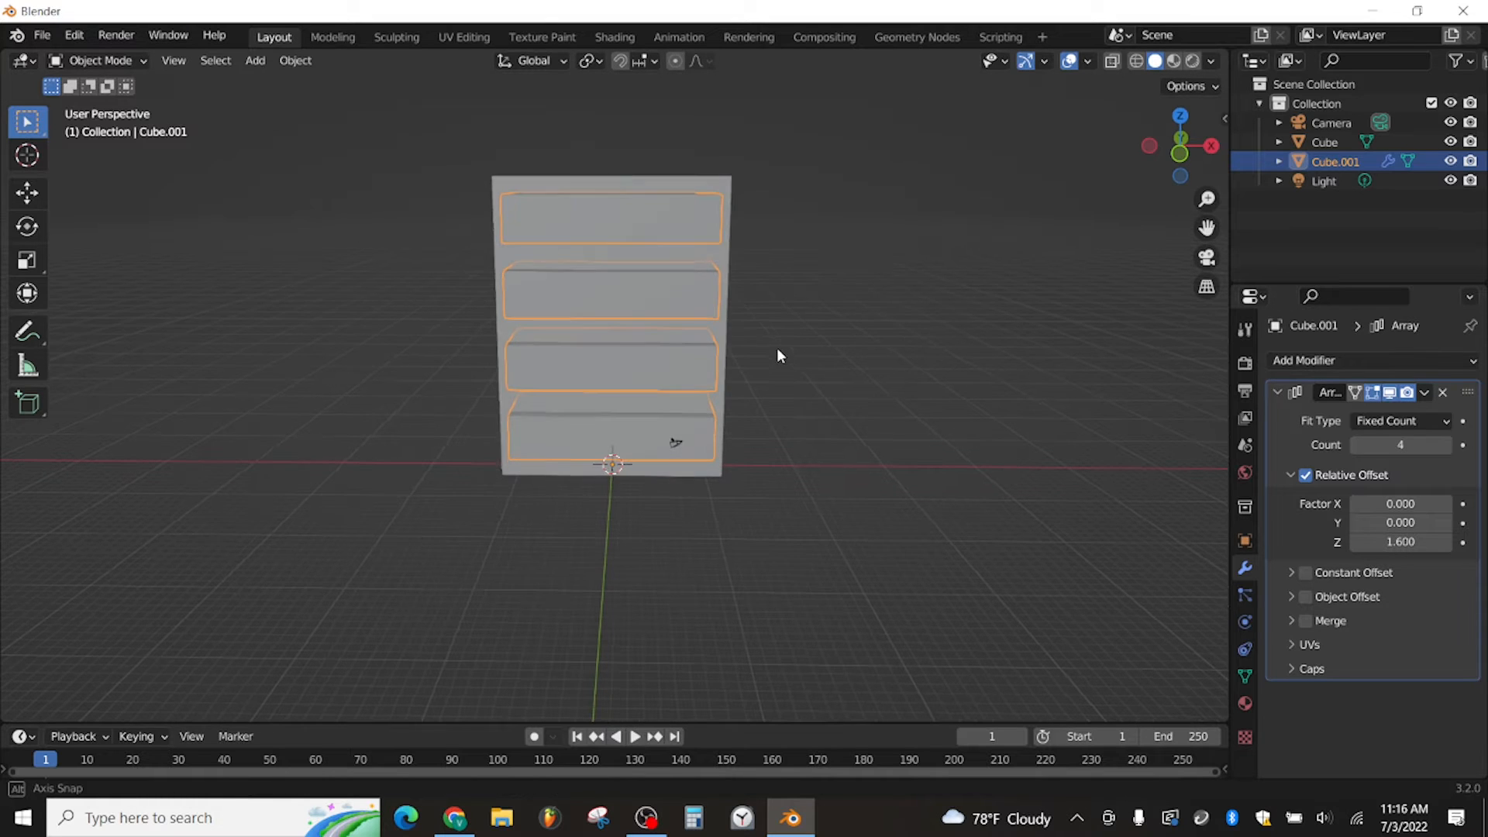
# Apply the blocks' Array modifier and add a Boolean Difference modifier to the tall box with Cube.001 as the cutter object
pyautogui.click(1427, 394)
pyautogui.click(1388, 418)
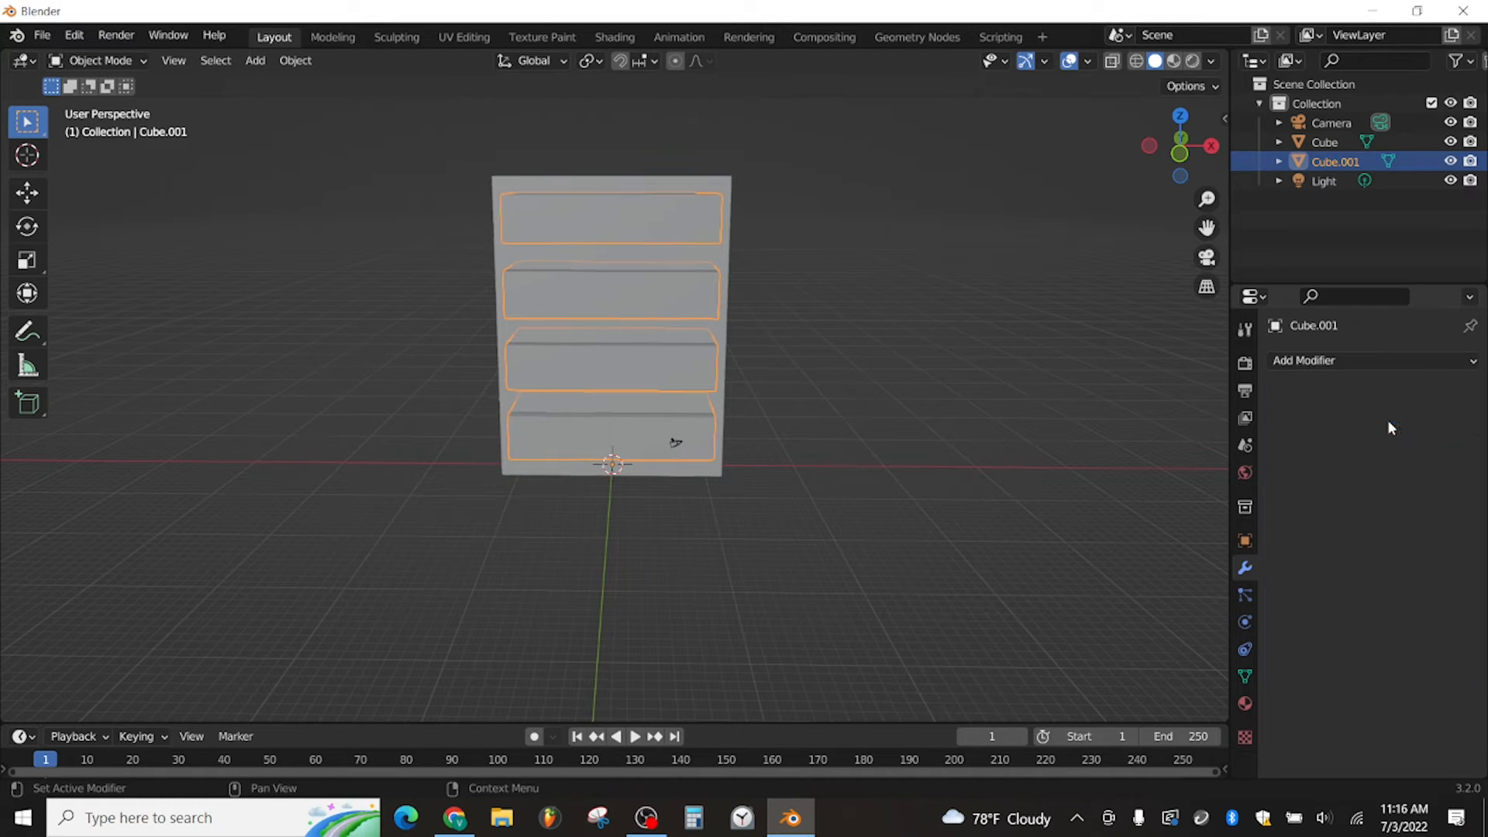
pyautogui.click(1337, 142)
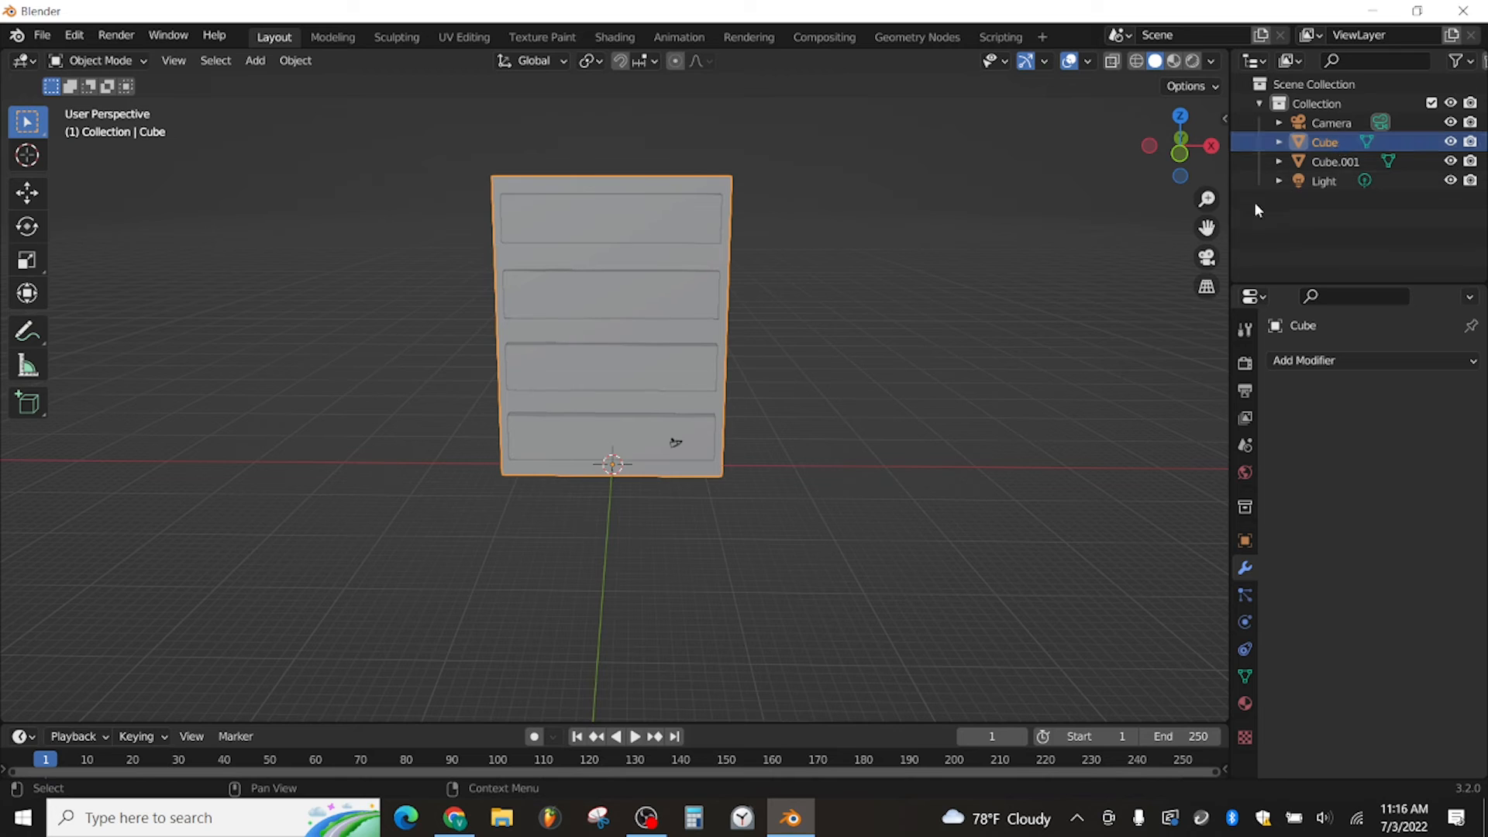
pyautogui.click(1330, 362)
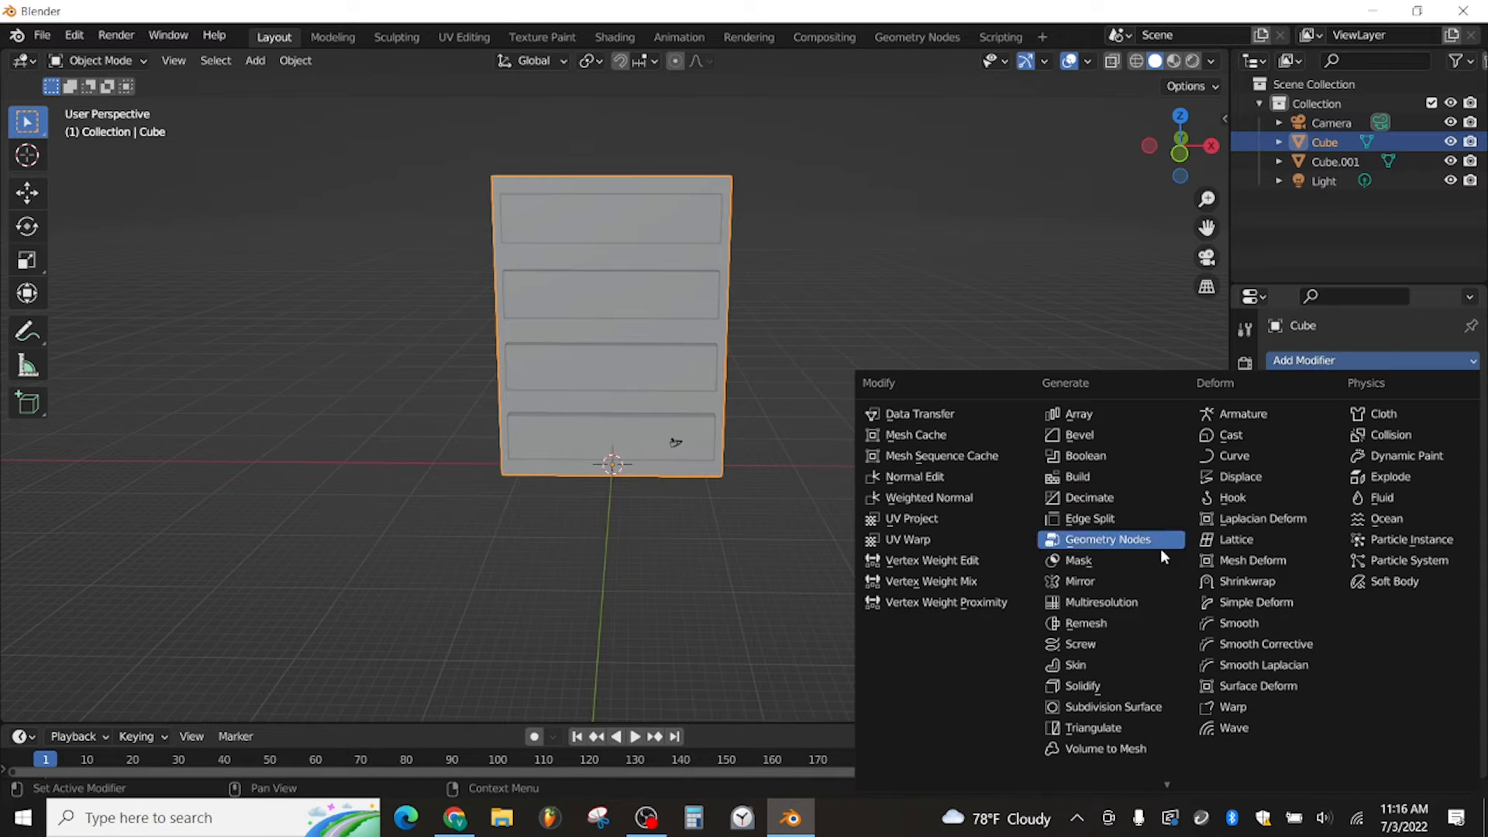
pyautogui.click(1085, 456)
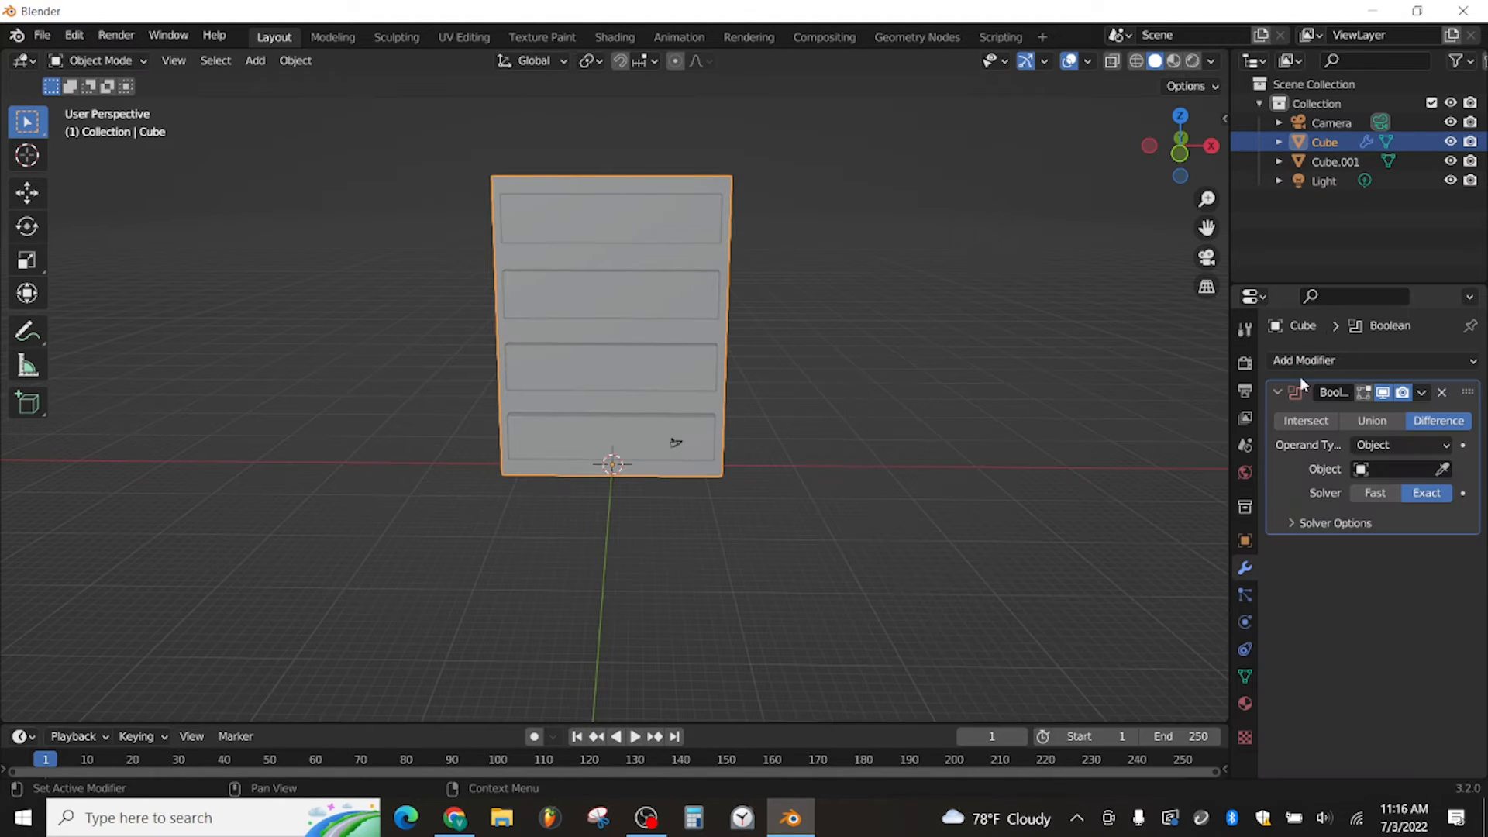
pyautogui.click(1395, 469)
pyautogui.click(1333, 496)
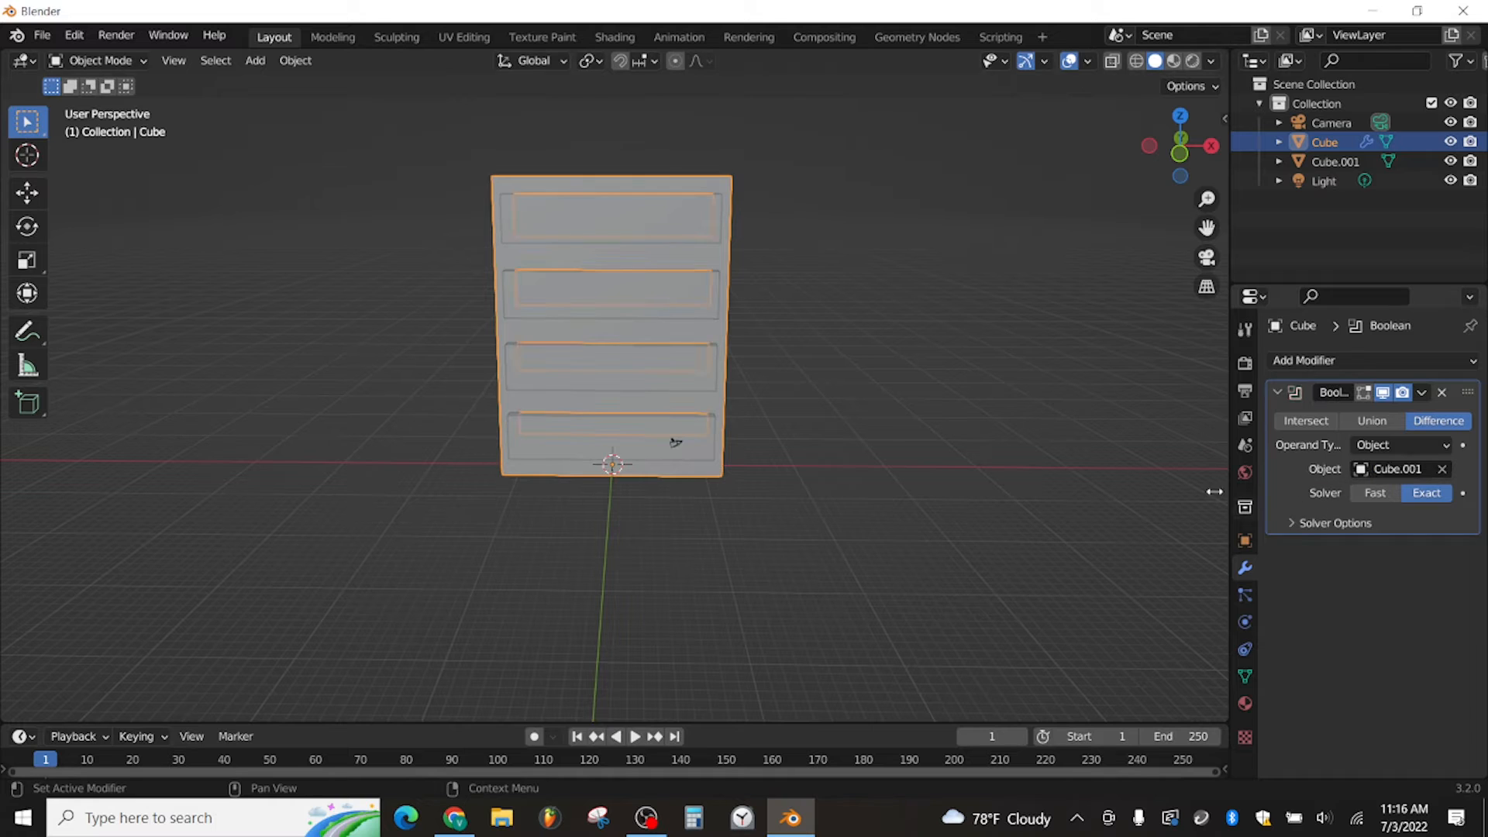
# Hide the cutter blocks and apply the Boolean modifier on the tall box
pyautogui.moveTo(656, 305); pyautogui.dragTo(744, 326, button='middle')
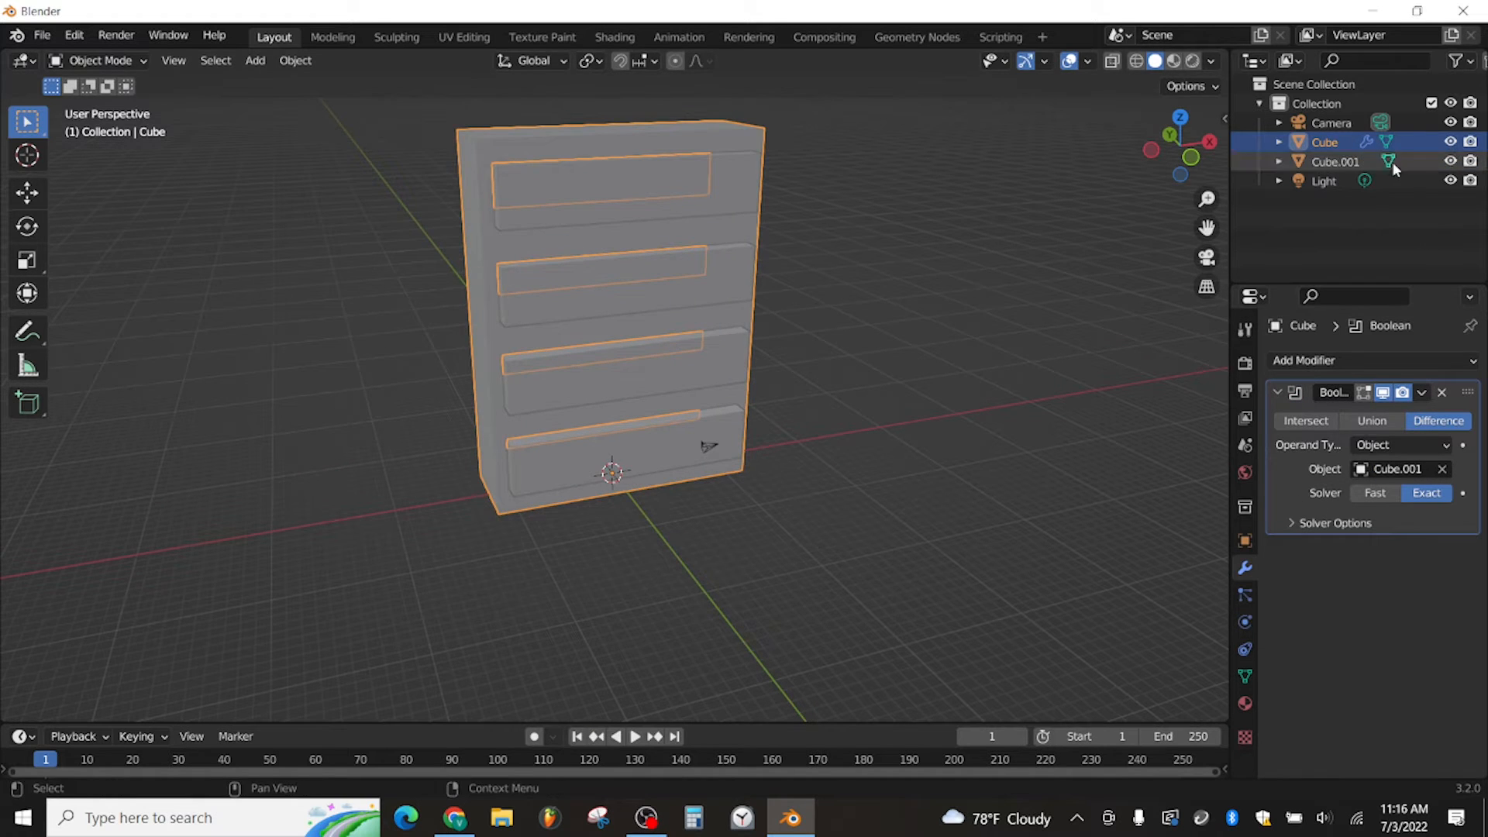
pyautogui.click(1450, 160)
pyautogui.moveTo(831, 222); pyautogui.dragTo(777, 193, button='middle')
pyautogui.click(1421, 392)
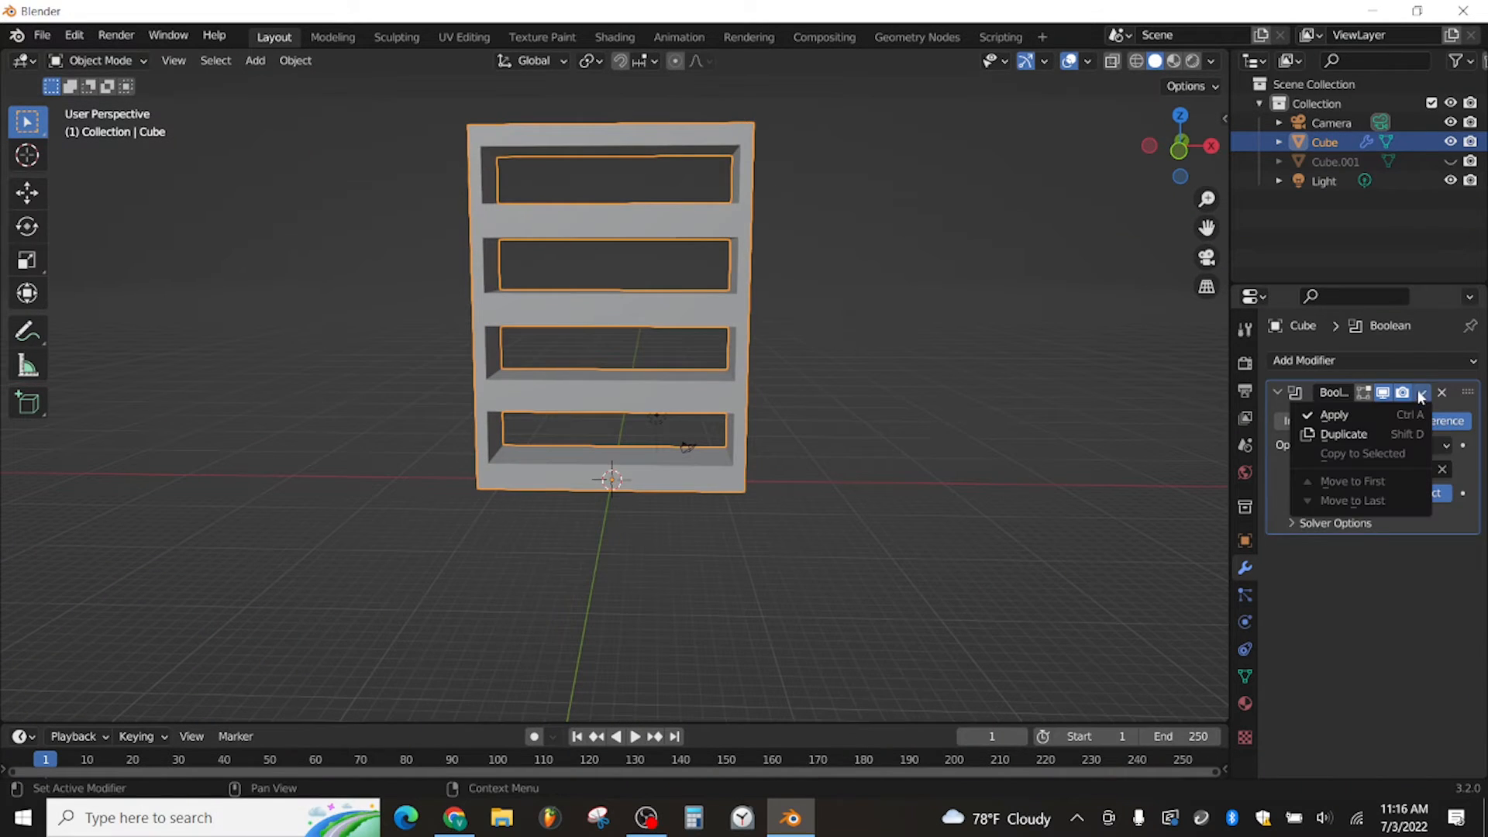
pyautogui.click(1375, 421)
# Stretch the open shelf taller along Z and widen it along X
pyautogui.press('s')
pyautogui.press('z')
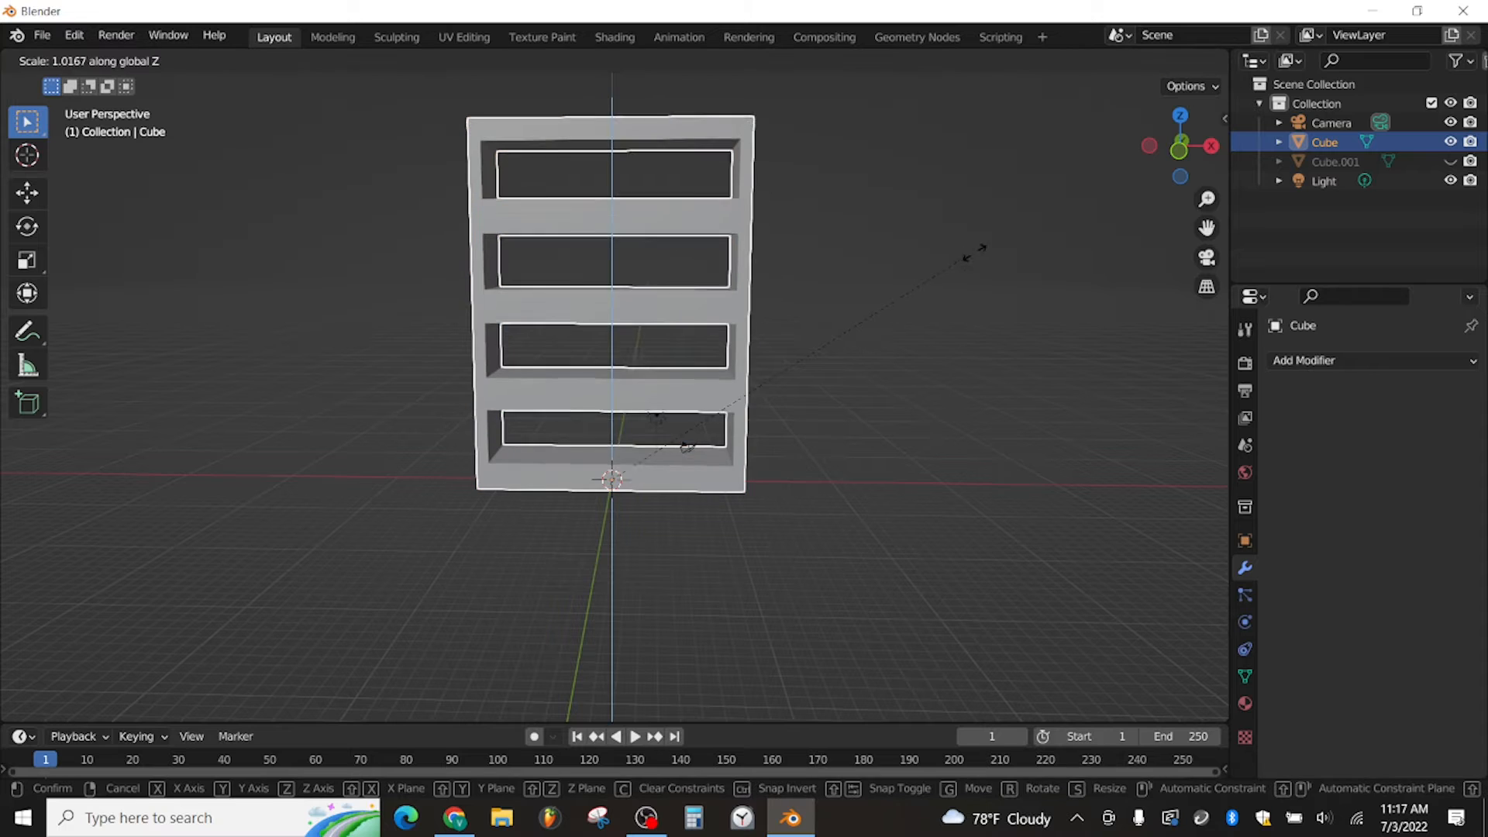
pyautogui.click(982, 217)
pyautogui.scroll(-3, 951, 214)
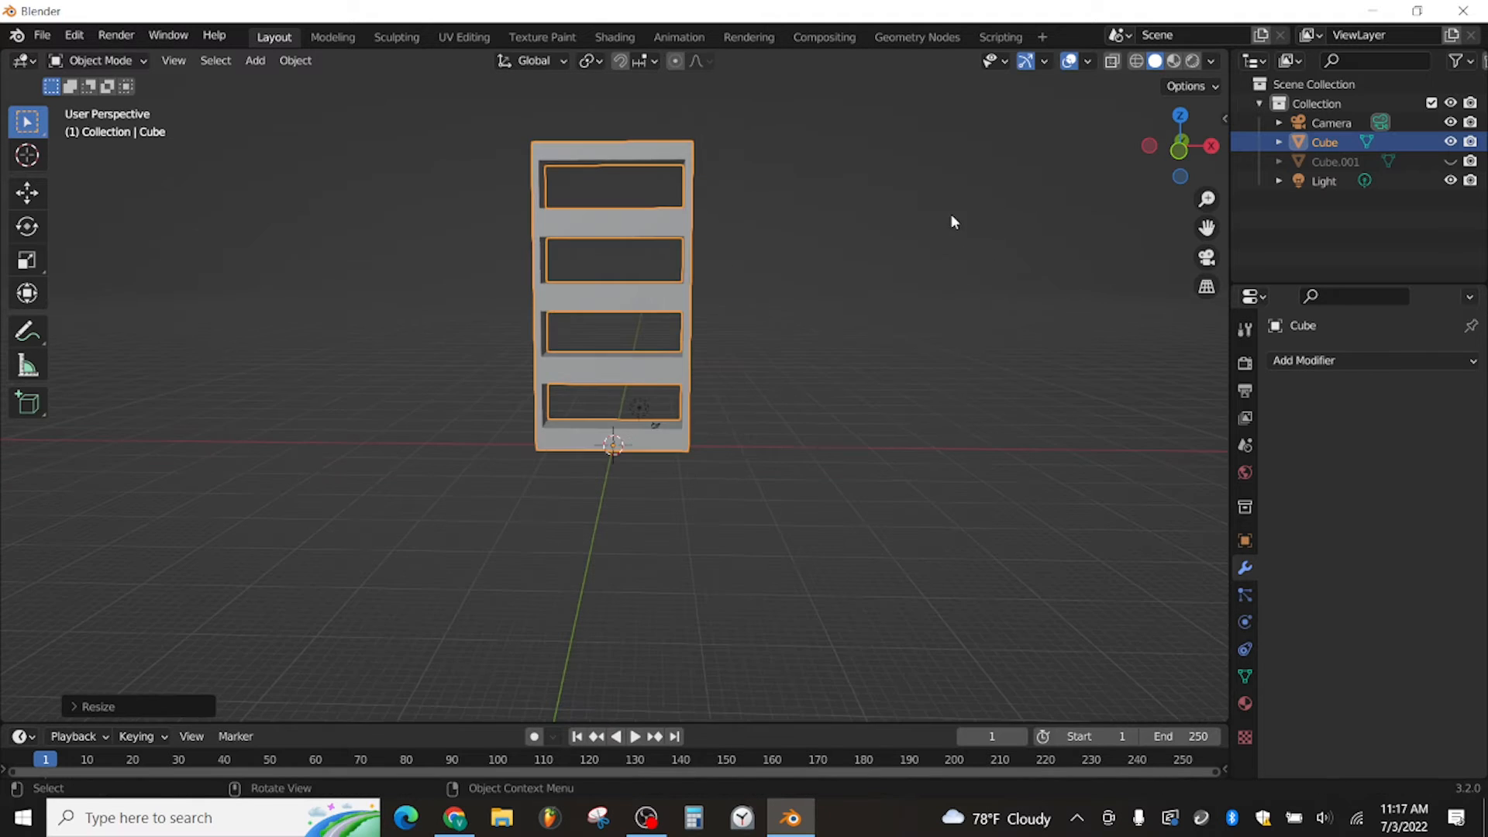
pyautogui.press('s')
pyautogui.press('x')
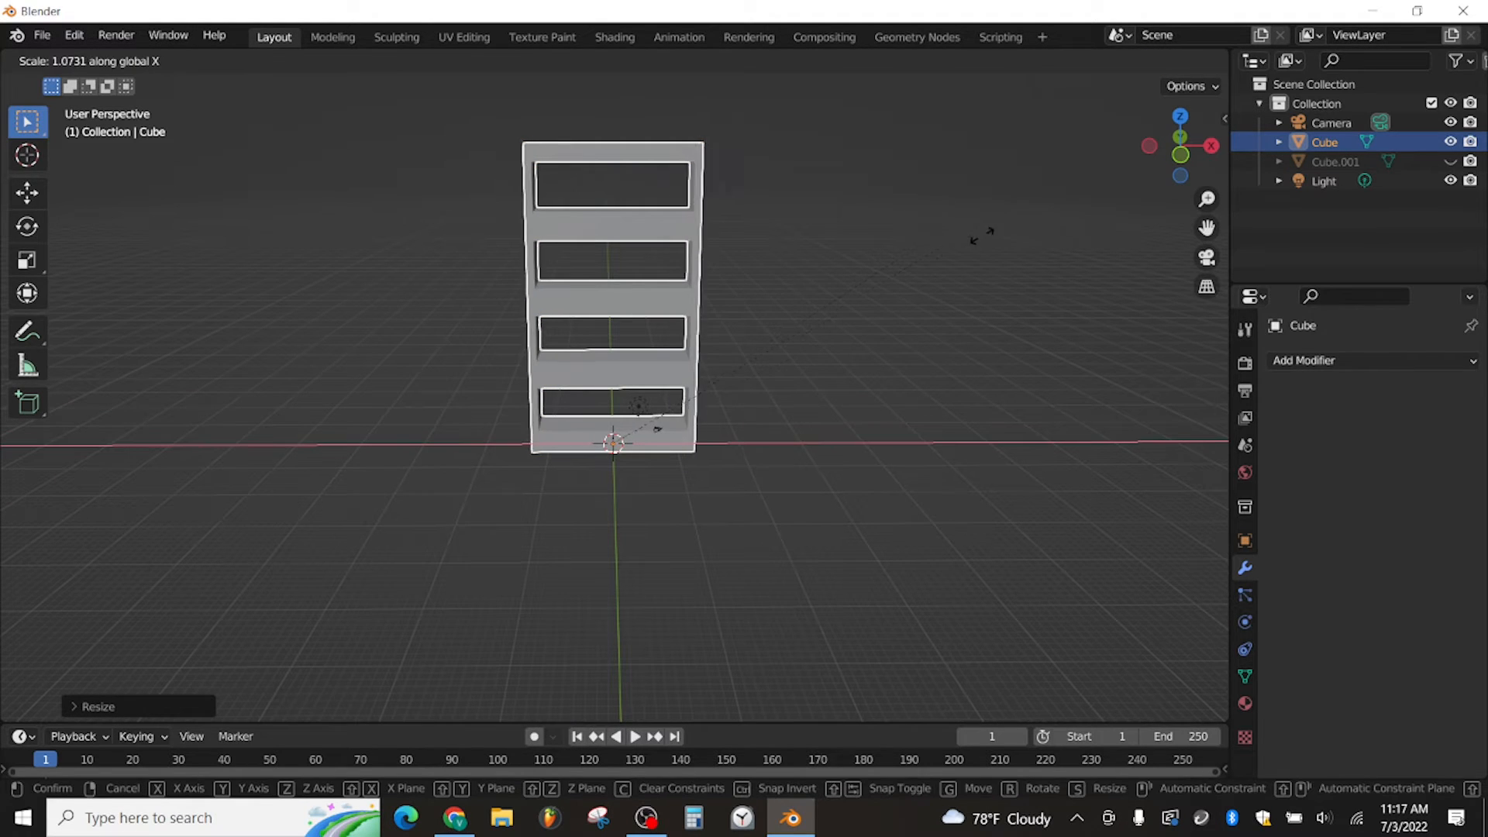
pyautogui.click(1035, 239)
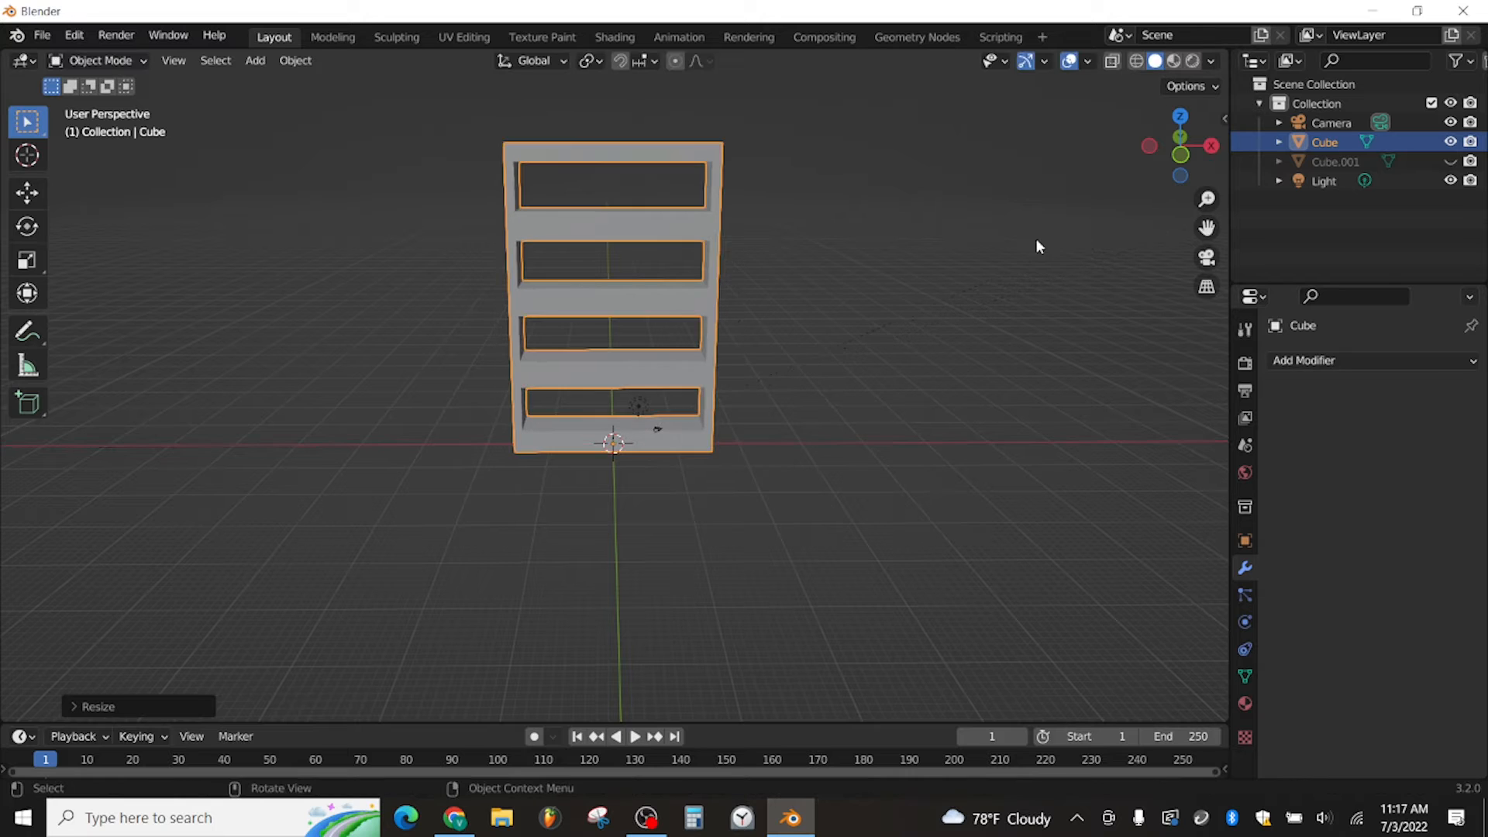
pyautogui.moveTo(825, 191)
pyautogui.mouseDown(button='middle')
pyautogui.moveTo(701, 219)
pyautogui.moveTo(905, 218)
pyautogui.moveTo(818, 199)
pyautogui.mouseUp(button='middle')
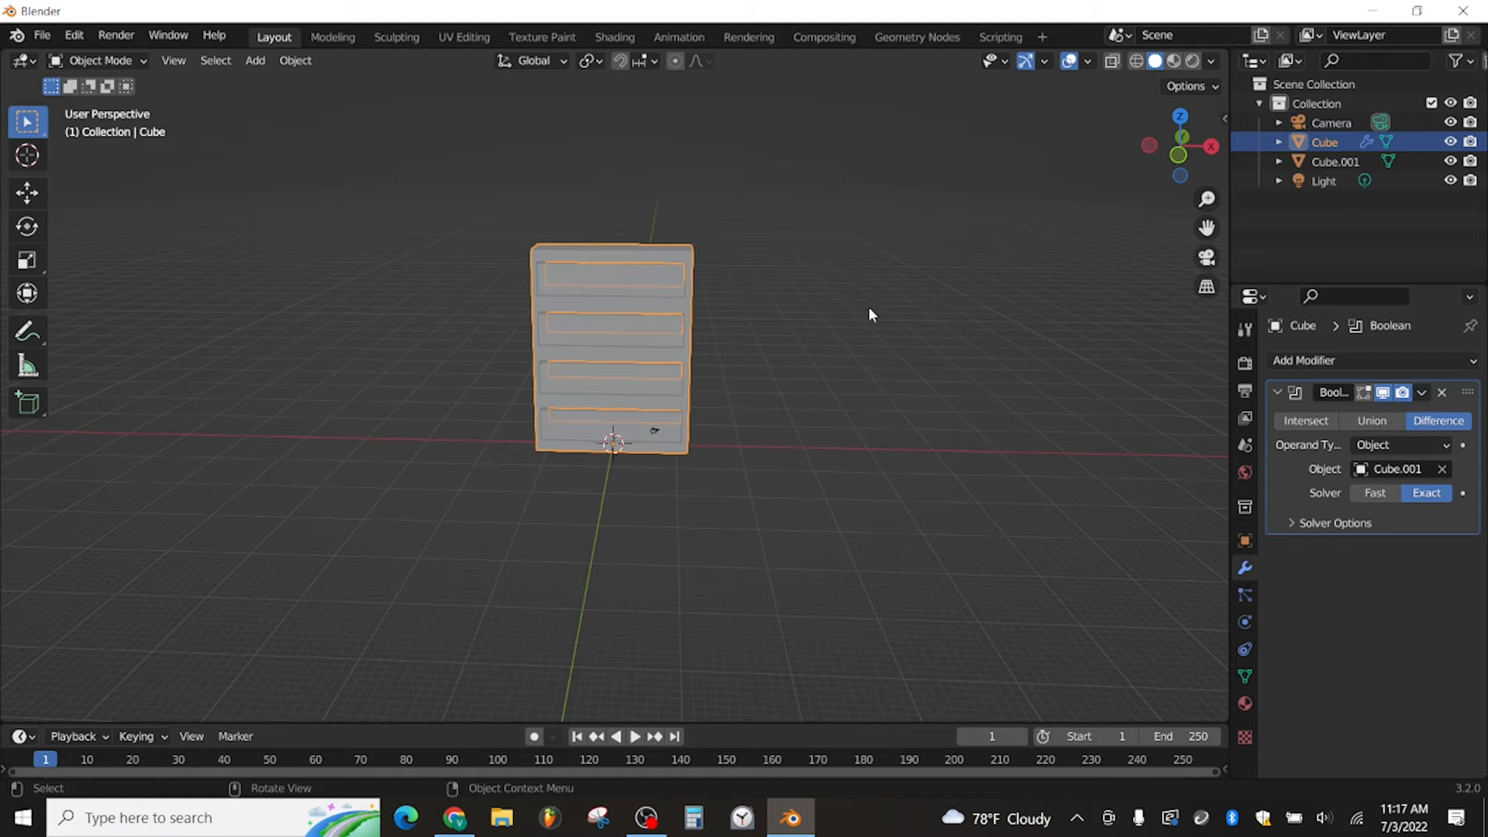
# Undo the scaling, the Boolean cut and the applied array, back to the blocks' editable Array modifier
pyautogui.click(1335, 161)
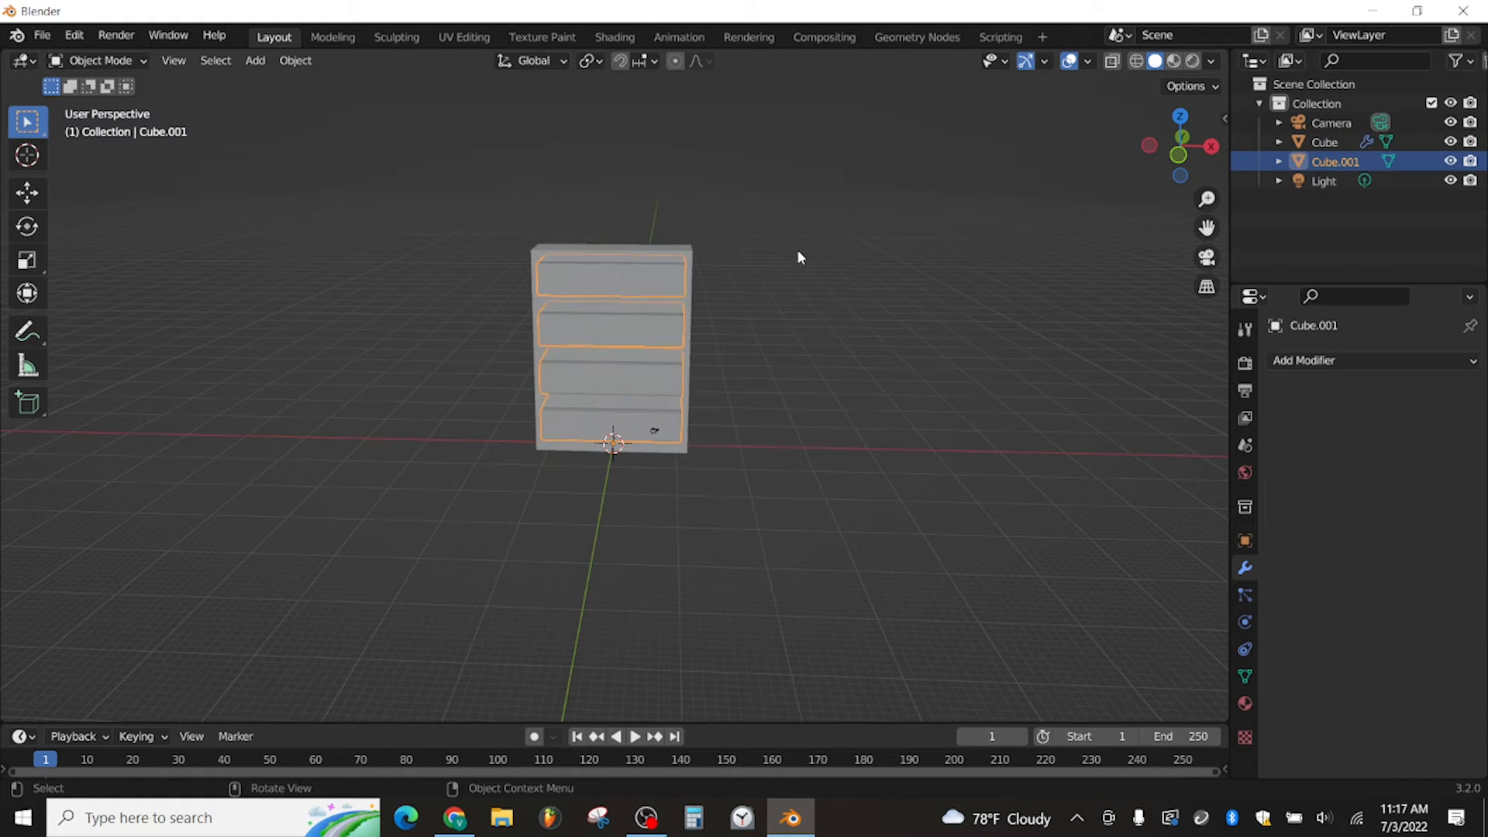
pyautogui.hotkey('ctrl', 'z')
pyautogui.hotkey('ctrl', 'z')
pyautogui.hotkey('ctrl', 'z')
pyautogui.hotkey('ctrl', 'z')
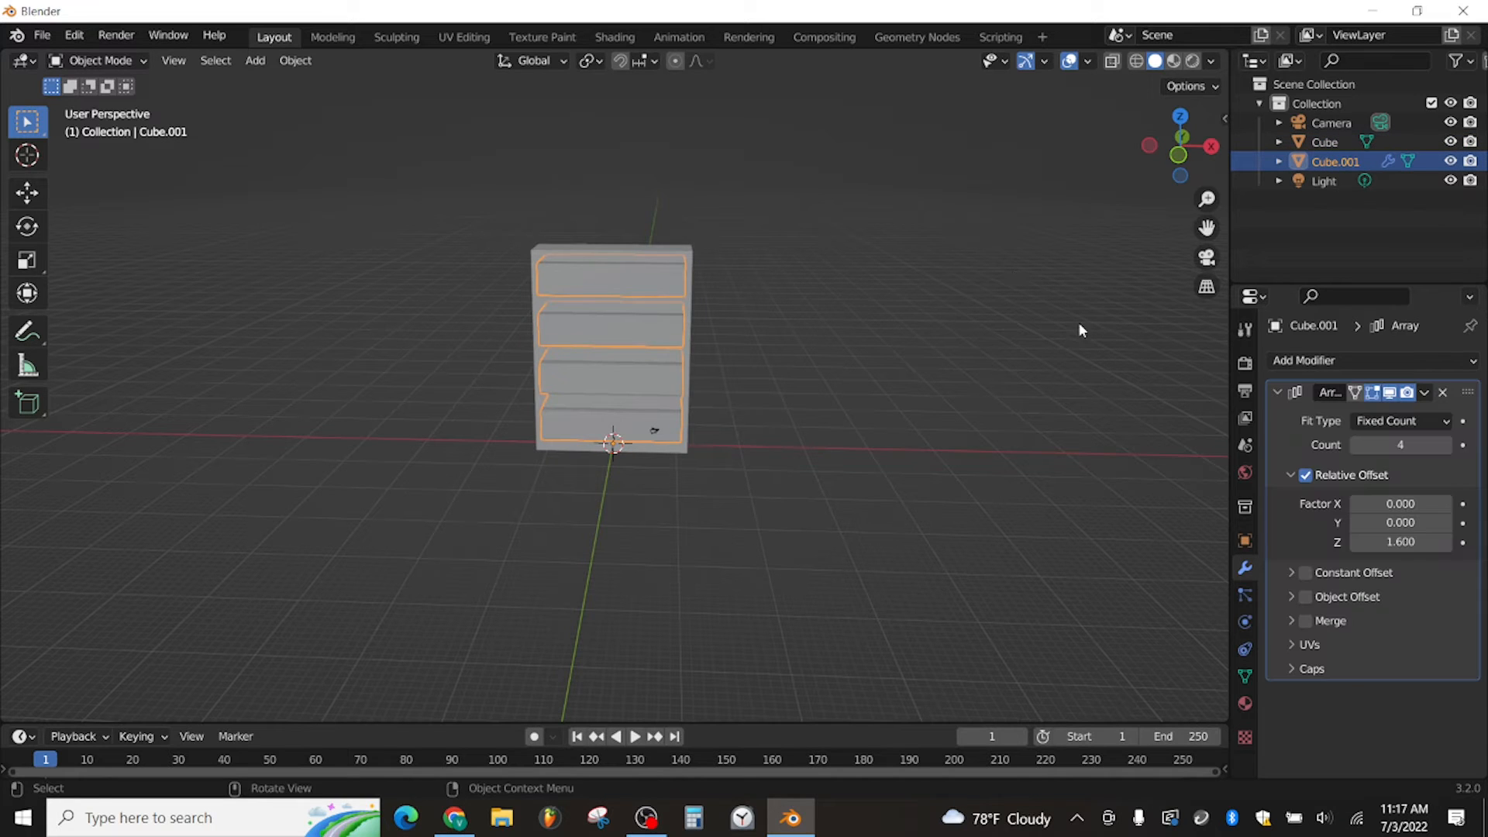
# Narrow the block's mesh along X in Edit Mode to leave wider margins at both sides of the tall box
pyautogui.moveTo(738, 368); pyautogui.dragTo(746, 324, button='middle')
pyautogui.scroll(2, 745, 325)
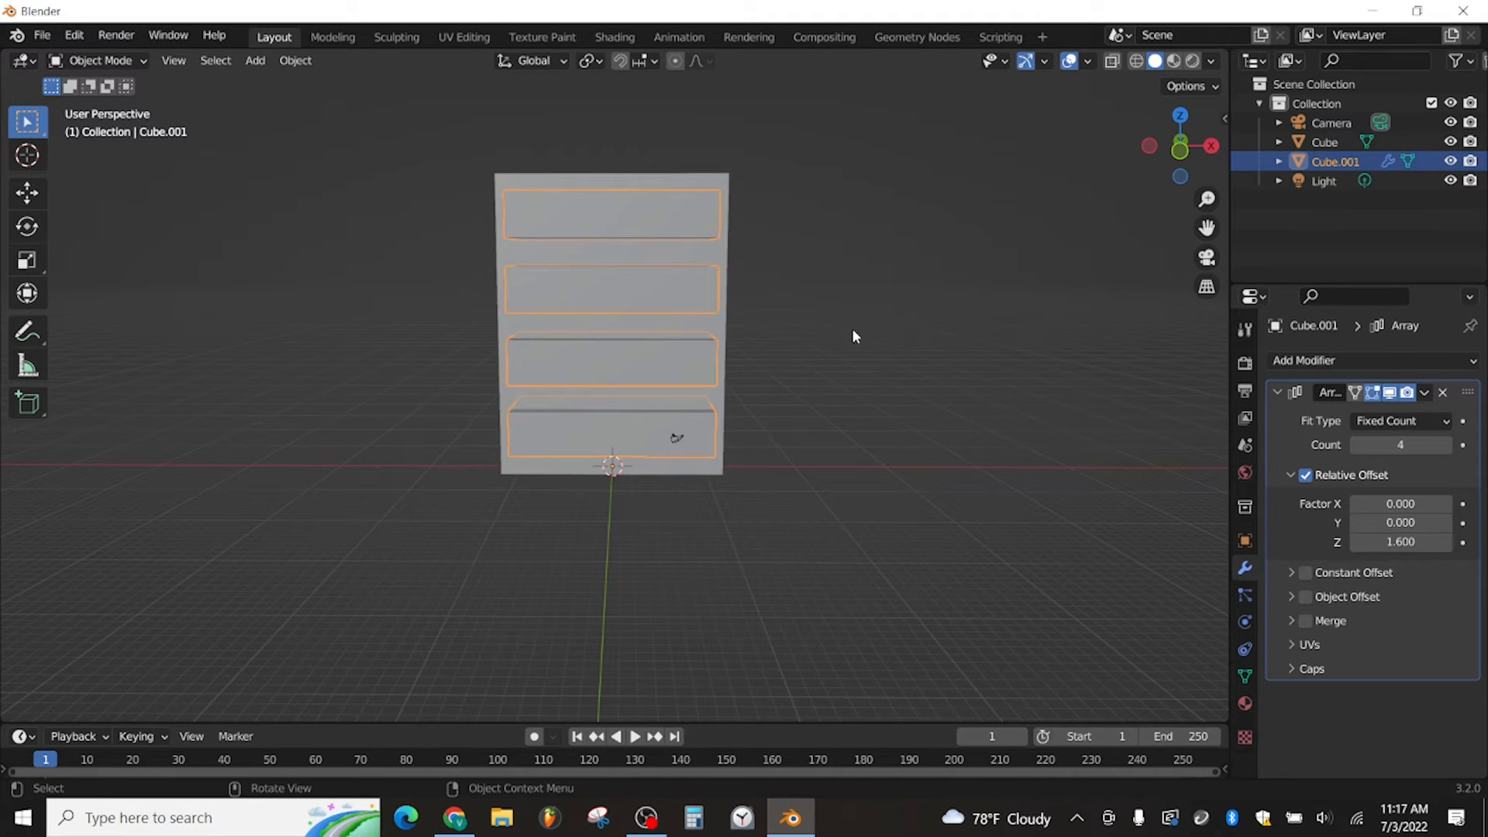
pyautogui.press('Tab')
pyautogui.press('s')
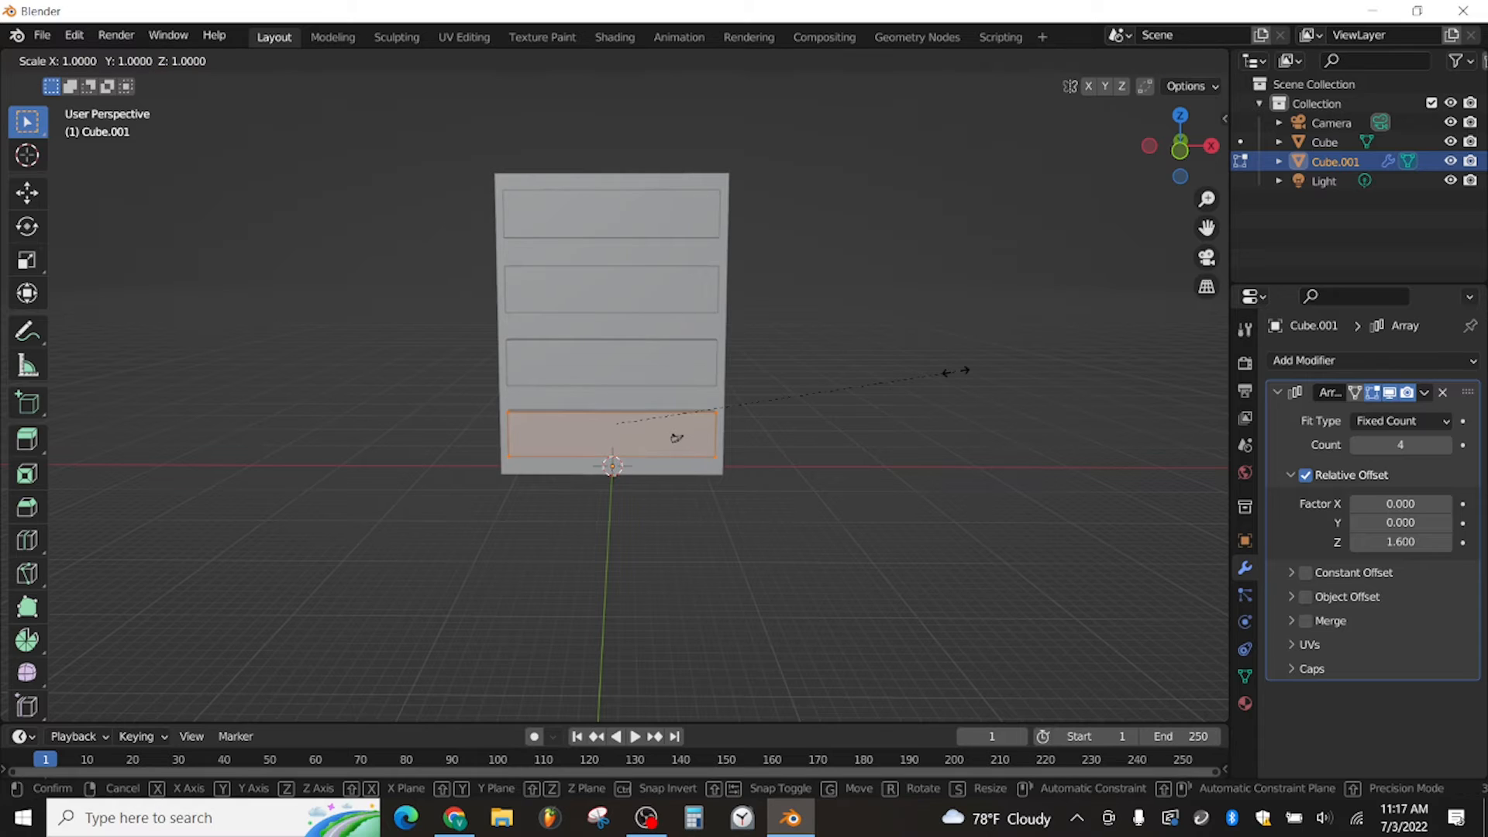
pyautogui.press('x')
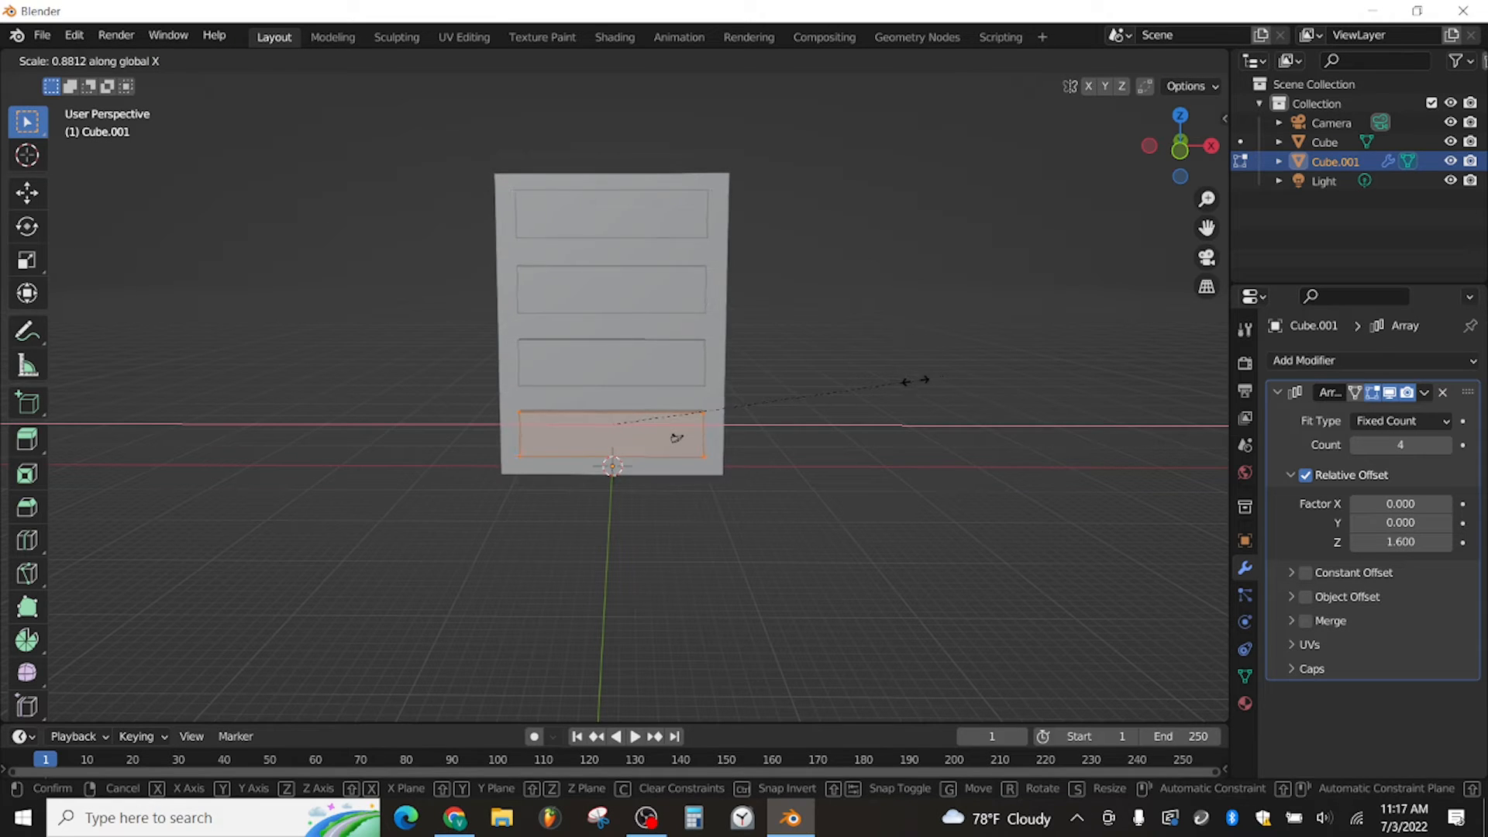
pyautogui.click(909, 383)
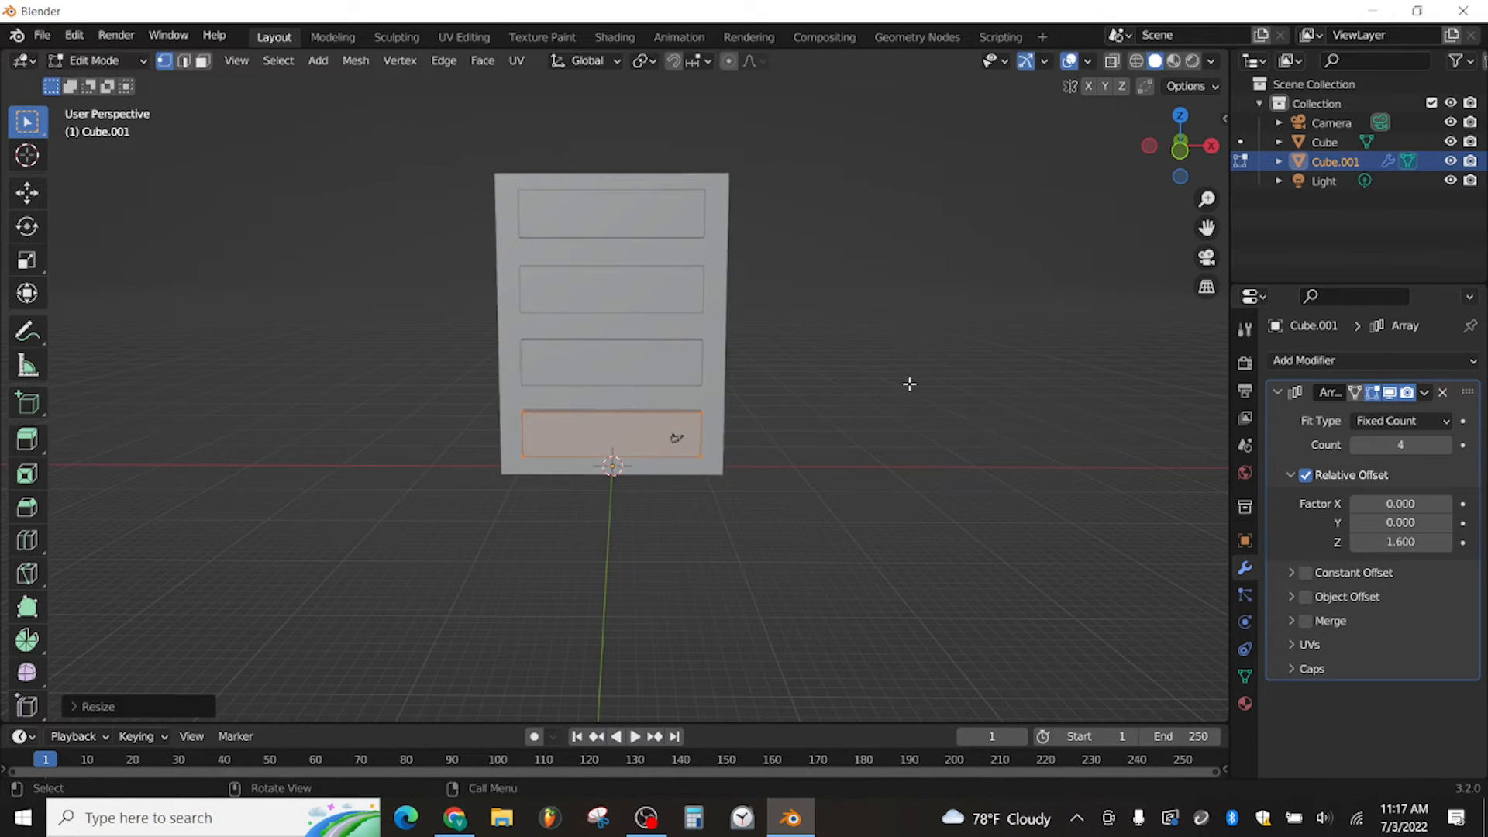
pyautogui.press('Tab')
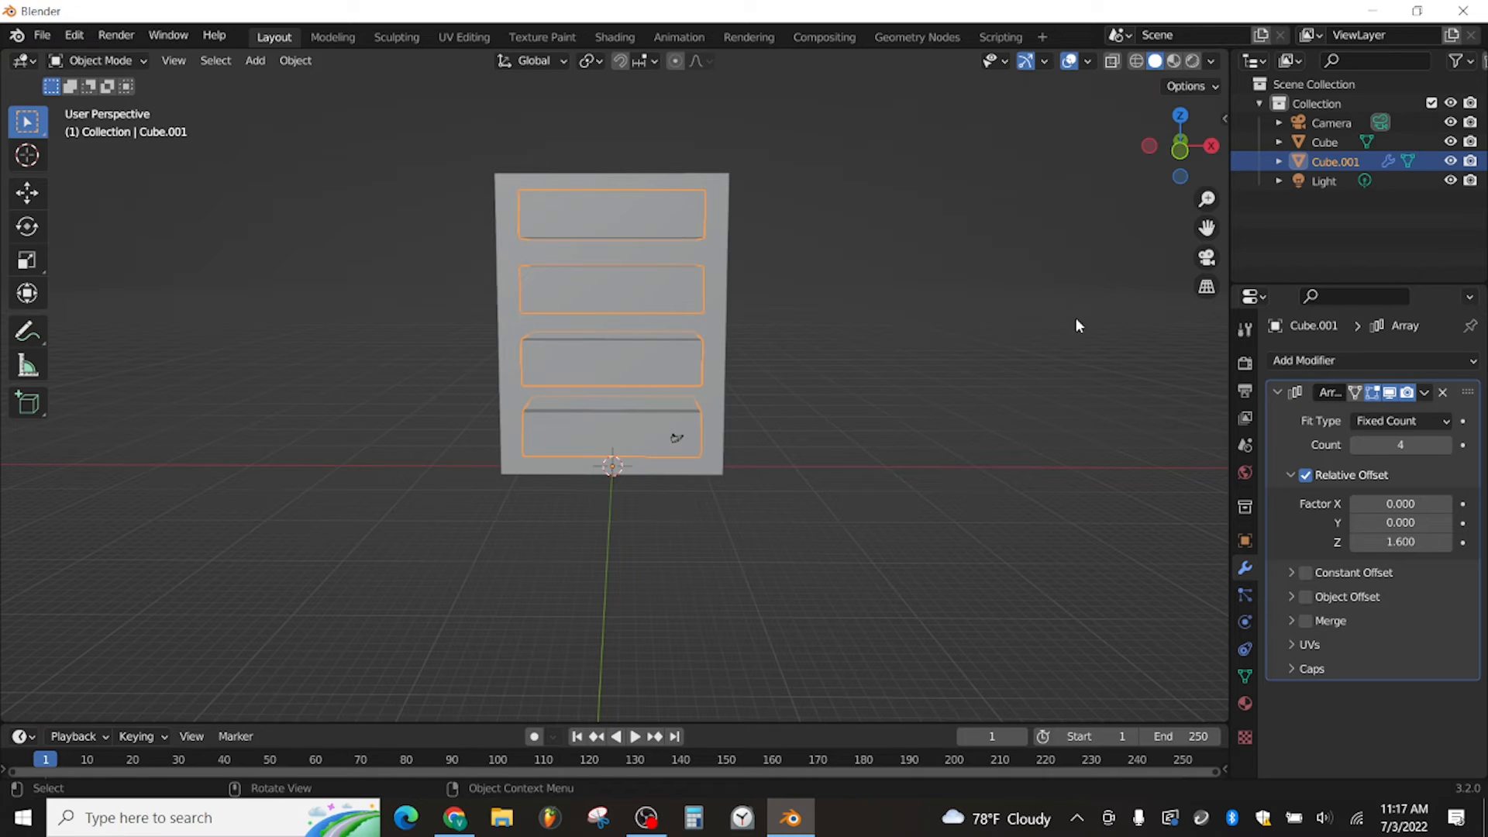
# Apply the Array modifier on the narrowed blocks and give the tall box a Boolean Difference modifier targeting Cube.001
pyautogui.click(1424, 392)
pyautogui.click(1317, 414)
pyautogui.click(1323, 145)
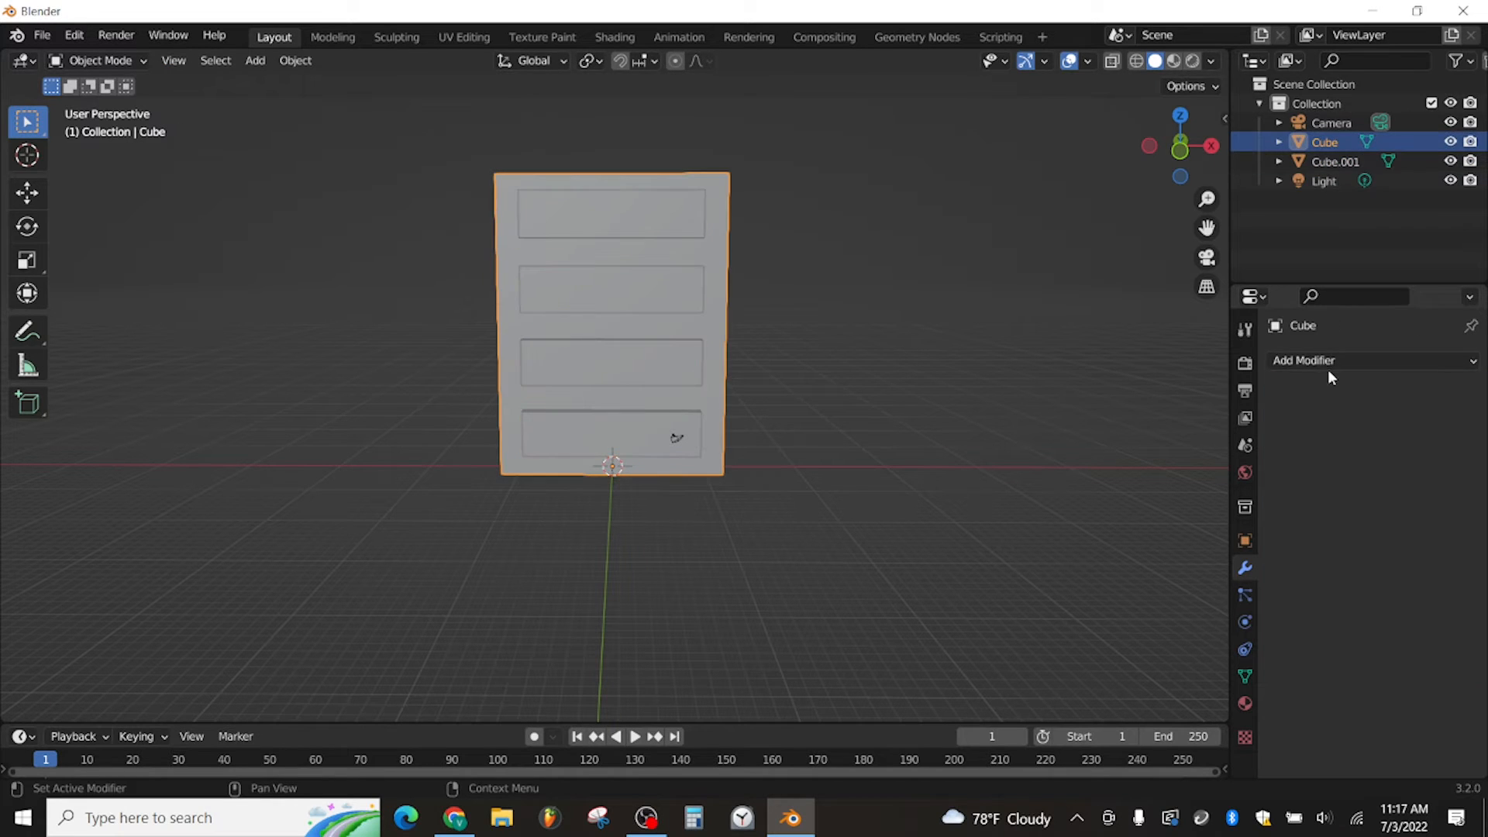
pyautogui.click(1326, 369)
pyautogui.click(1100, 456)
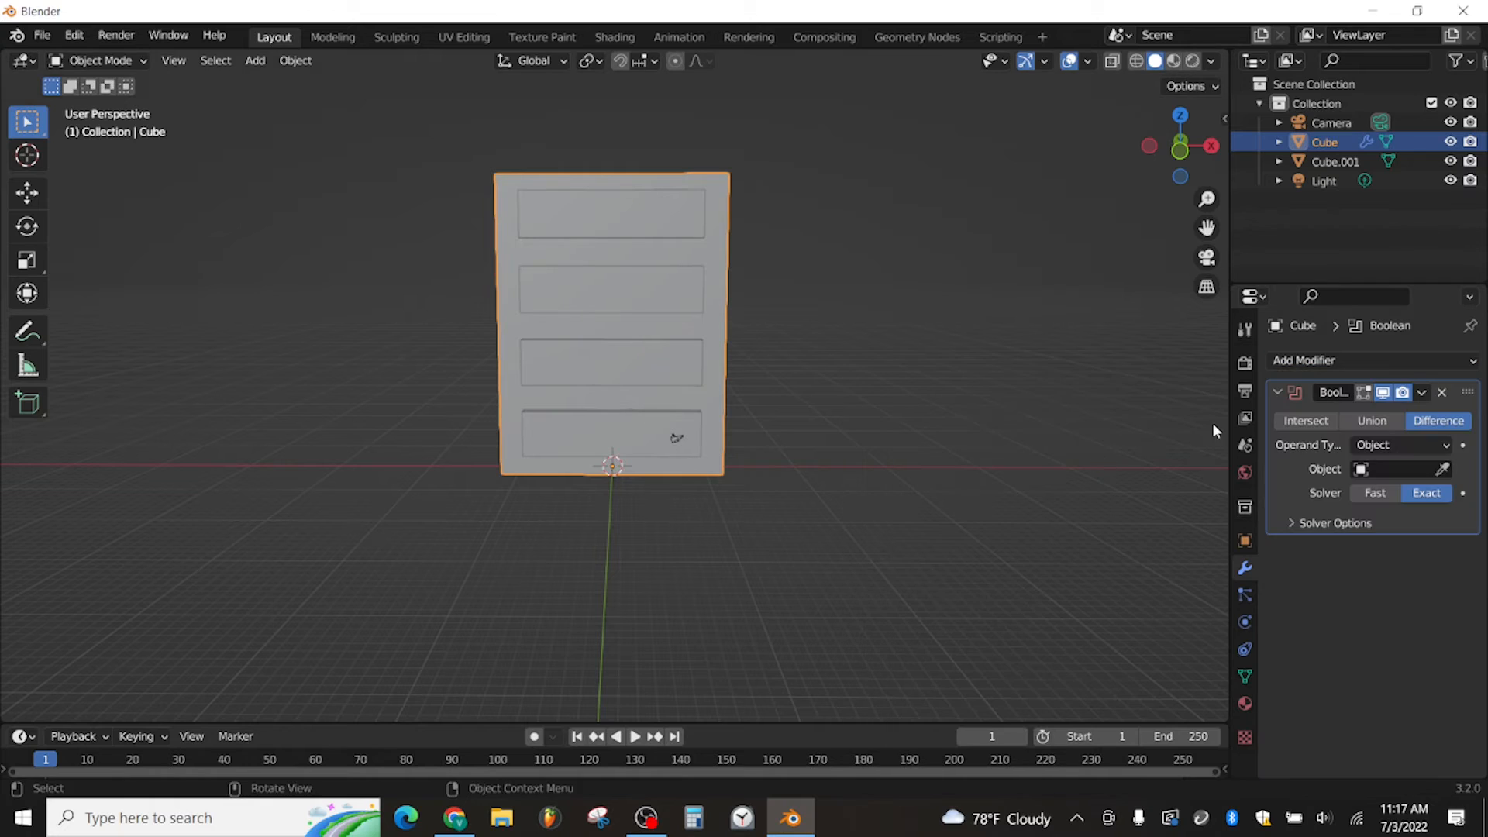
pyautogui.click(1395, 469)
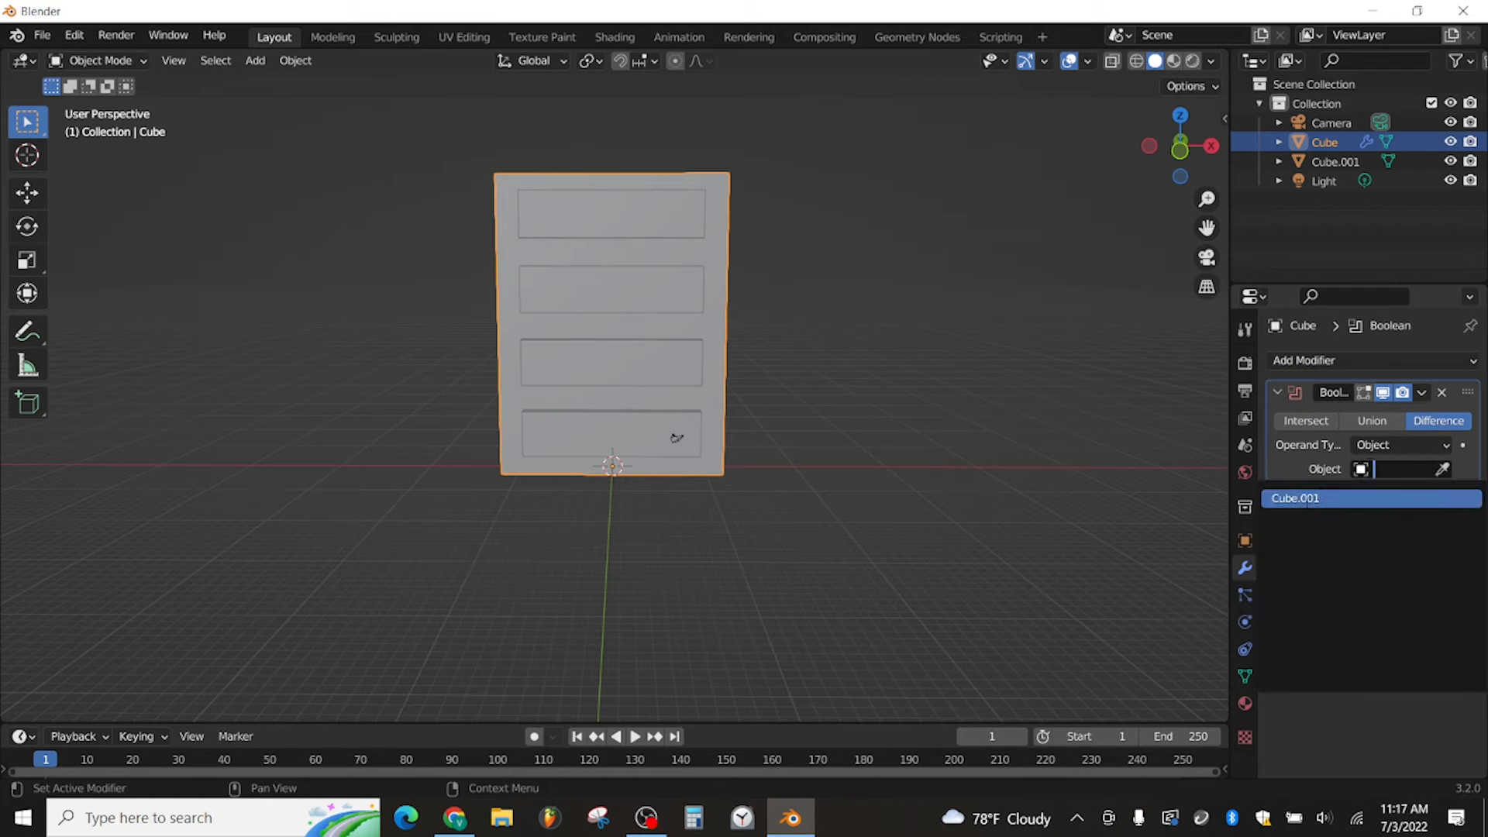
pyautogui.click(1314, 493)
# Apply the tall box's Boolean modifier and hide Cube.001 to reveal the four openings
pyautogui.click(1422, 392)
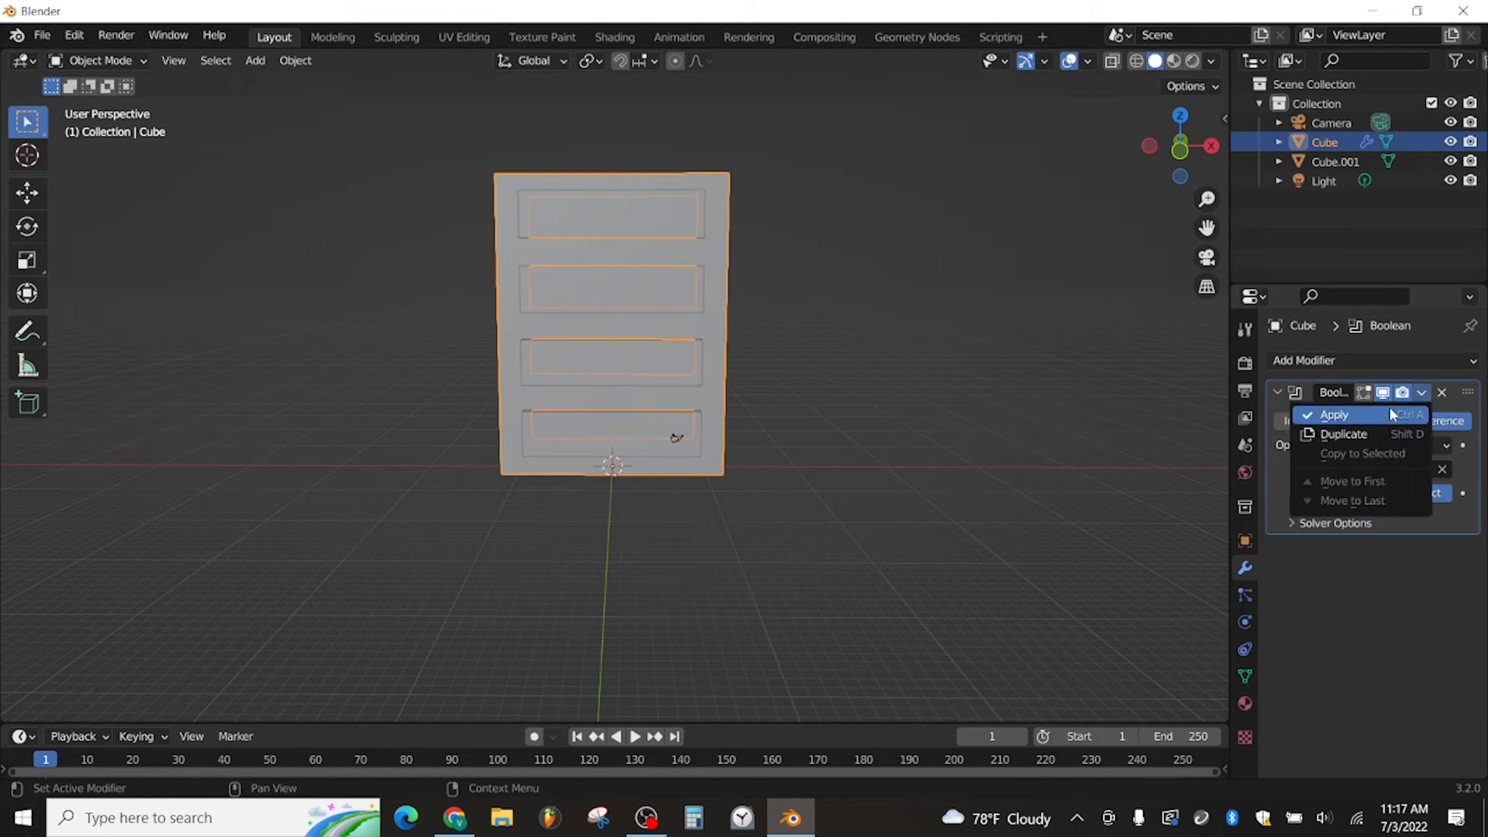
pyautogui.click(1314, 413)
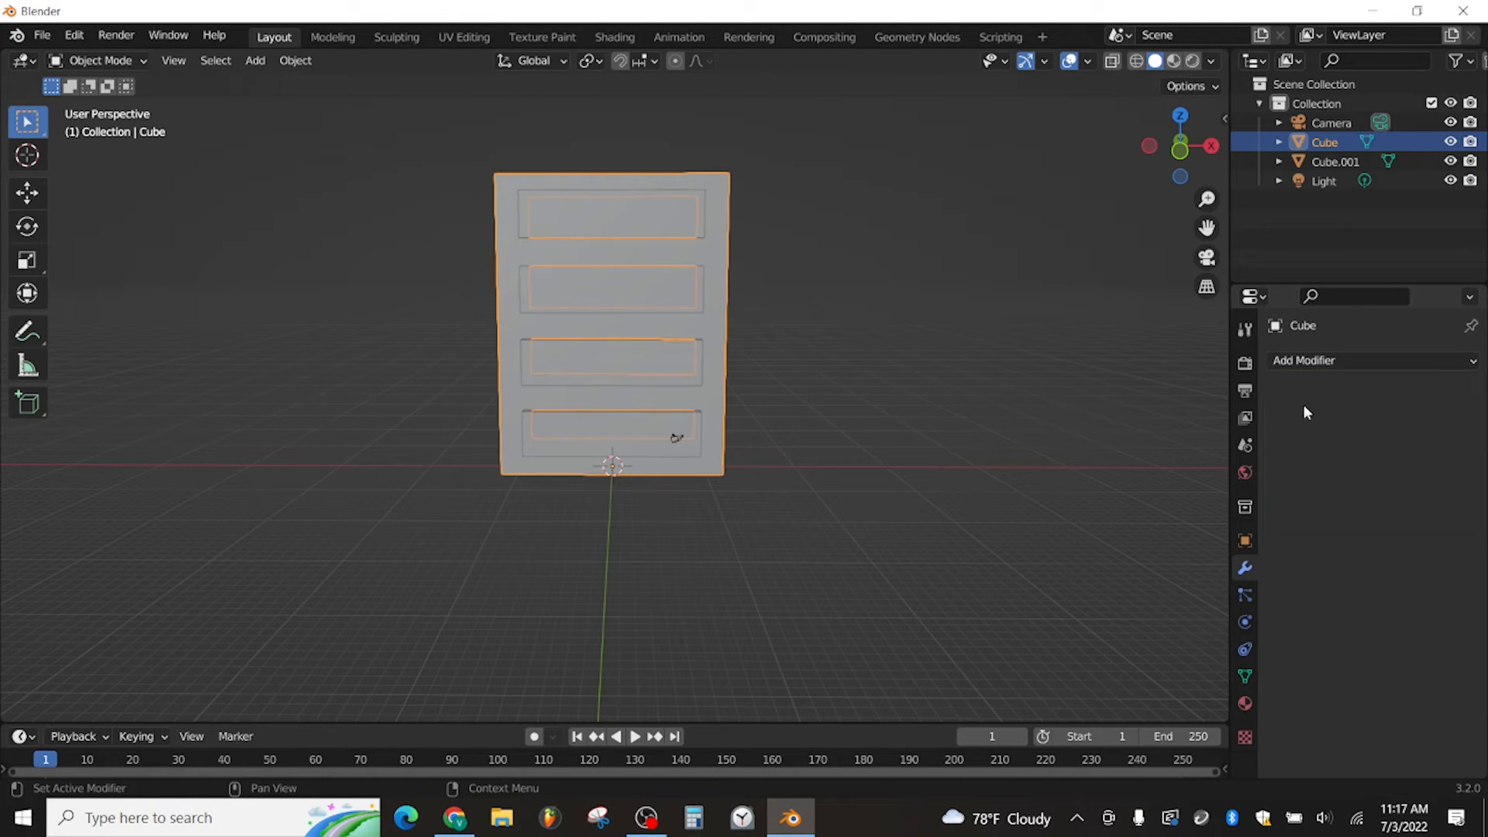
pyautogui.click(1446, 161)
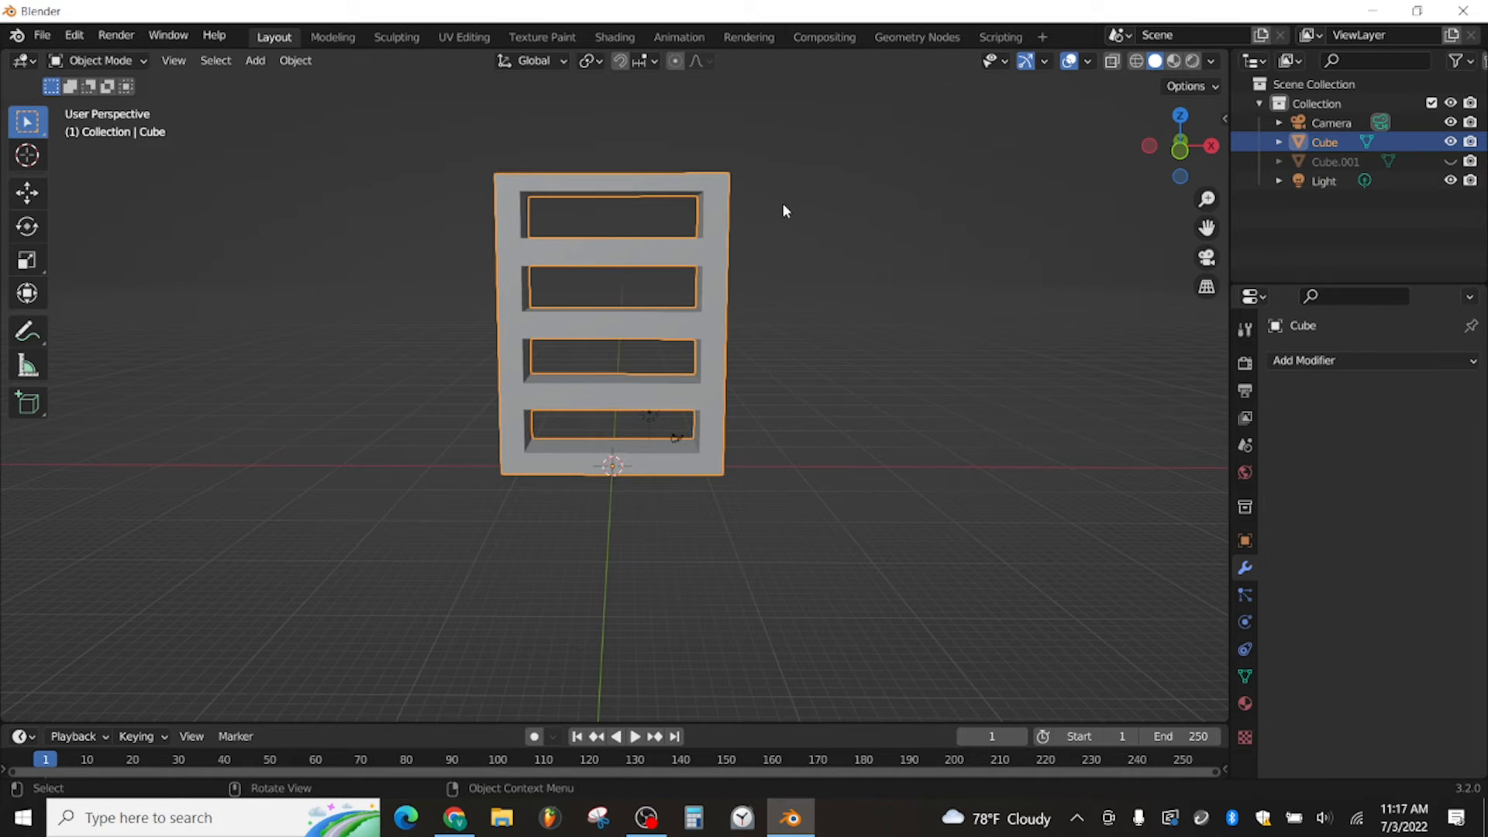
# Stretch the shelf taller along Z, and scale the whole shelf down uniformly
pyautogui.moveTo(783, 205)
pyautogui.mouseDown(button='middle')
pyautogui.moveTo(851, 229)
pyautogui.moveTo(760, 222)
pyautogui.moveTo(806, 204)
pyautogui.moveTo(781, 206)
pyautogui.mouseUp(button='middle')
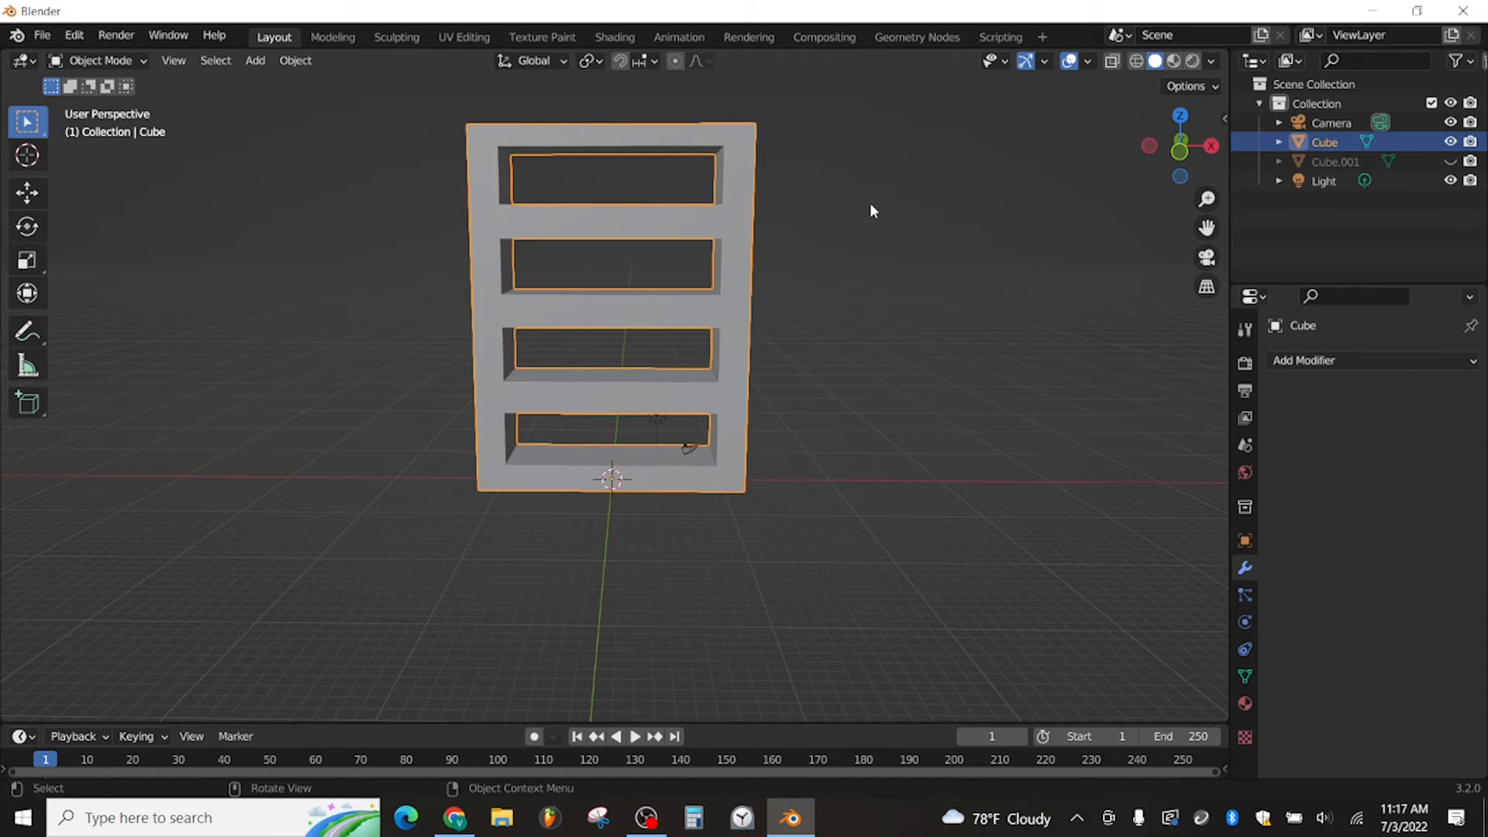
pyautogui.moveTo(870, 254)
pyautogui.mouseDown(button='middle')
pyautogui.moveTo(881, 244)
pyautogui.moveTo(843, 245)
pyautogui.mouseUp(button='middle')
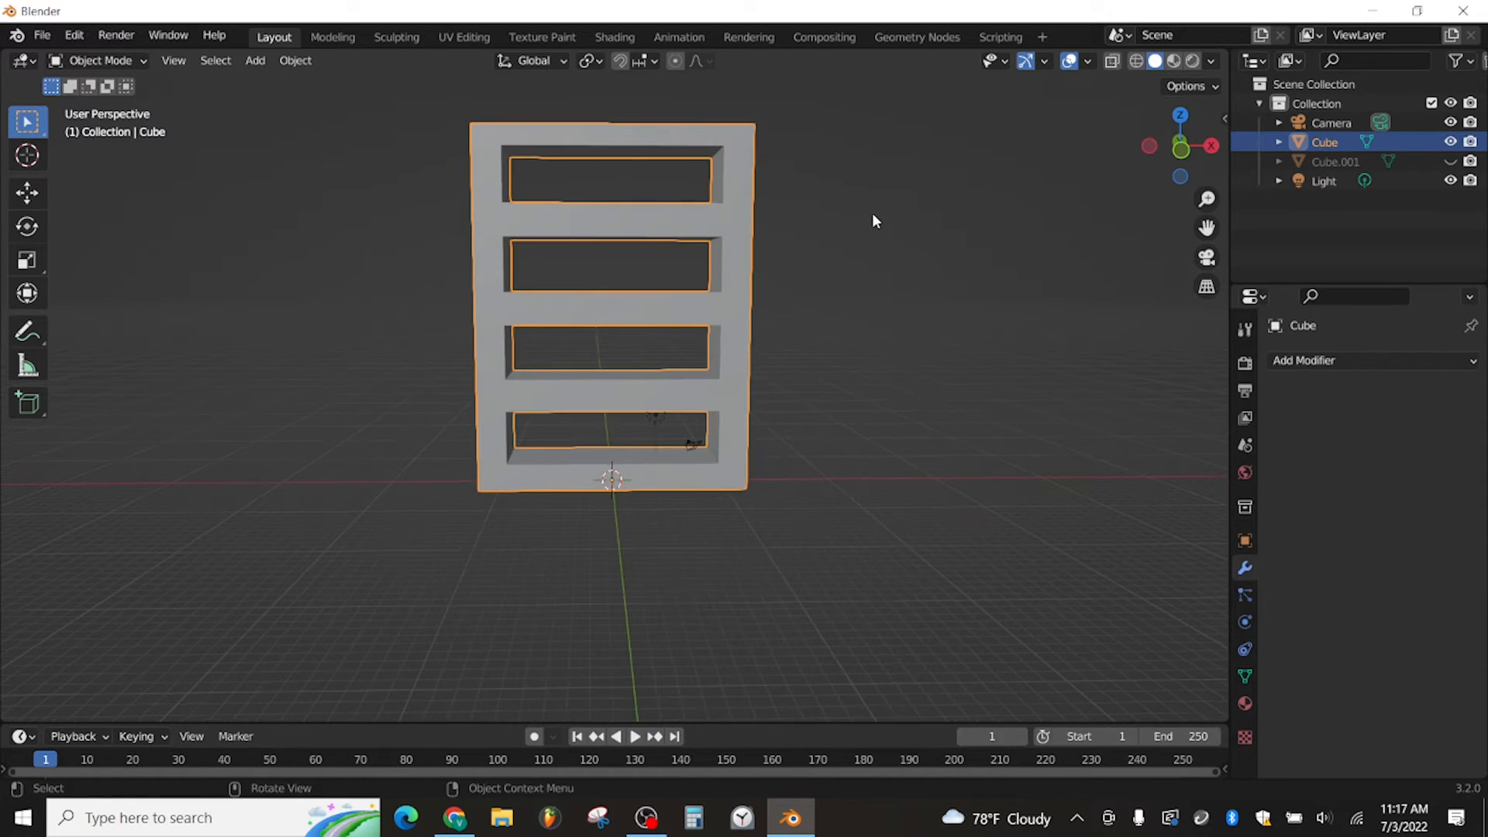
pyautogui.press('s')
pyautogui.press('z')
pyautogui.click(887, 90)
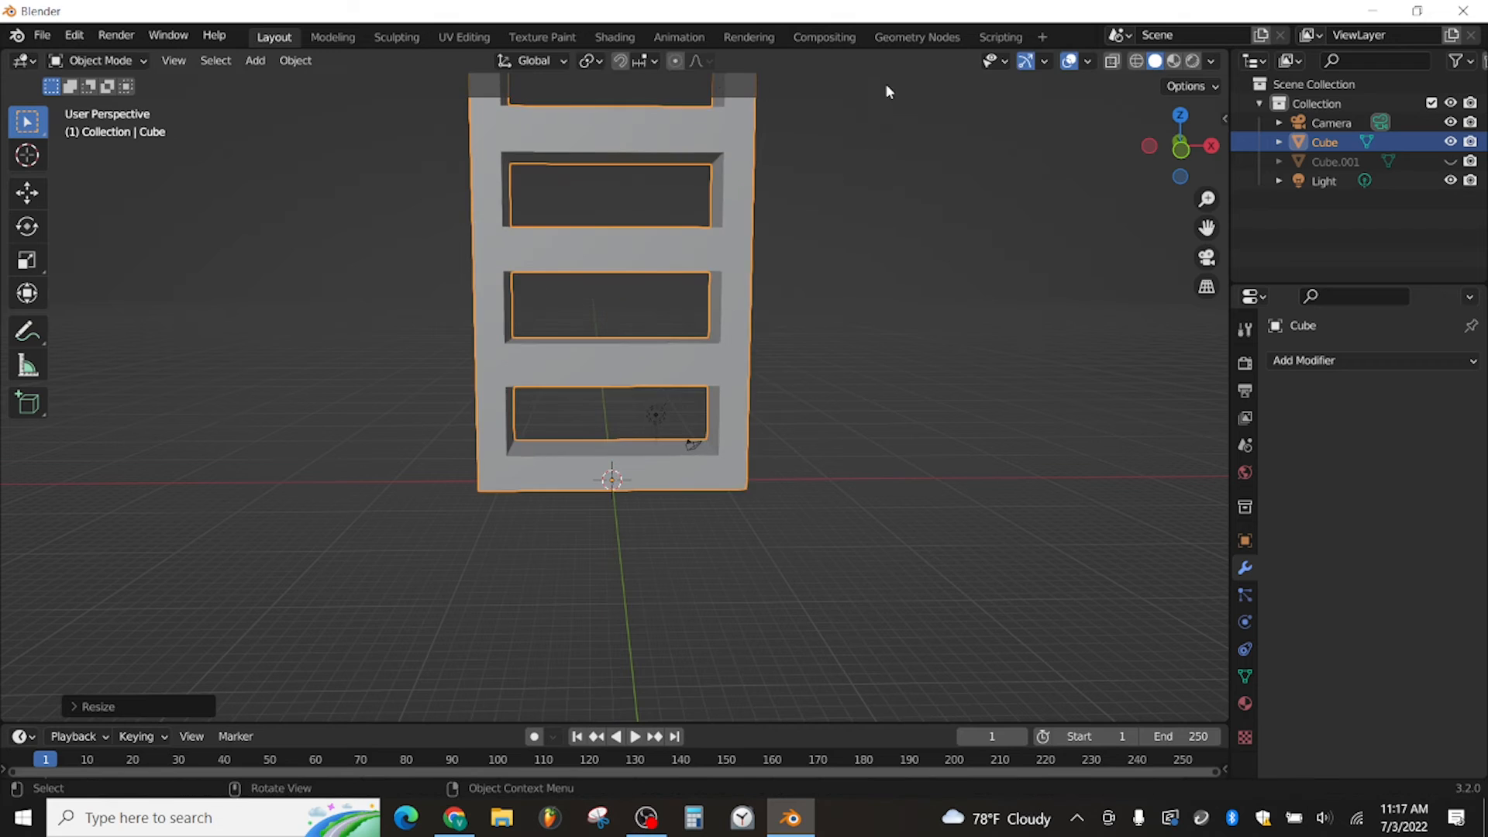
pyautogui.press('s')
pyautogui.click(881, 290)
# Widen the shelf slightly along X
pyautogui.press('s')
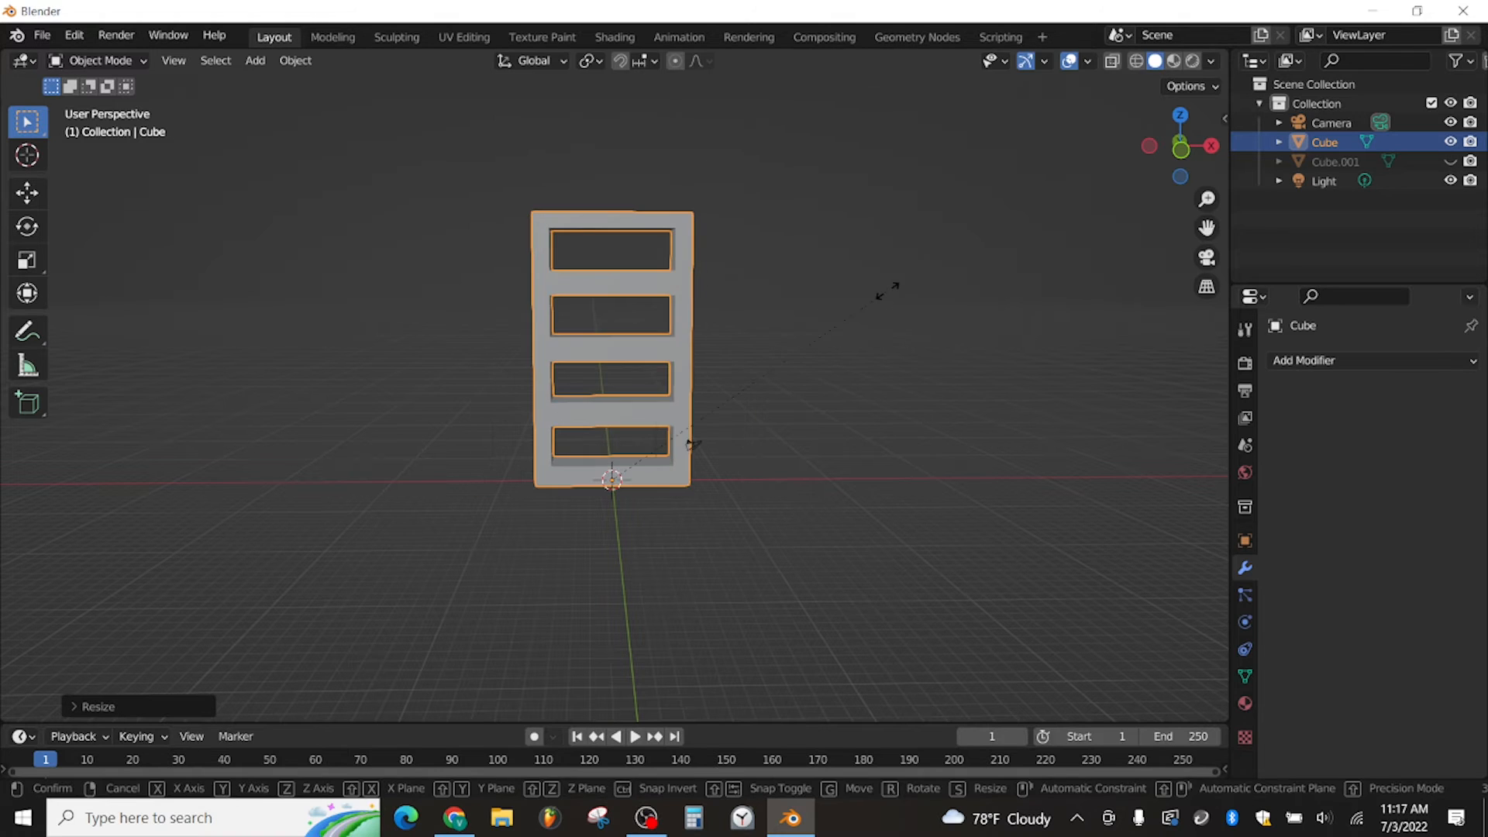
pyautogui.press('x')
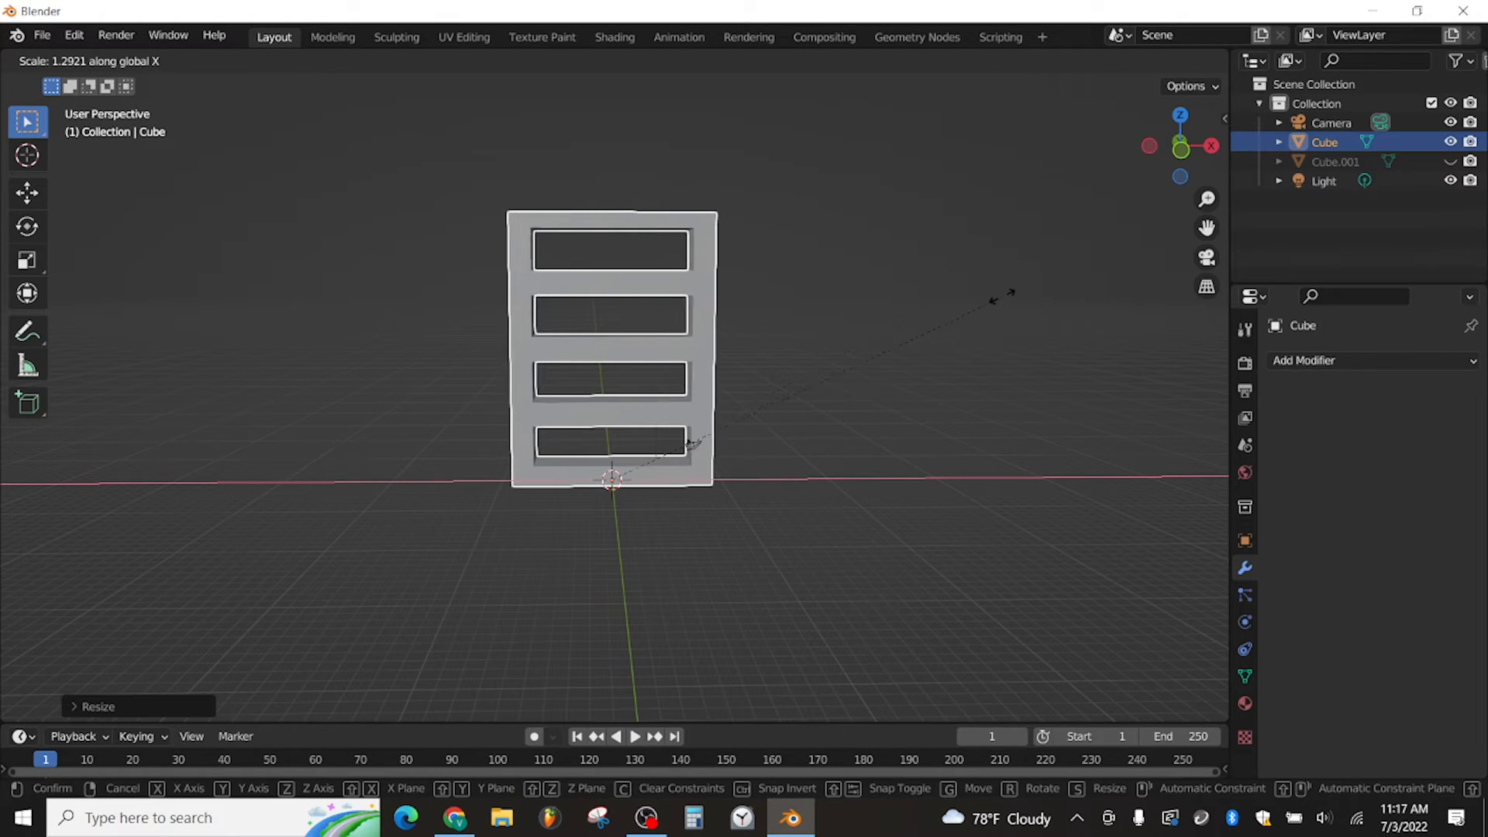
pyautogui.click(954, 292)
# Add a Bevel modifier to the shelf and set its segments to 3
pyautogui.moveTo(716, 281)
pyautogui.mouseDown(button='middle')
pyautogui.moveTo(870, 342)
pyautogui.moveTo(840, 359)
pyautogui.moveTo(726, 305)
pyautogui.moveTo(714, 276)
pyautogui.mouseUp(button='middle')
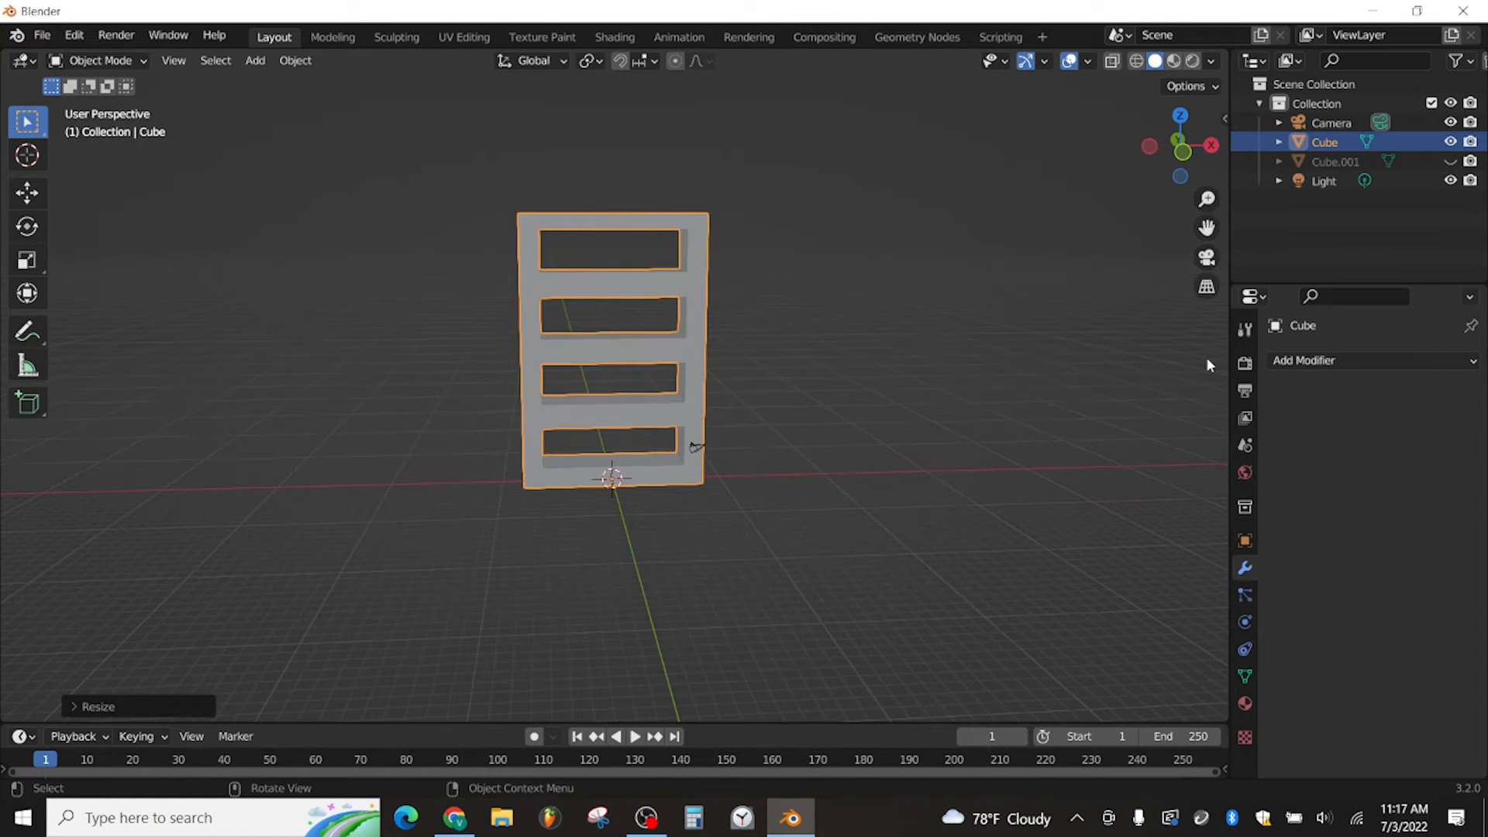
pyautogui.click(1315, 361)
pyautogui.click(1081, 431)
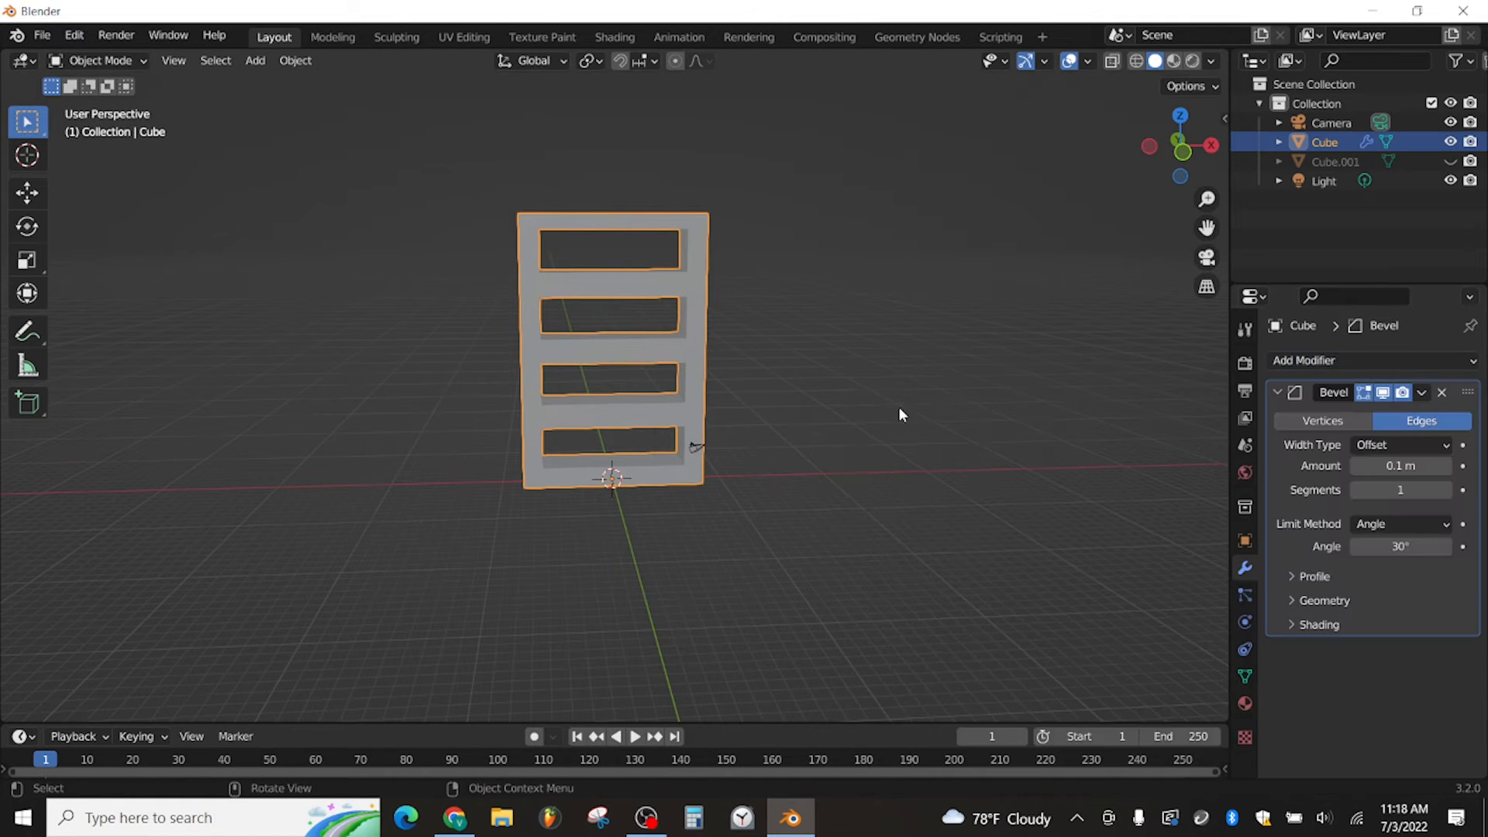
pyautogui.scroll(2, 759, 342)
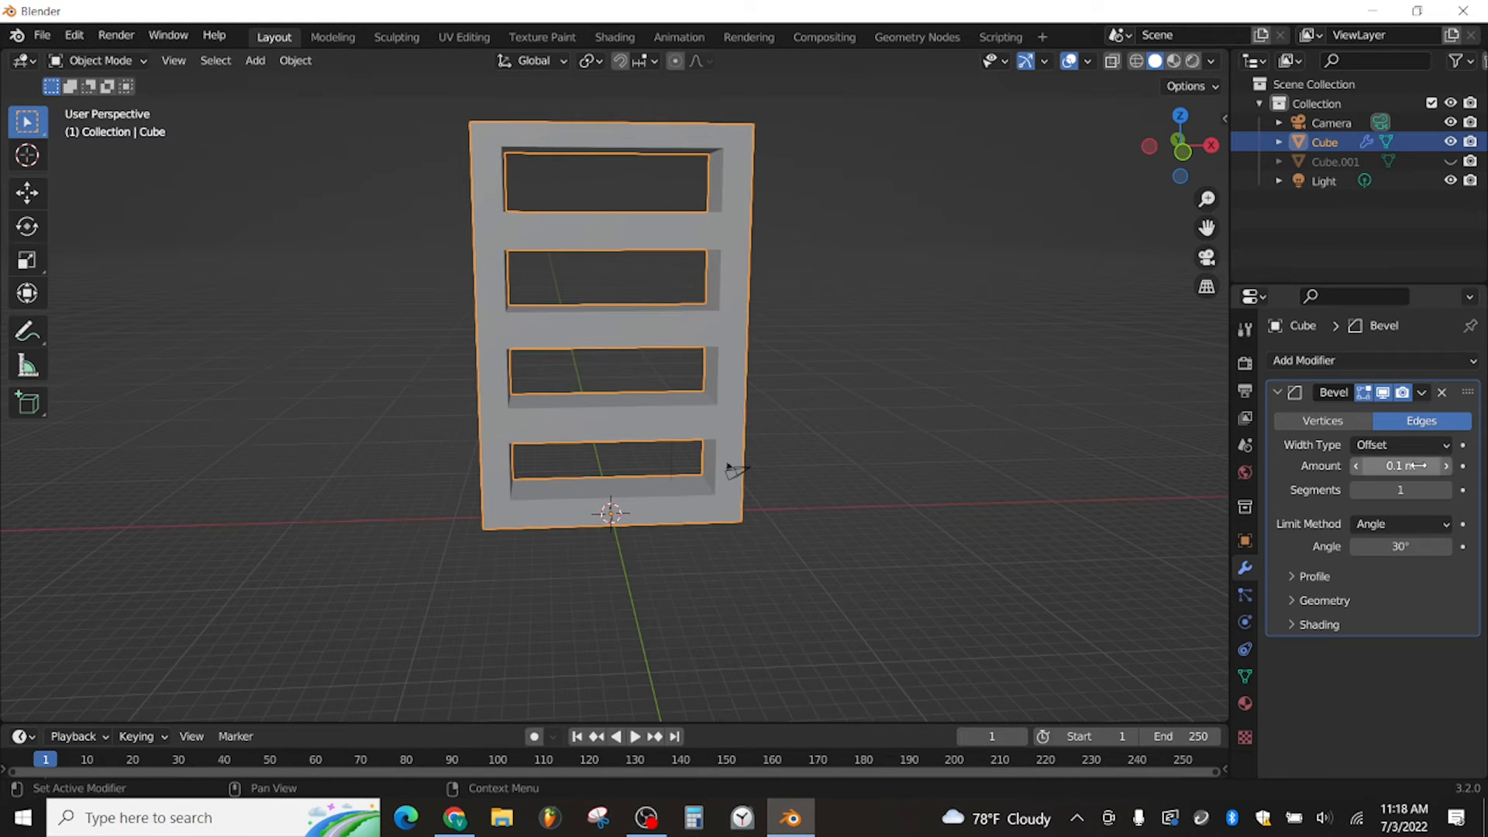
pyautogui.click(1446, 491)
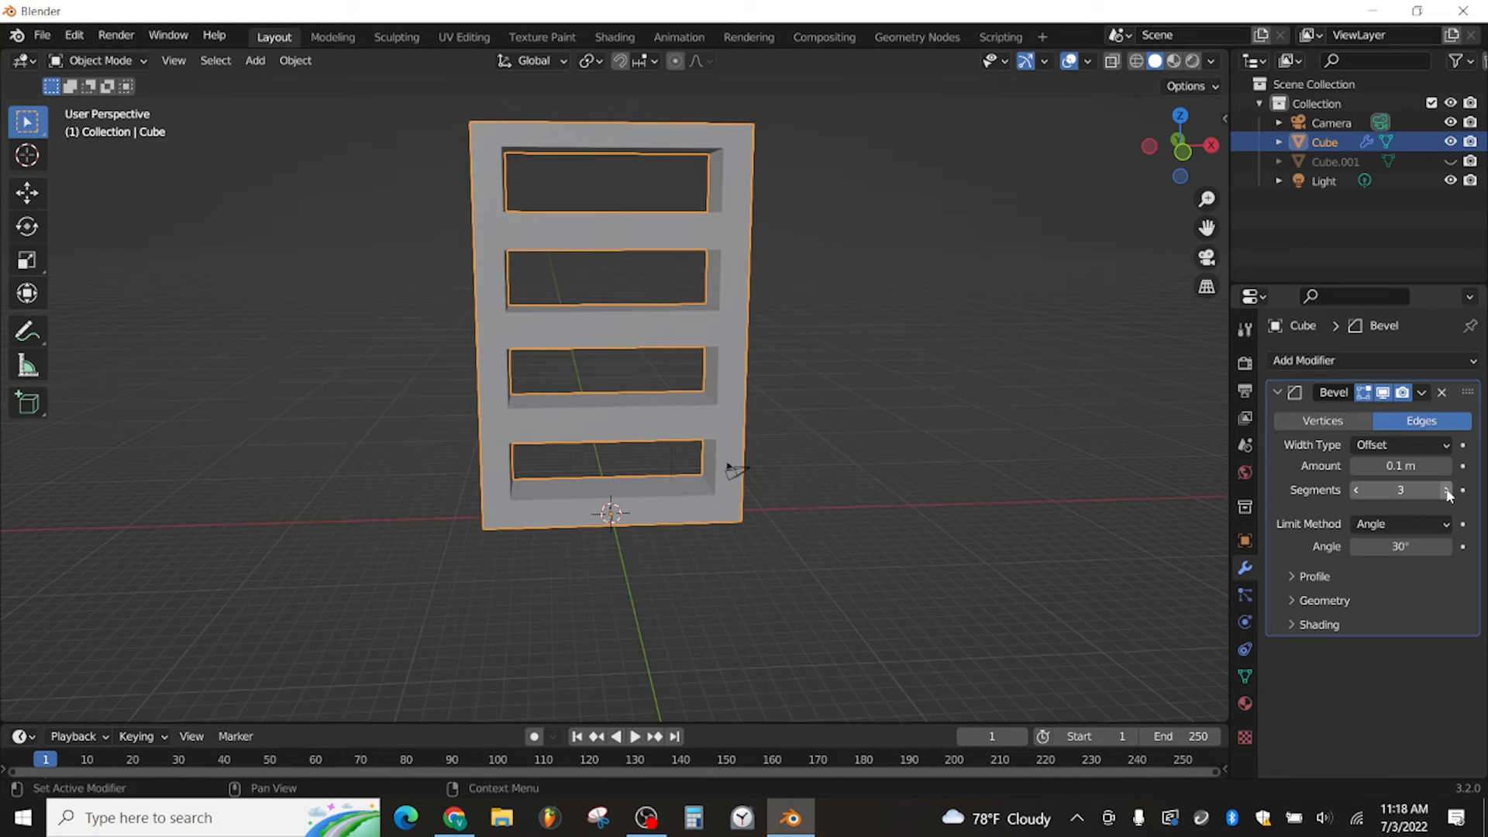
pyautogui.moveTo(747, 276); pyautogui.dragTo(664, 269, button='middle')
pyautogui.scroll(-1, 658, 264)
pyautogui.scroll(4, 644, 253)
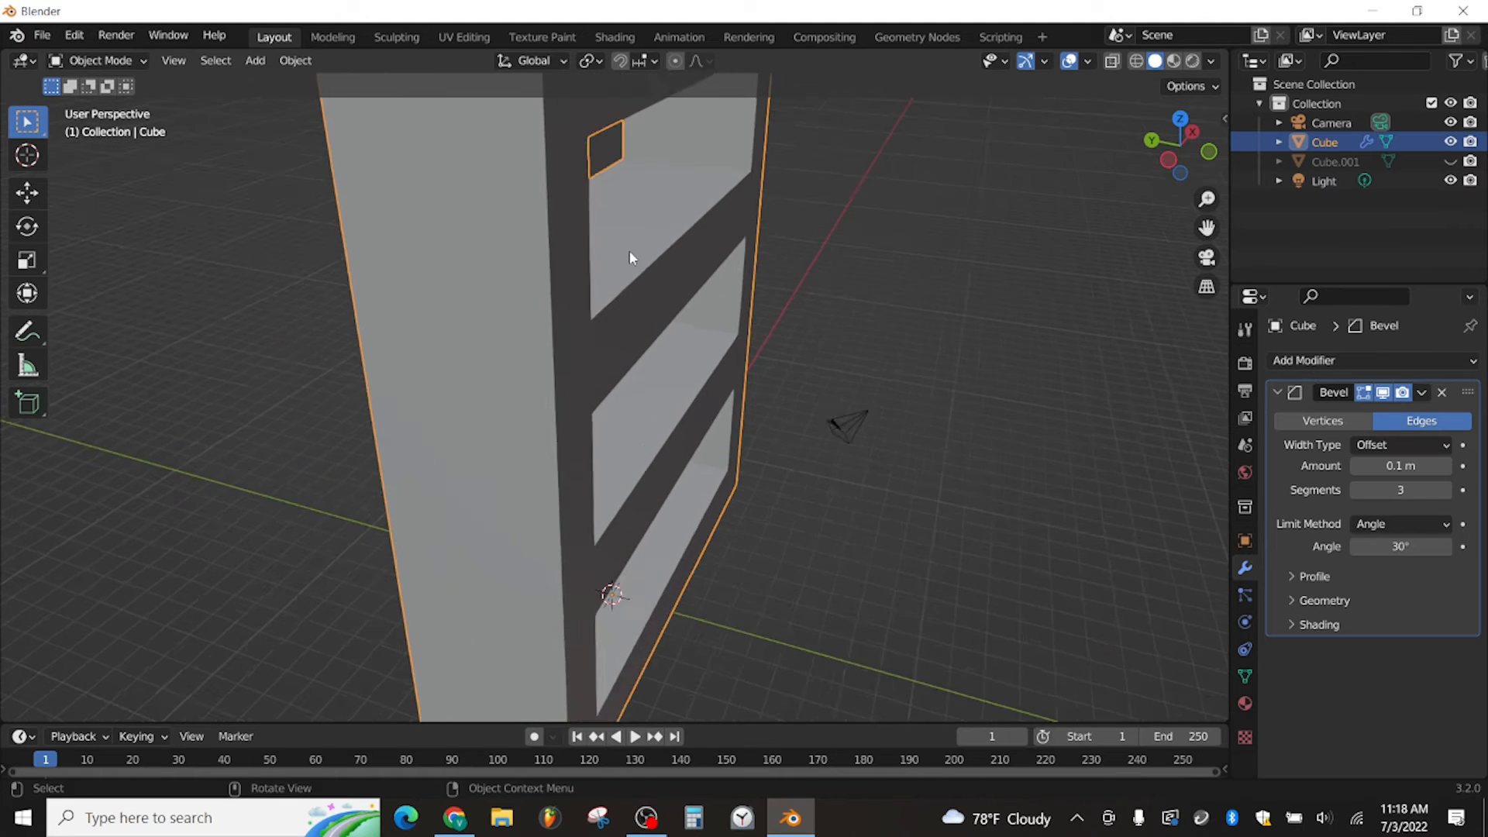
# Try a Subdivision Surface modifier on the beveled shelf, and undo it
pyautogui.click(1365, 360)
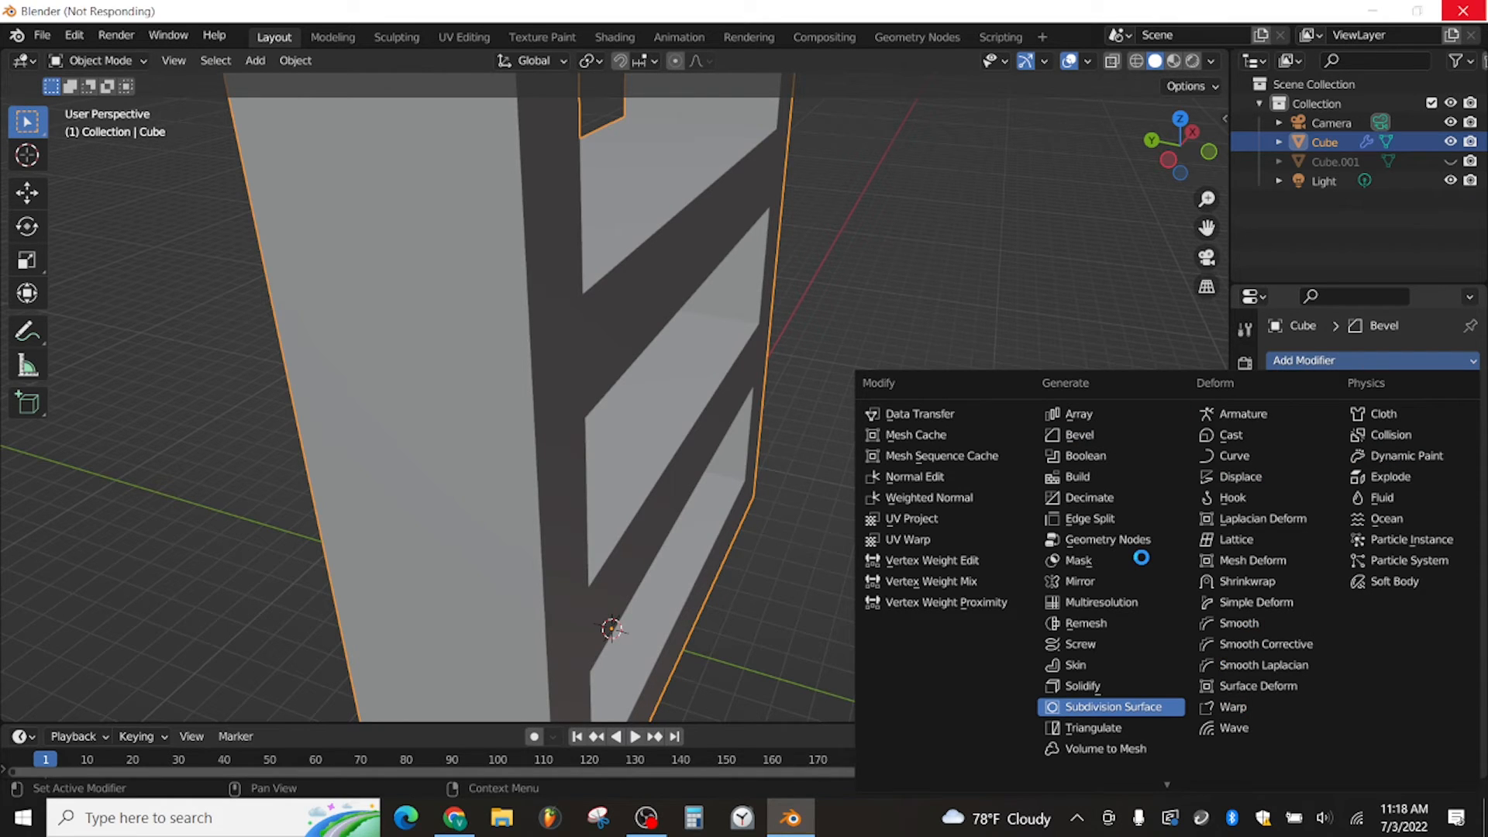
pyautogui.moveTo(1036, 532); pyautogui.dragTo(741, 341, button='middle')
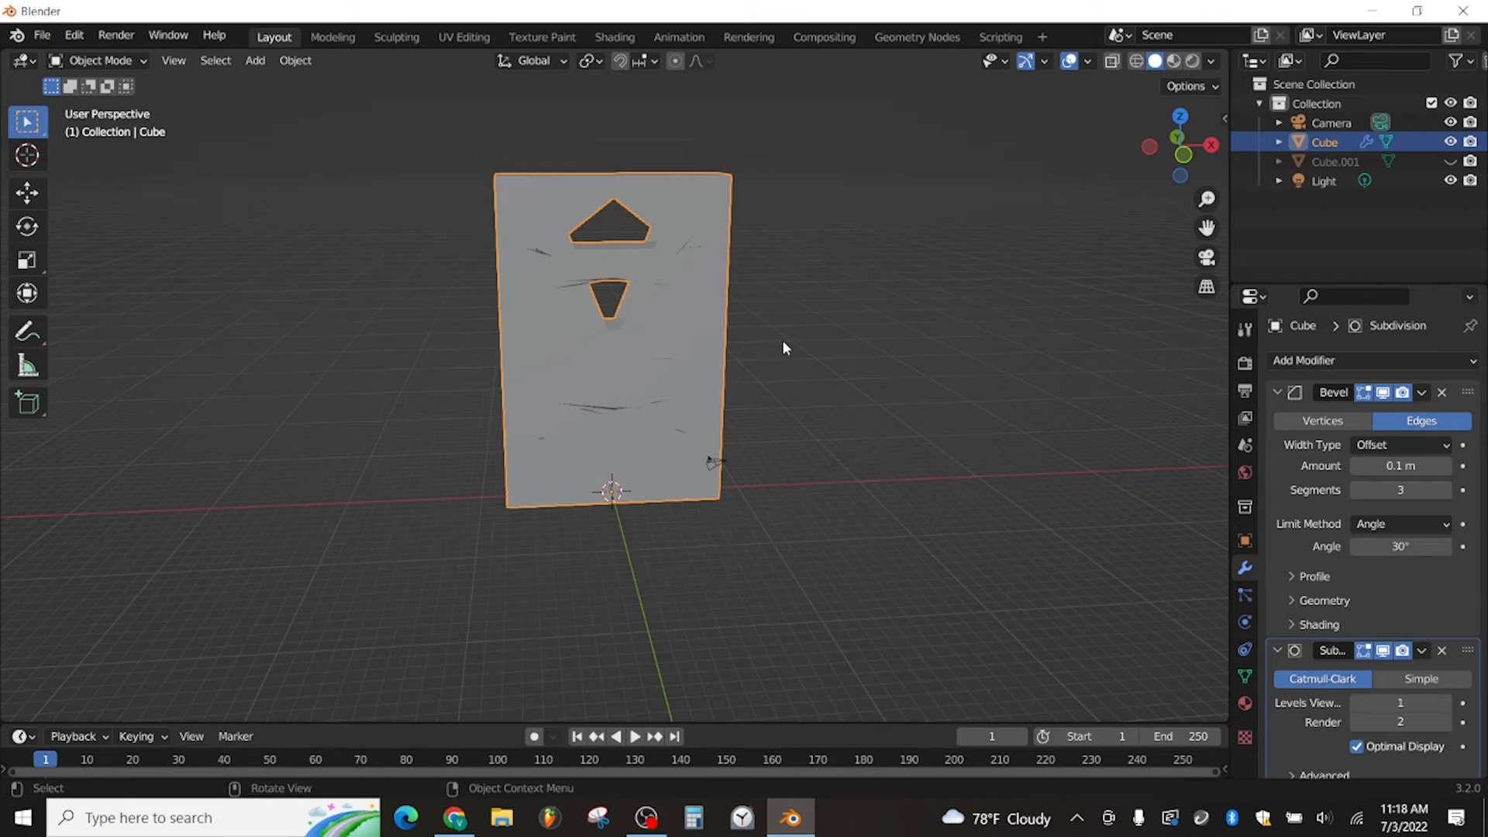
pyautogui.hotkey('ctrl', 'z')
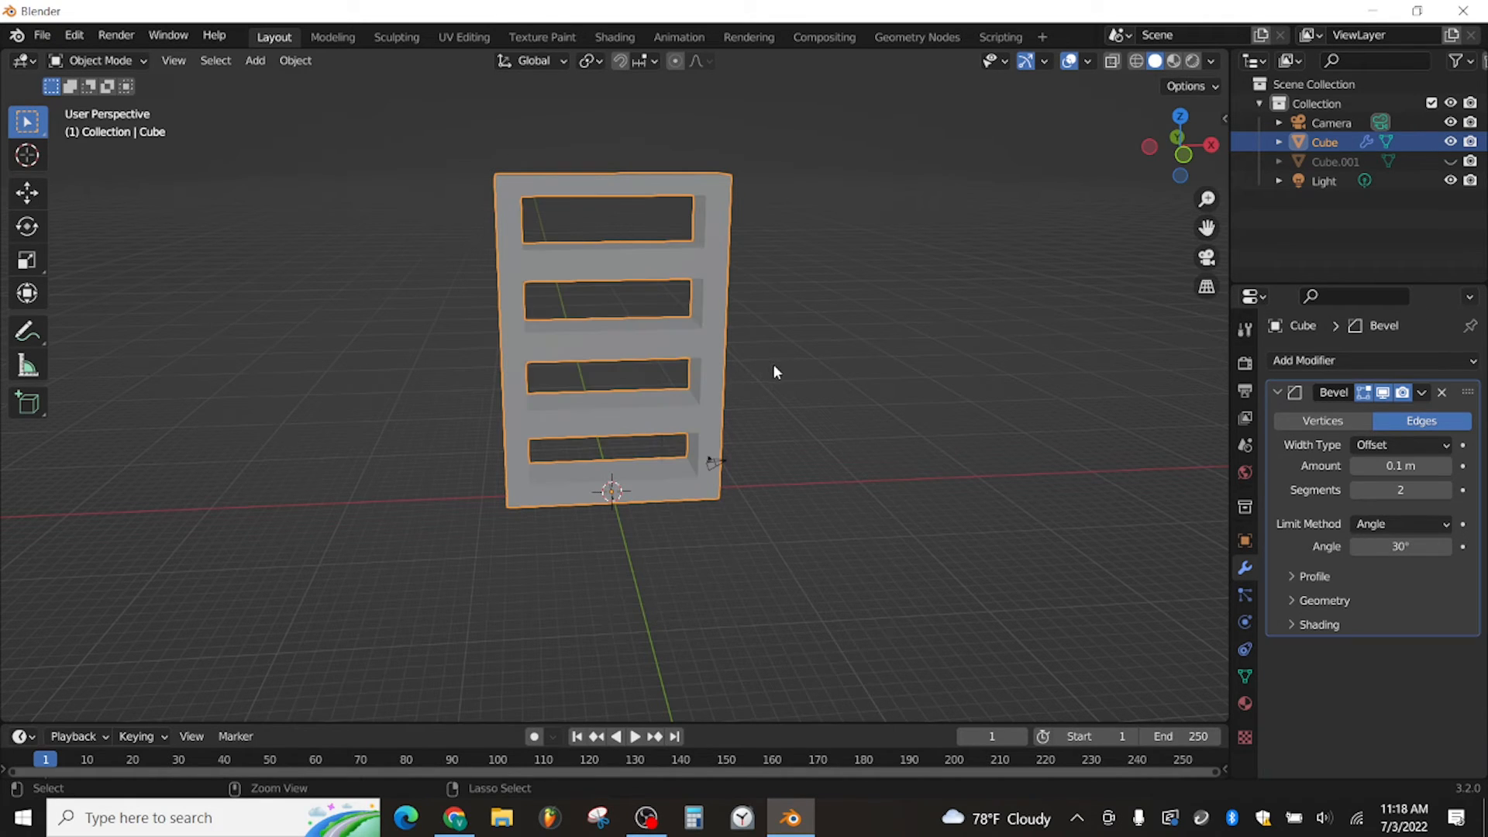
# Undo the shelf's bevel, scaling and Boolean cut, back to the Boolean modifier without a chosen object
pyautogui.hotkey('ctrl', 'z')
pyautogui.hotkey('ctrl', 'z')
pyautogui.hotkey('ctrl', 'z')
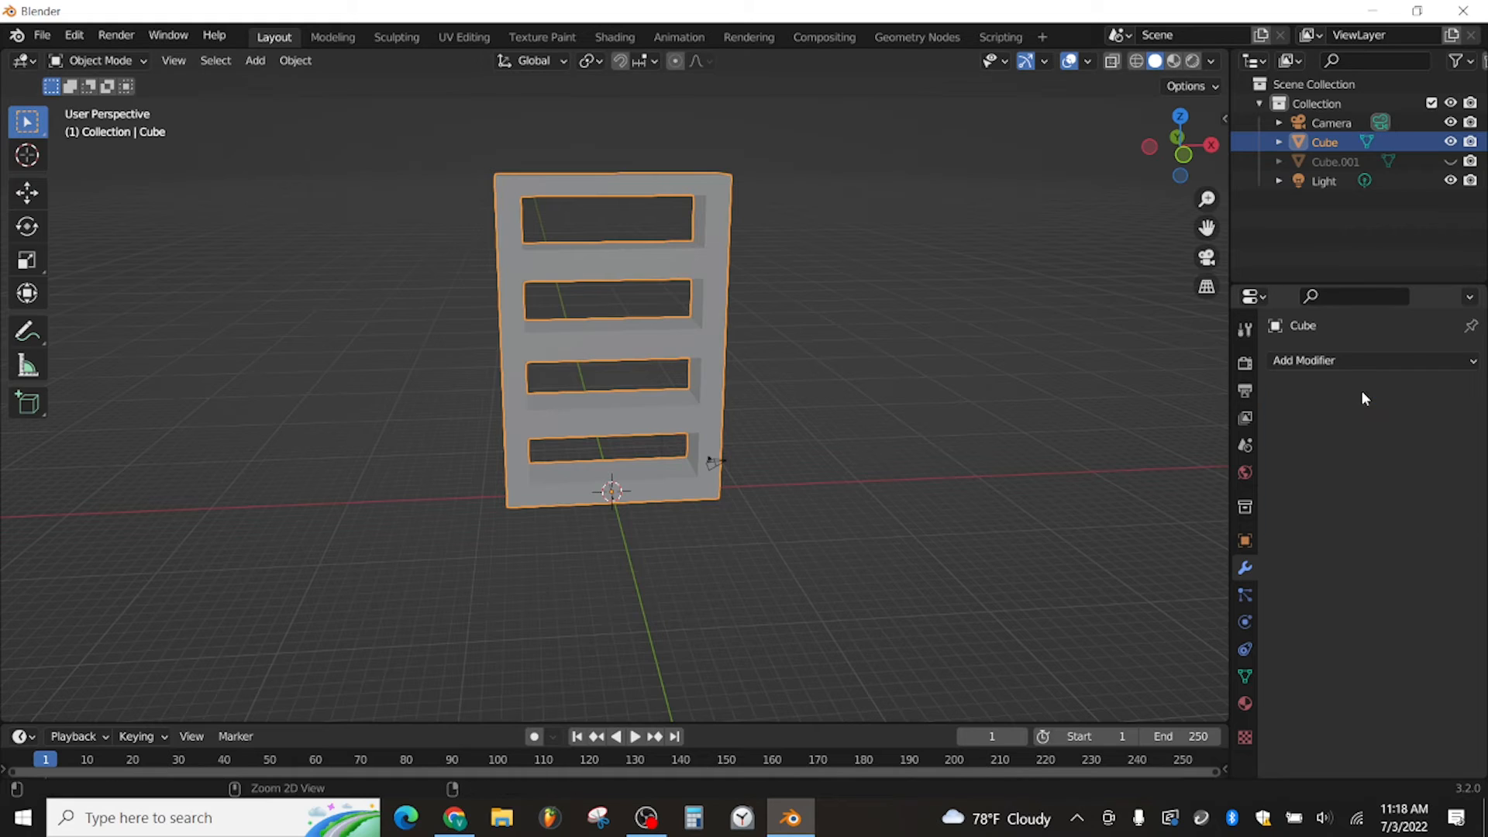
pyautogui.hotkey('ctrl', 'z')
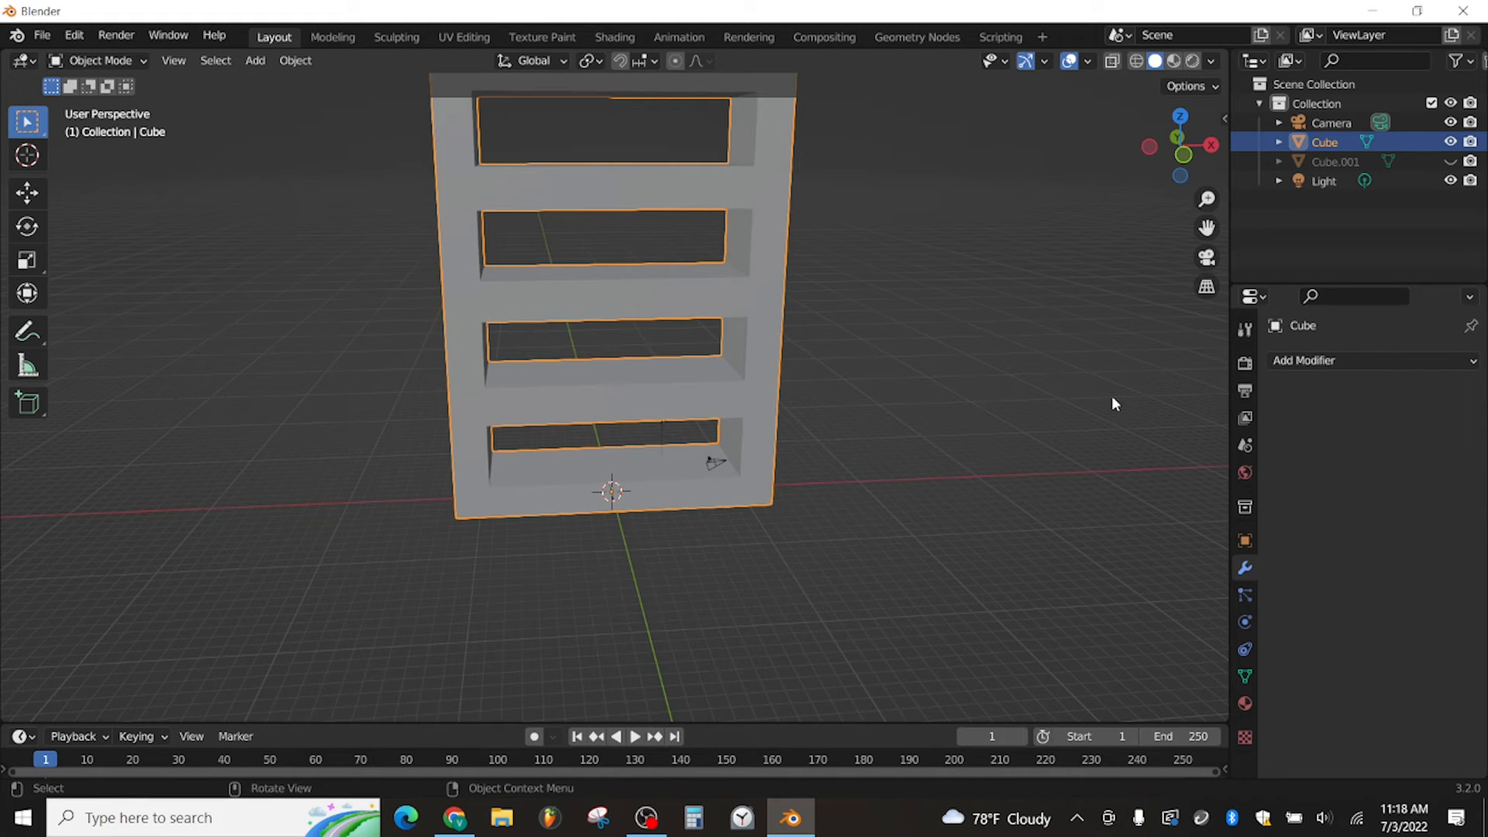
pyautogui.hotkey('ctrl', 'z')
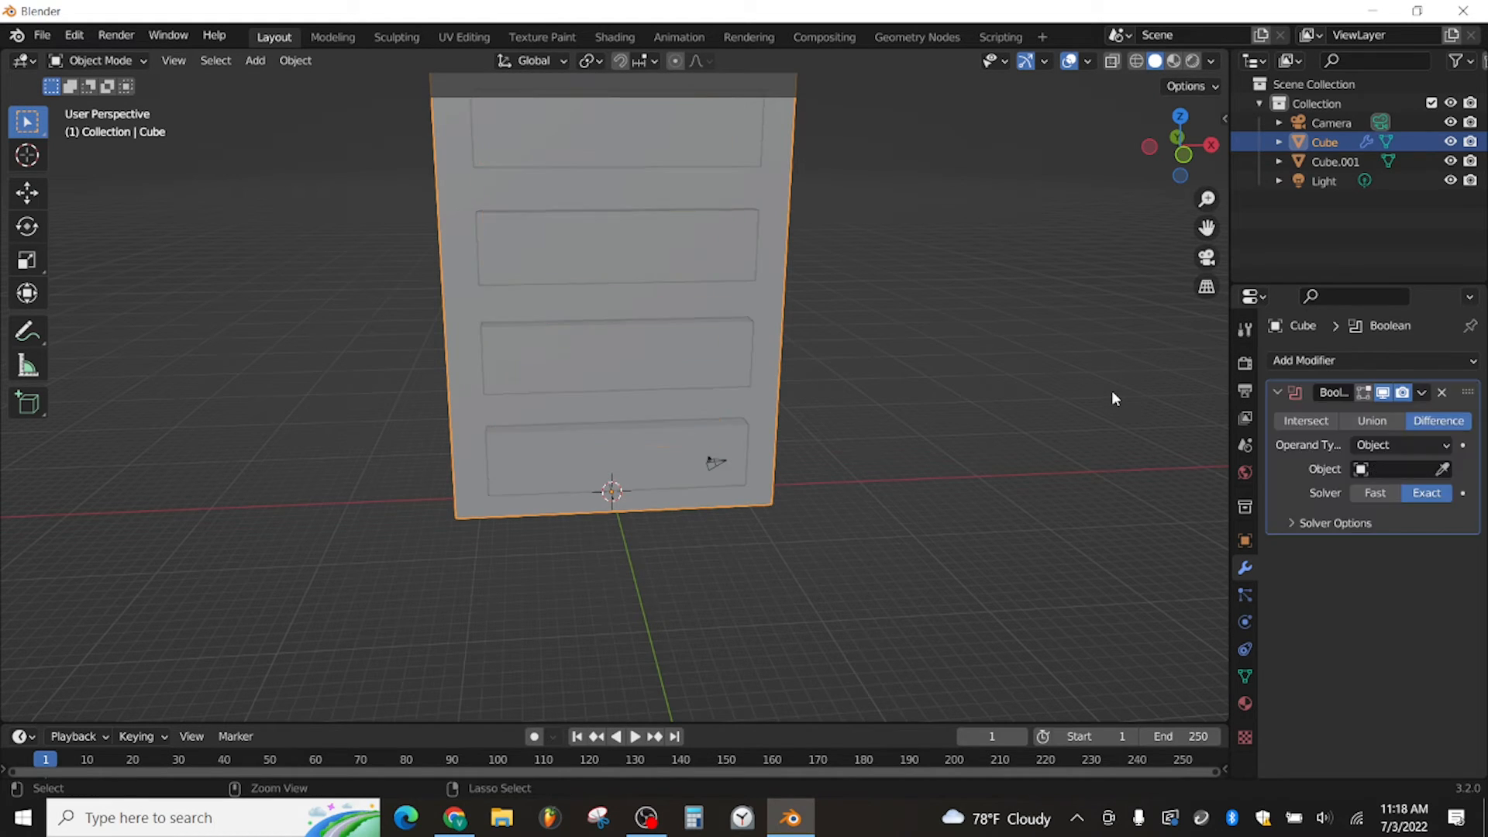
# Set Cube.001 as the Boolean modifier's object and turn off the modifier's viewport display
pyautogui.scroll(-3, 894, 331)
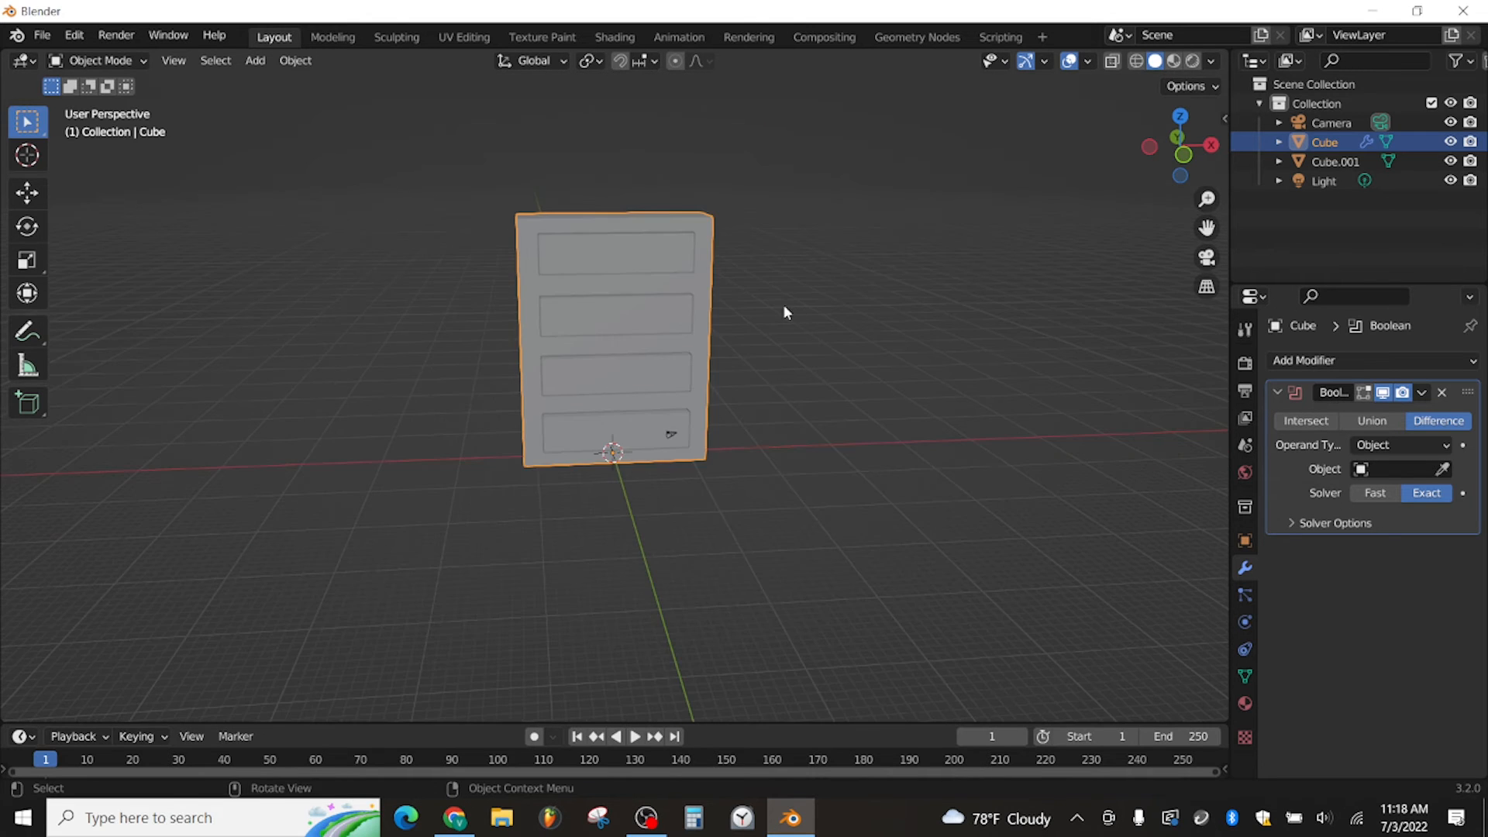
pyautogui.scroll(2, 783, 305)
pyautogui.moveTo(969, 321); pyautogui.dragTo(966, 305, button='middle')
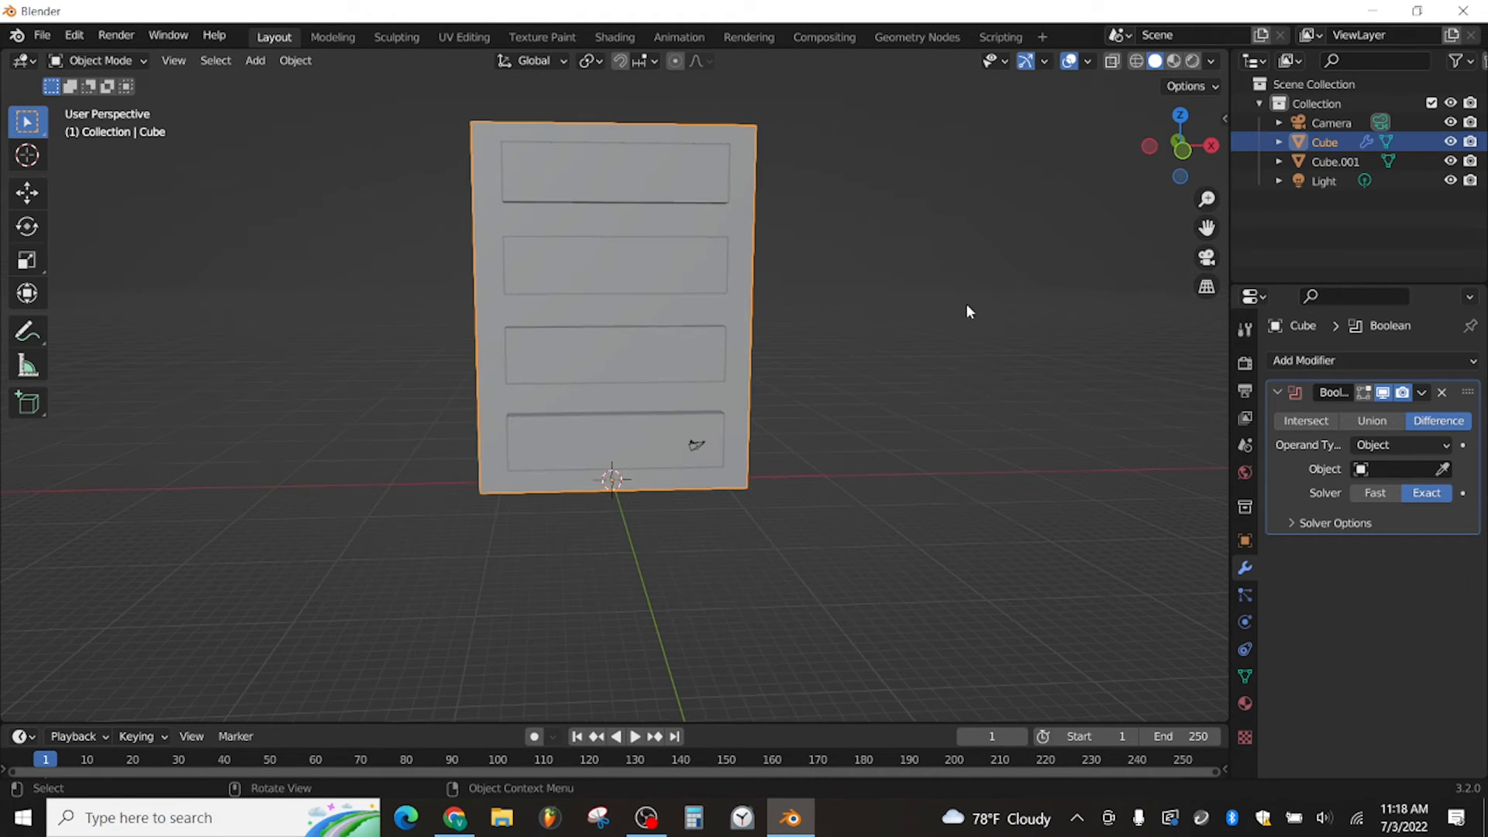
pyautogui.click(1411, 469)
pyautogui.click(1310, 496)
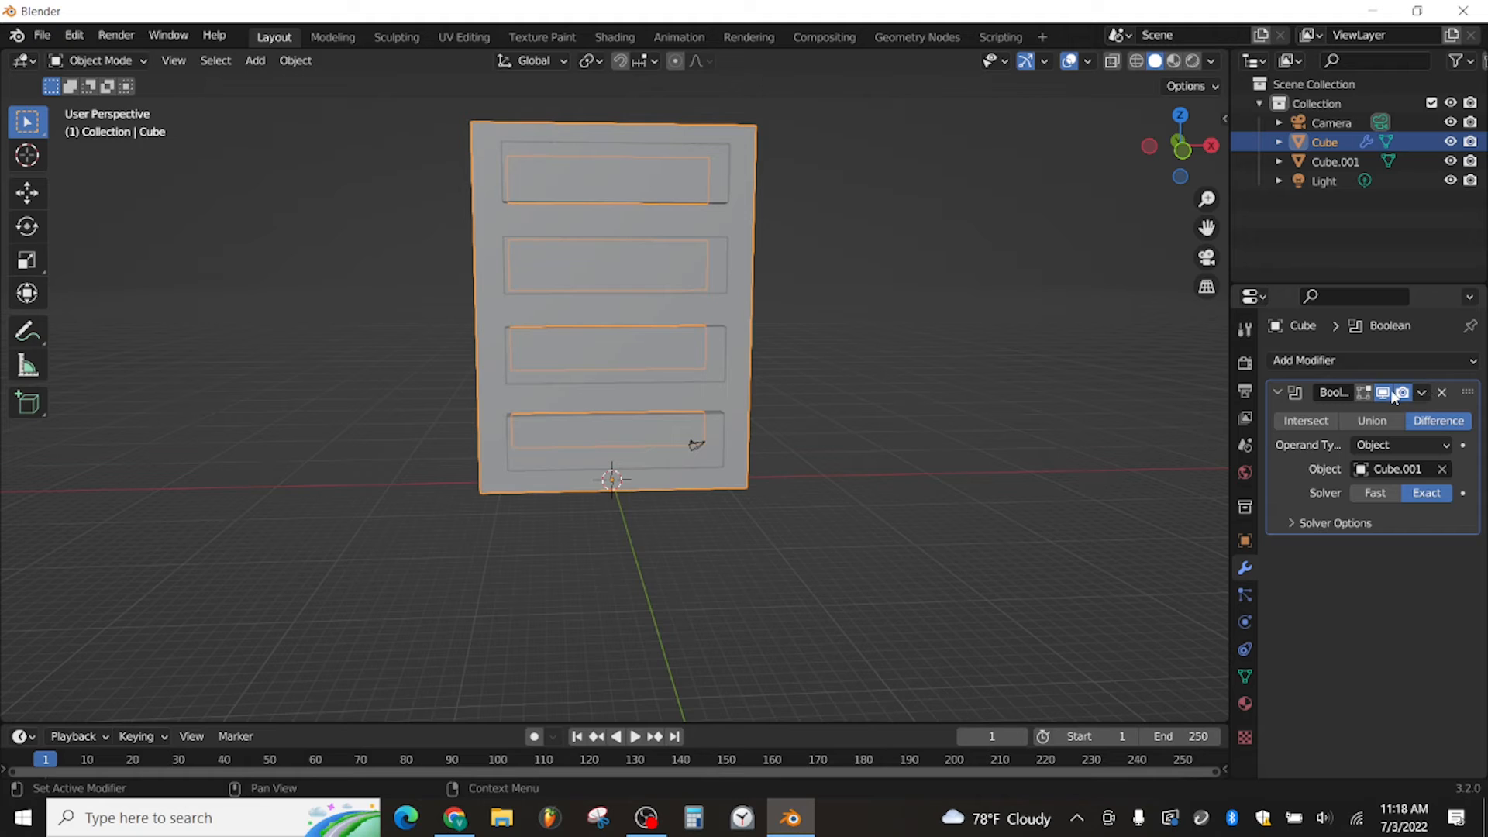
# Add a Subdivision Surface modifier to the tall box and switch it to Simple
pyautogui.click(1325, 361)
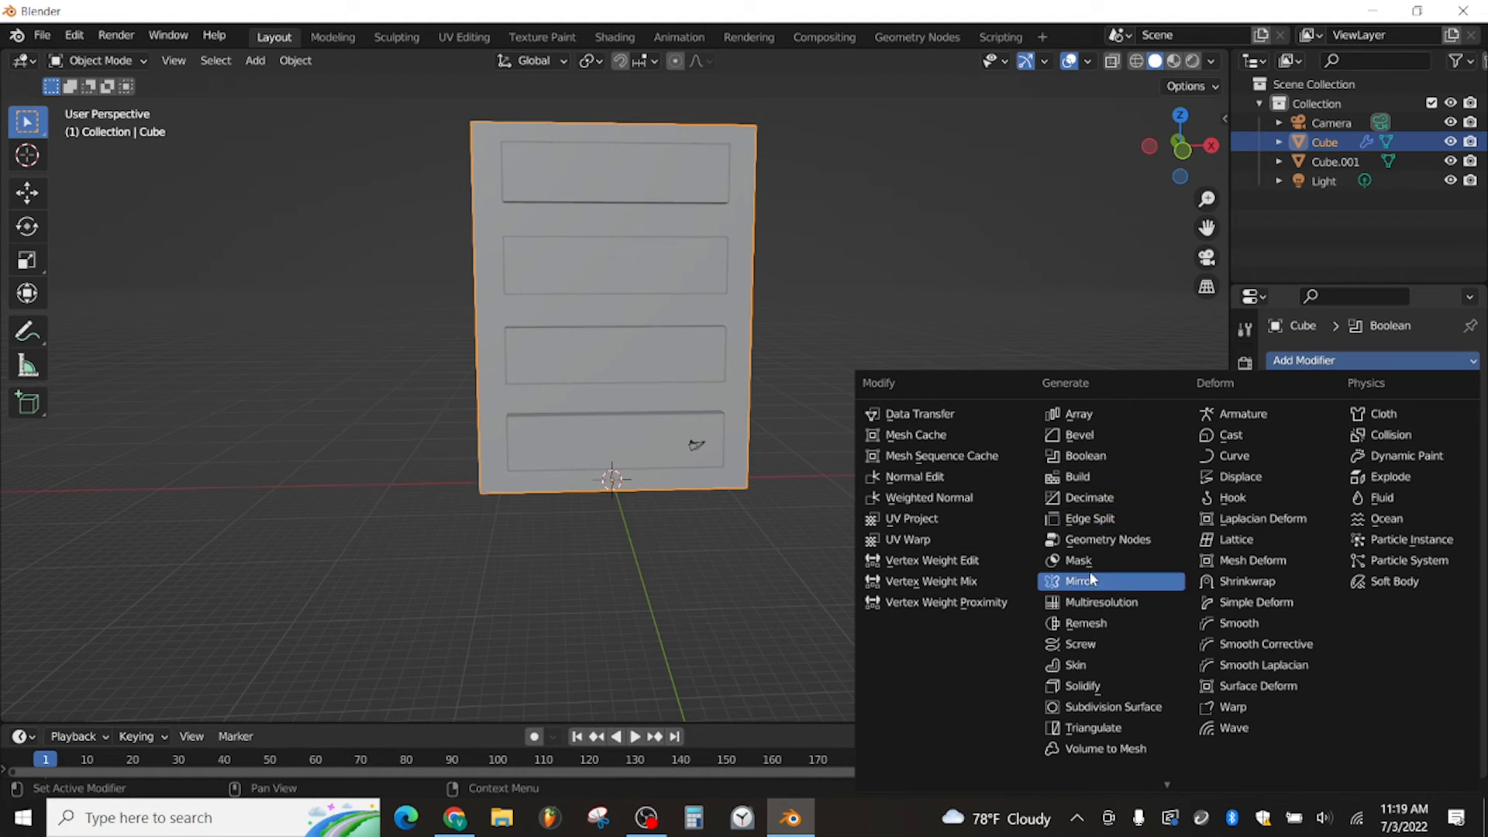
pyautogui.click(1108, 707)
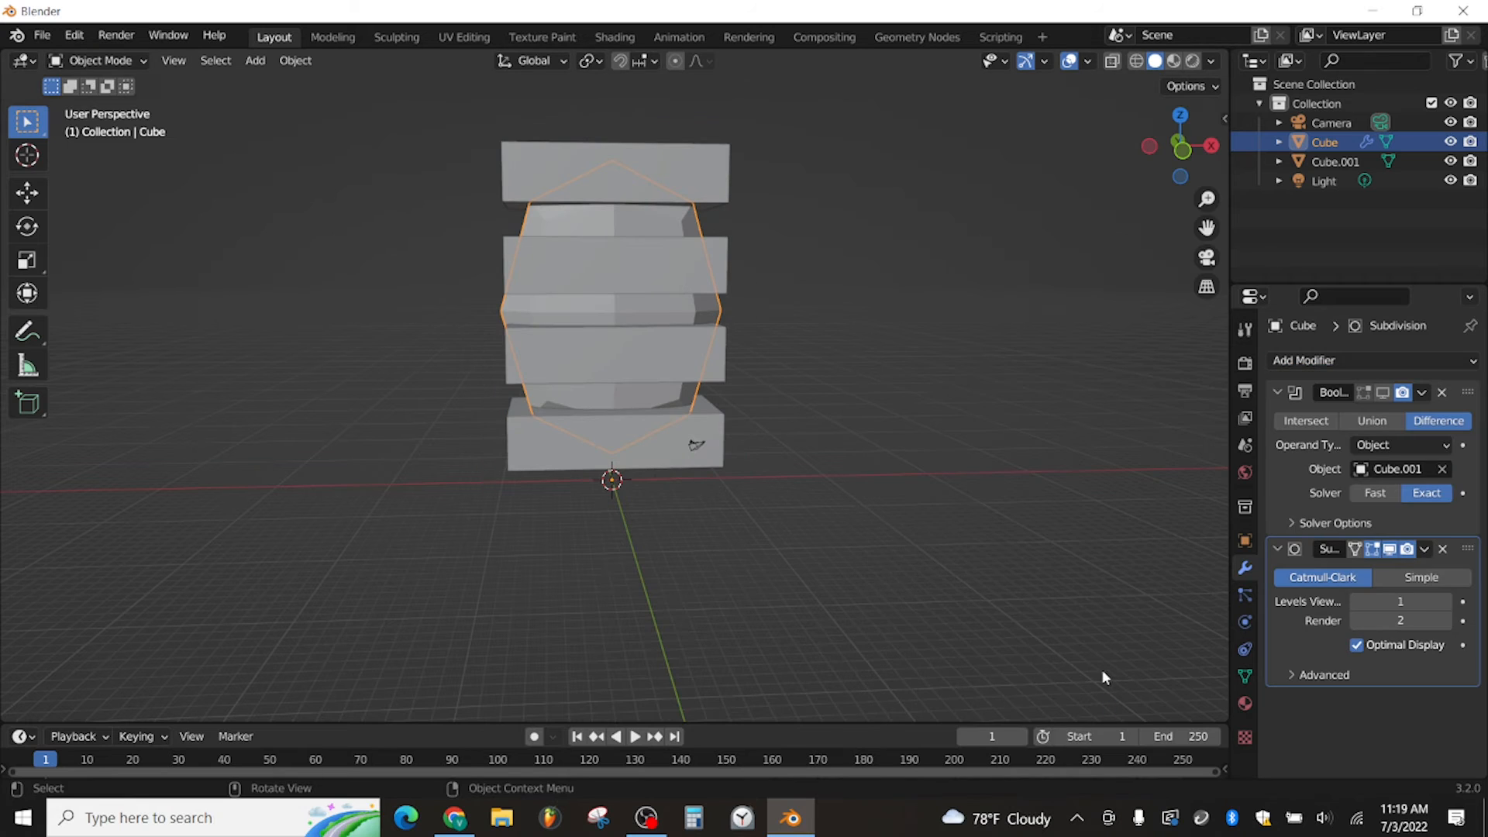
pyautogui.click(1430, 578)
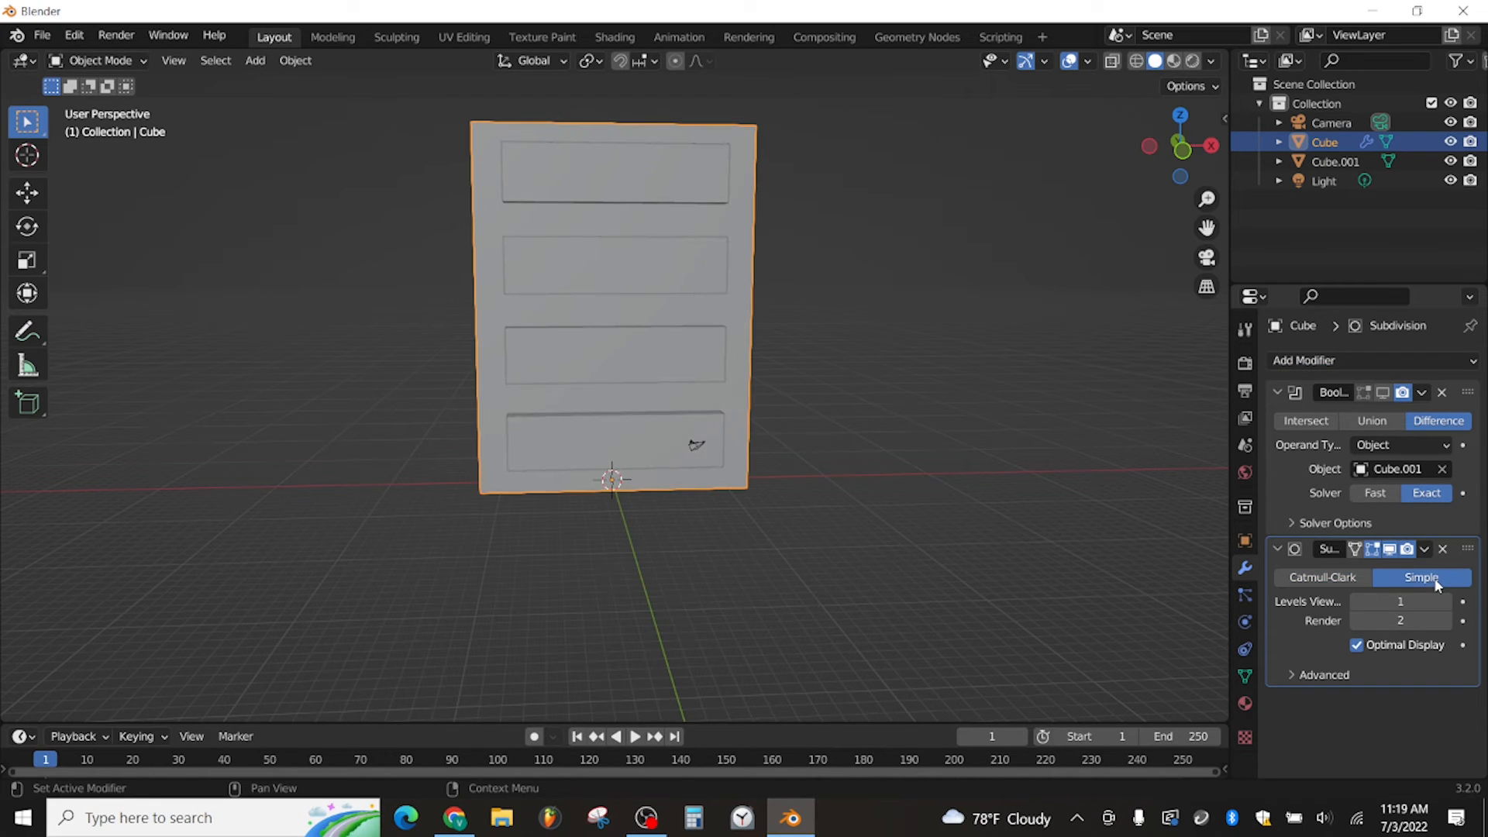
pyautogui.click(1424, 549)
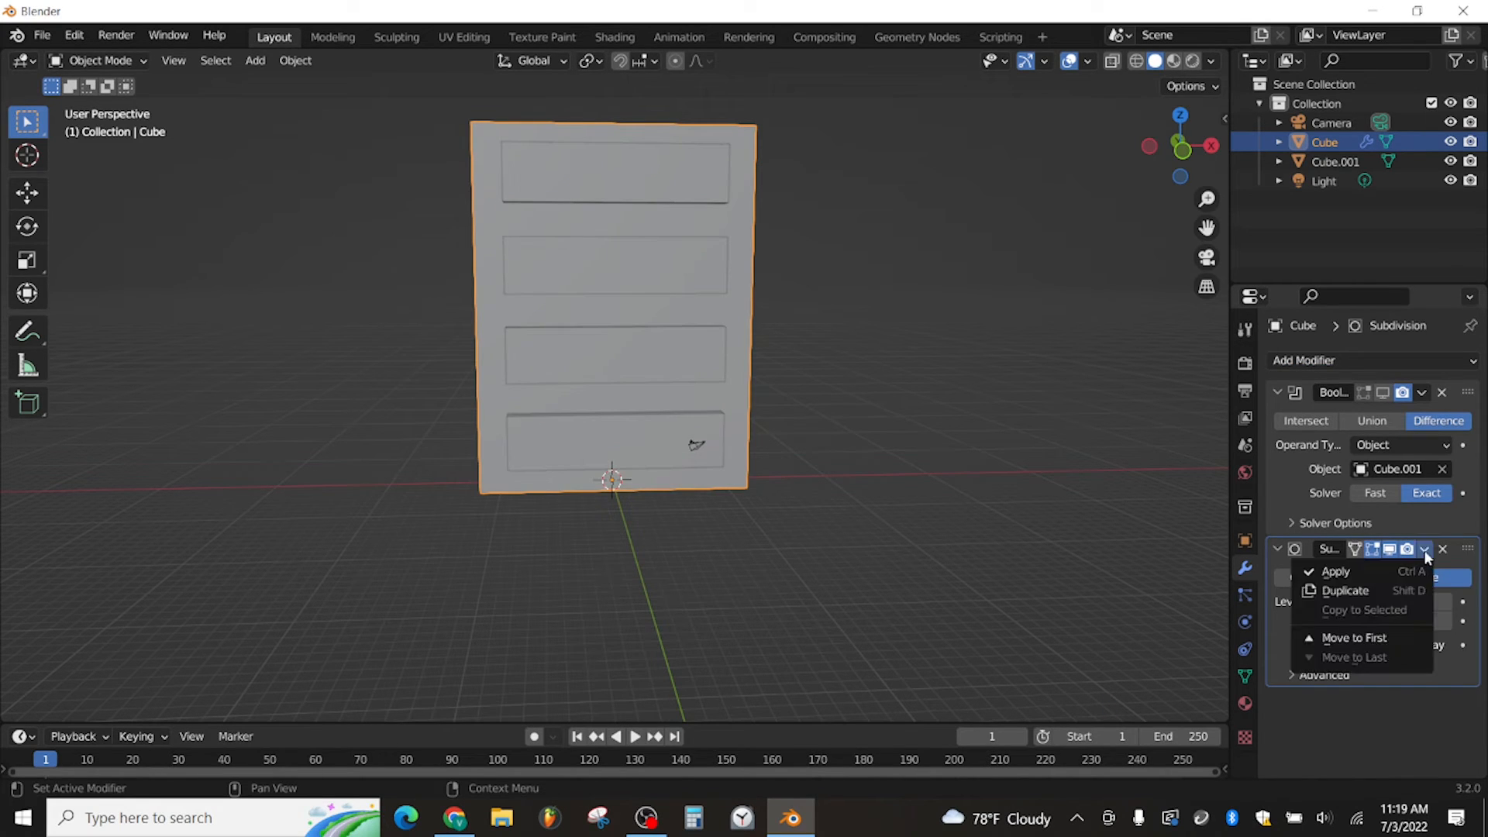
pyautogui.click(1420, 527)
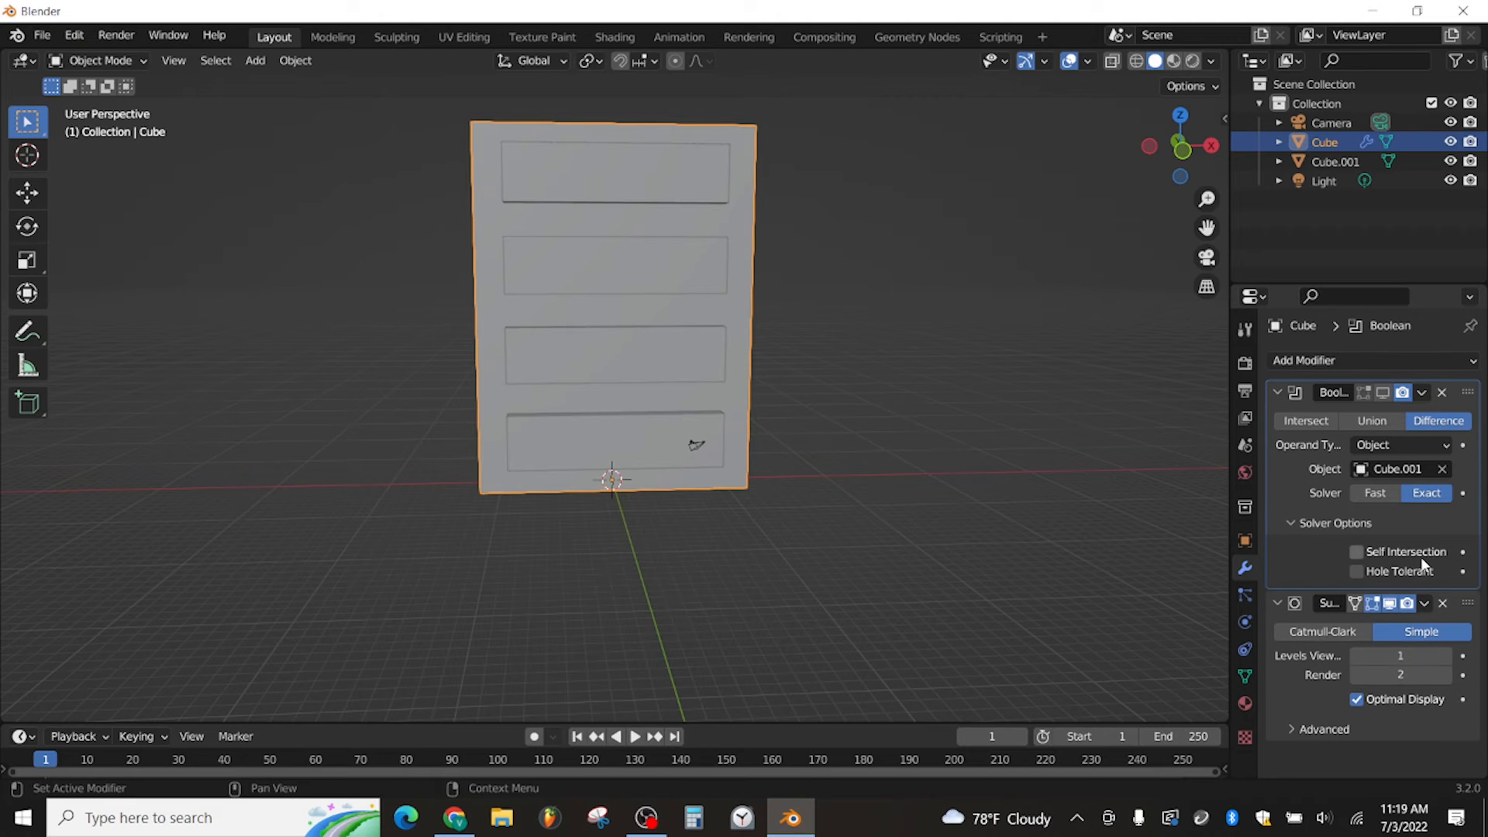
pyautogui.click(1425, 604)
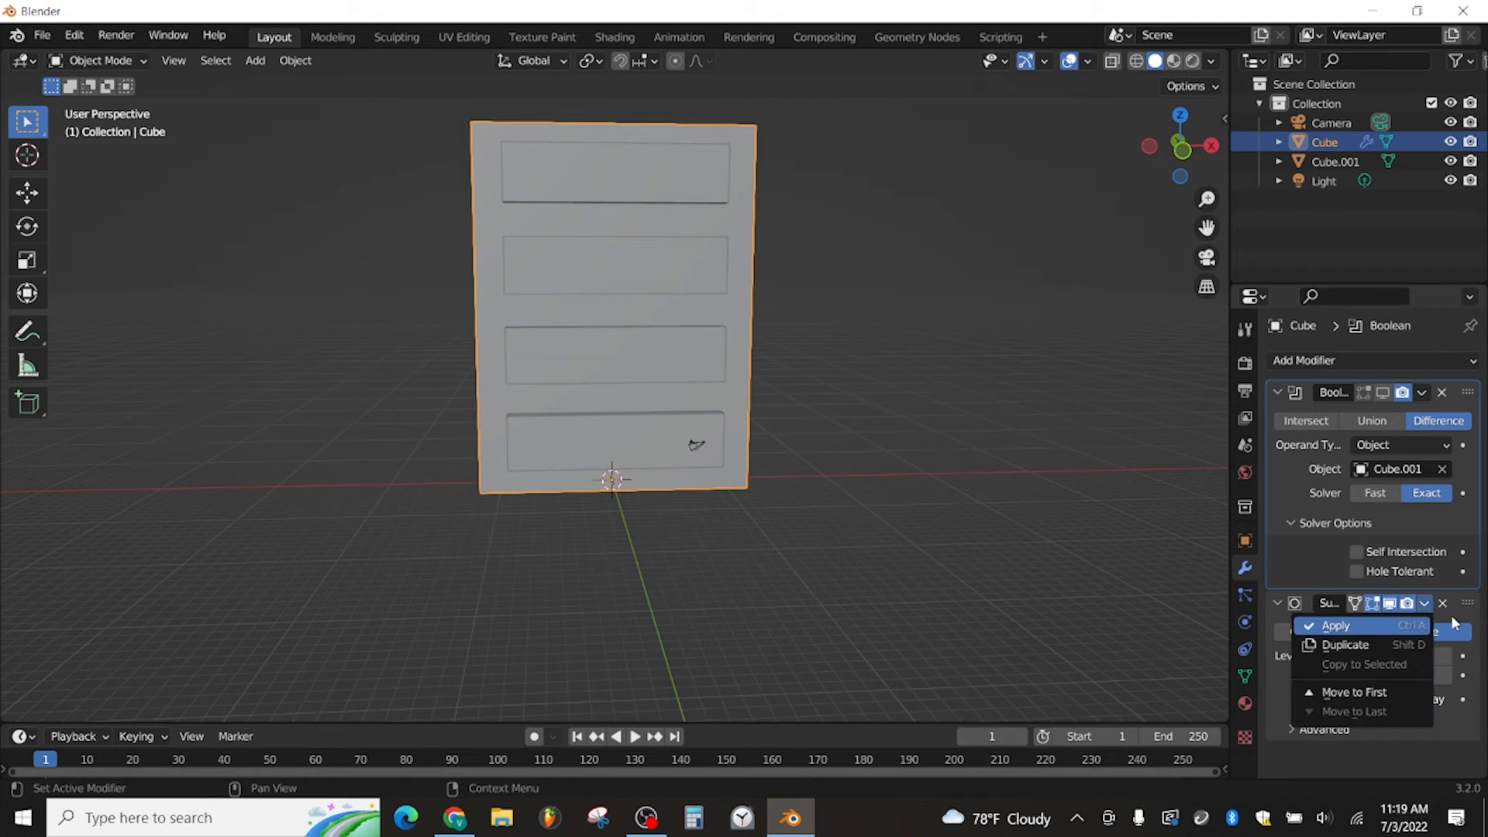
# Set the subdivision's viewport levels to 3 and turn off Optimal Display
pyautogui.click(1447, 657)
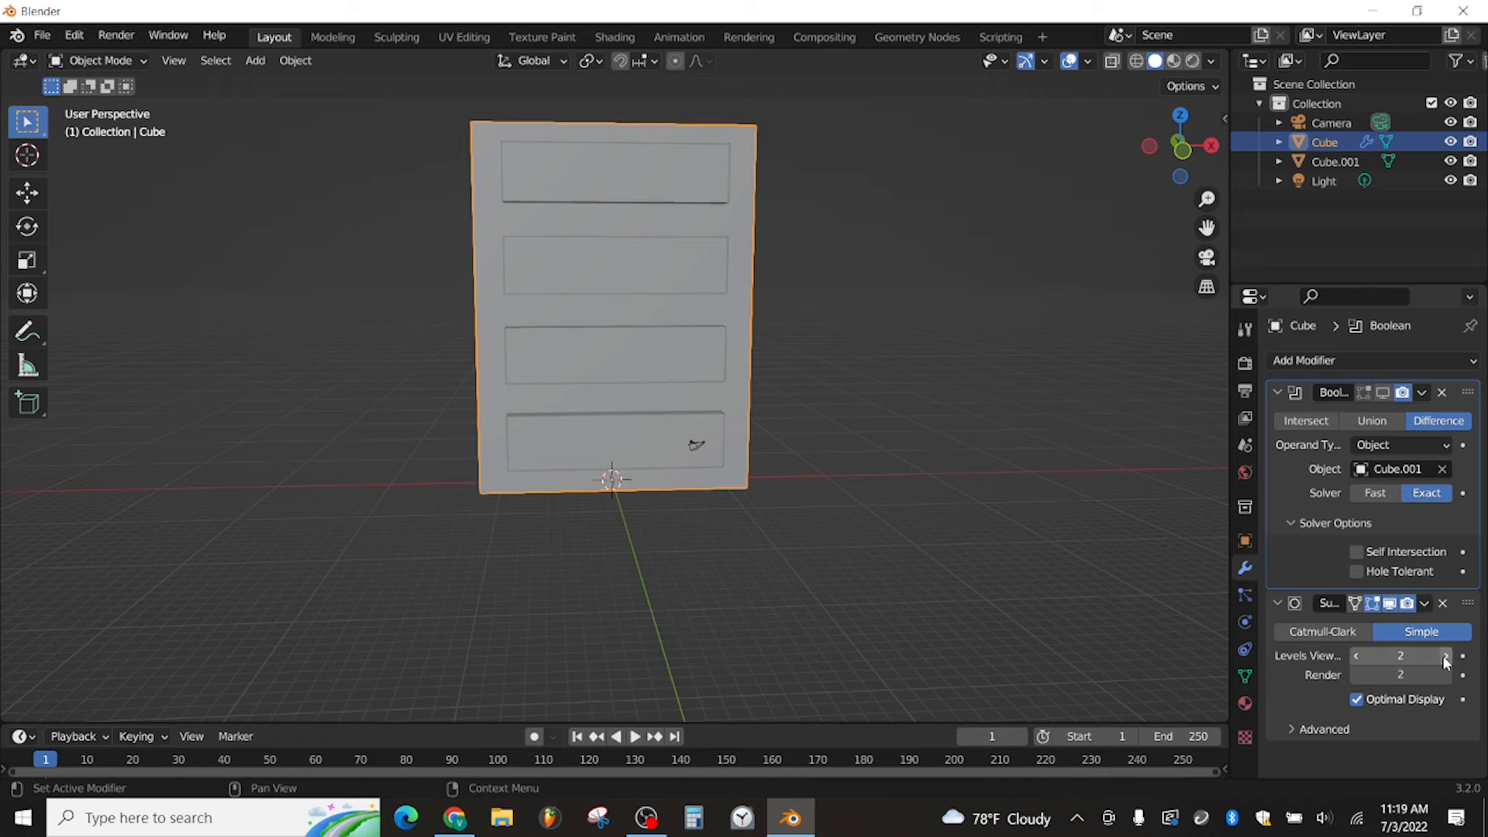
pyautogui.click(1446, 656)
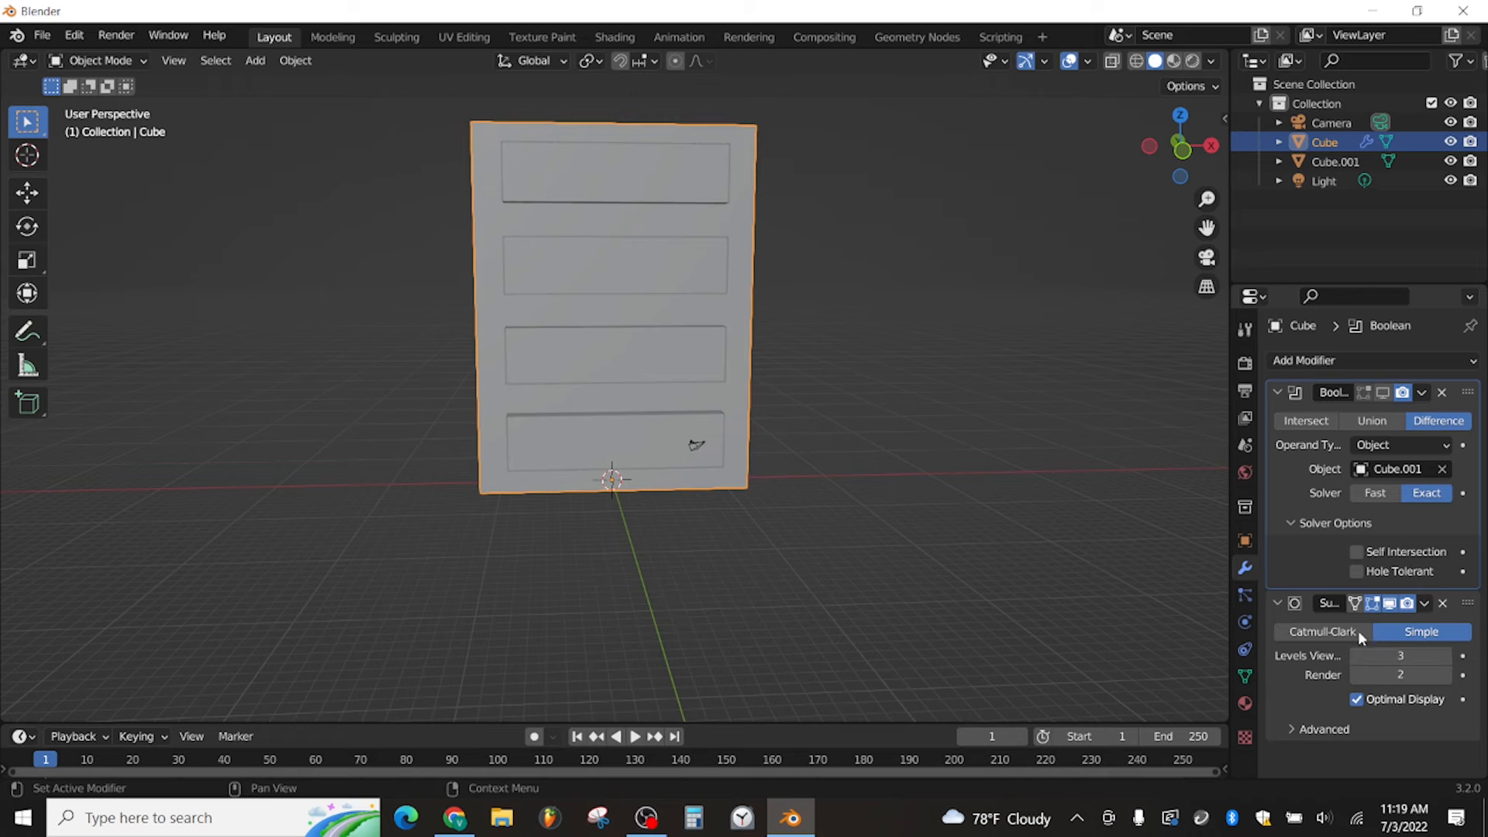
pyautogui.click(1359, 703)
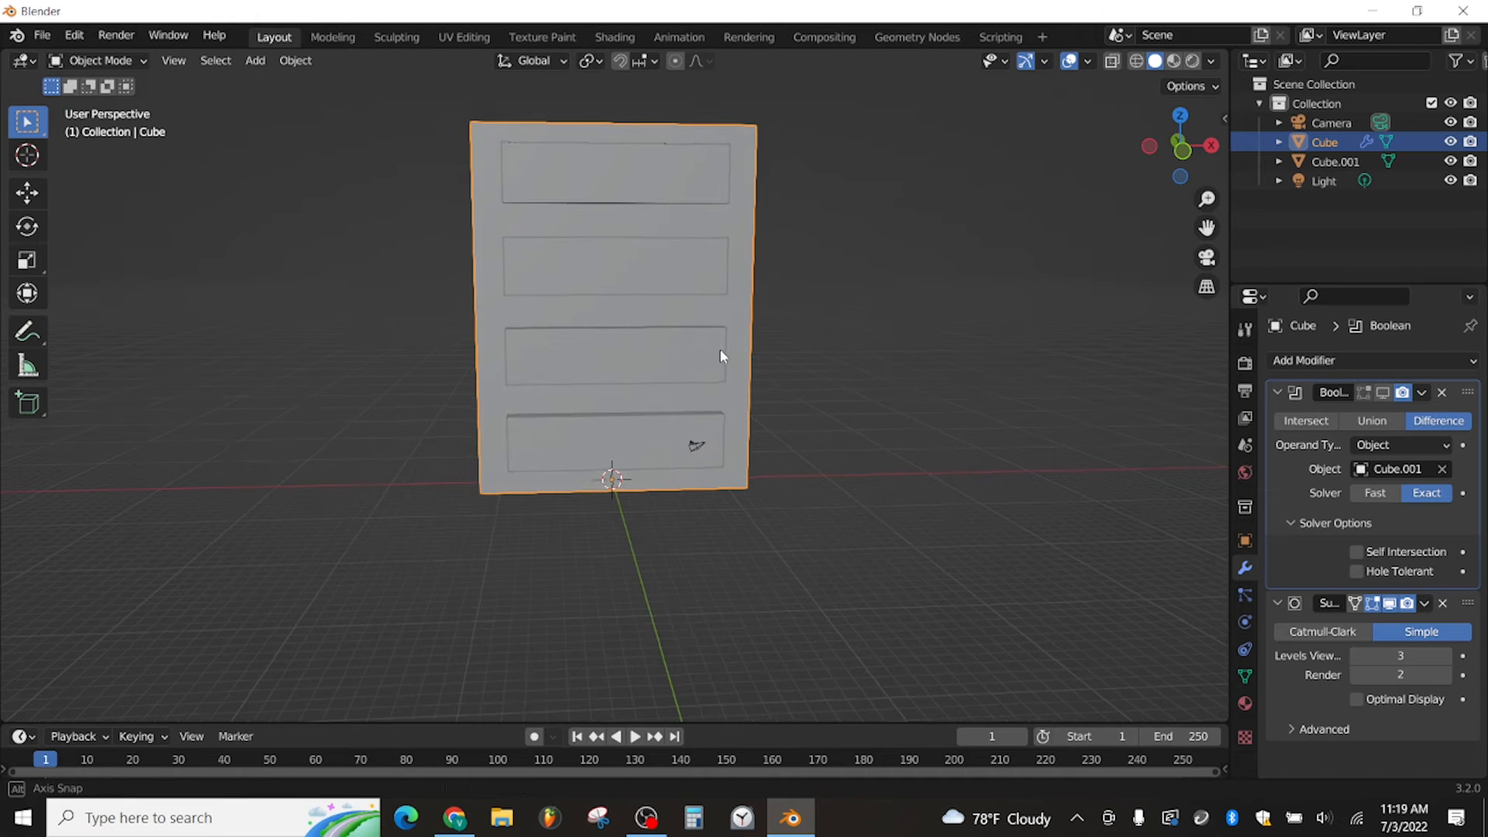
# Add a Bevel modifier after the subdivision, trying viewport level 4 before returning the subdivision to 3
pyautogui.moveTo(720, 352); pyautogui.dragTo(672, 310, button='middle')
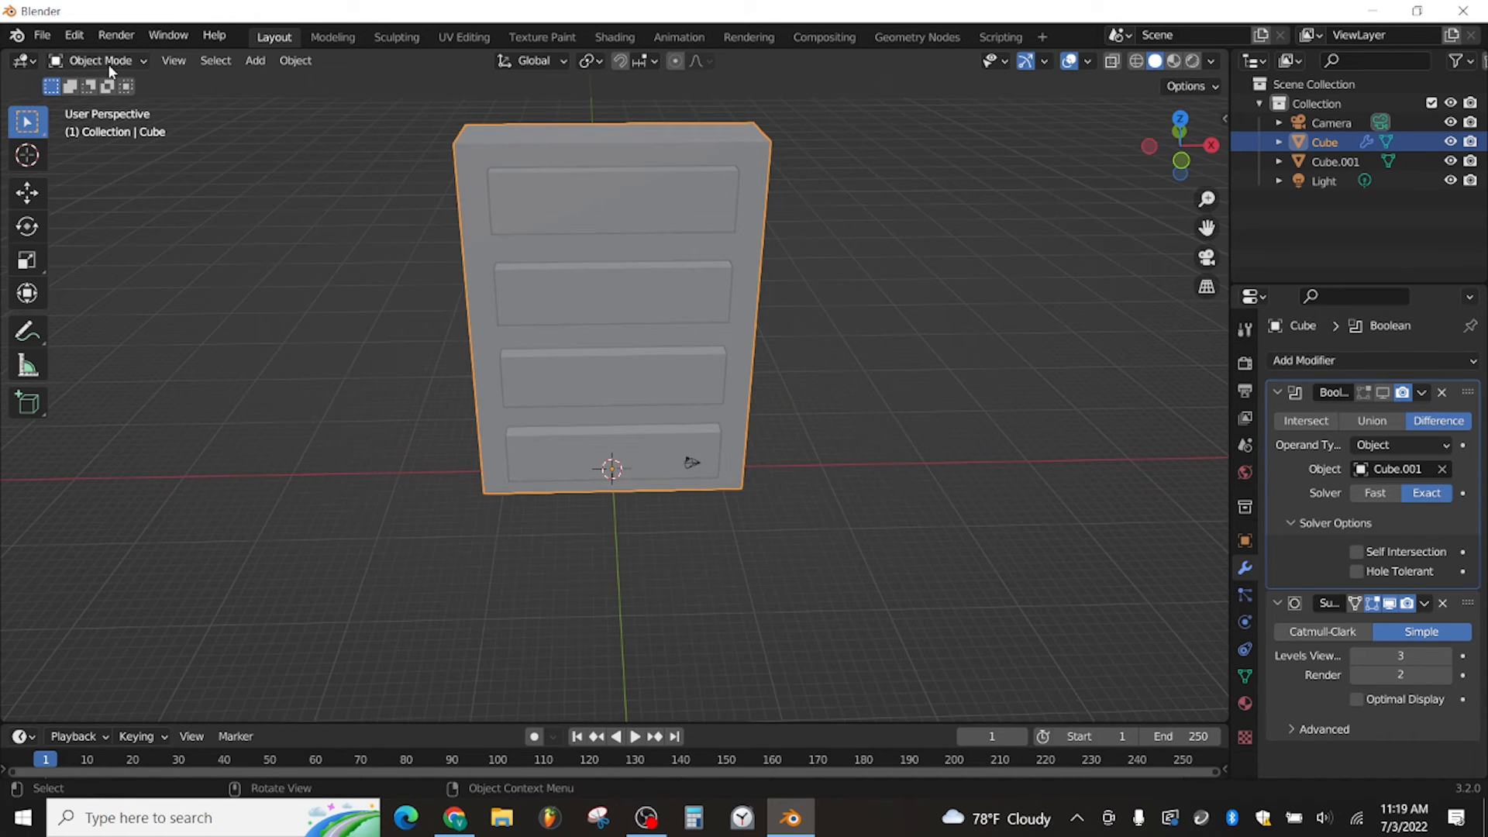
pyautogui.click(1314, 361)
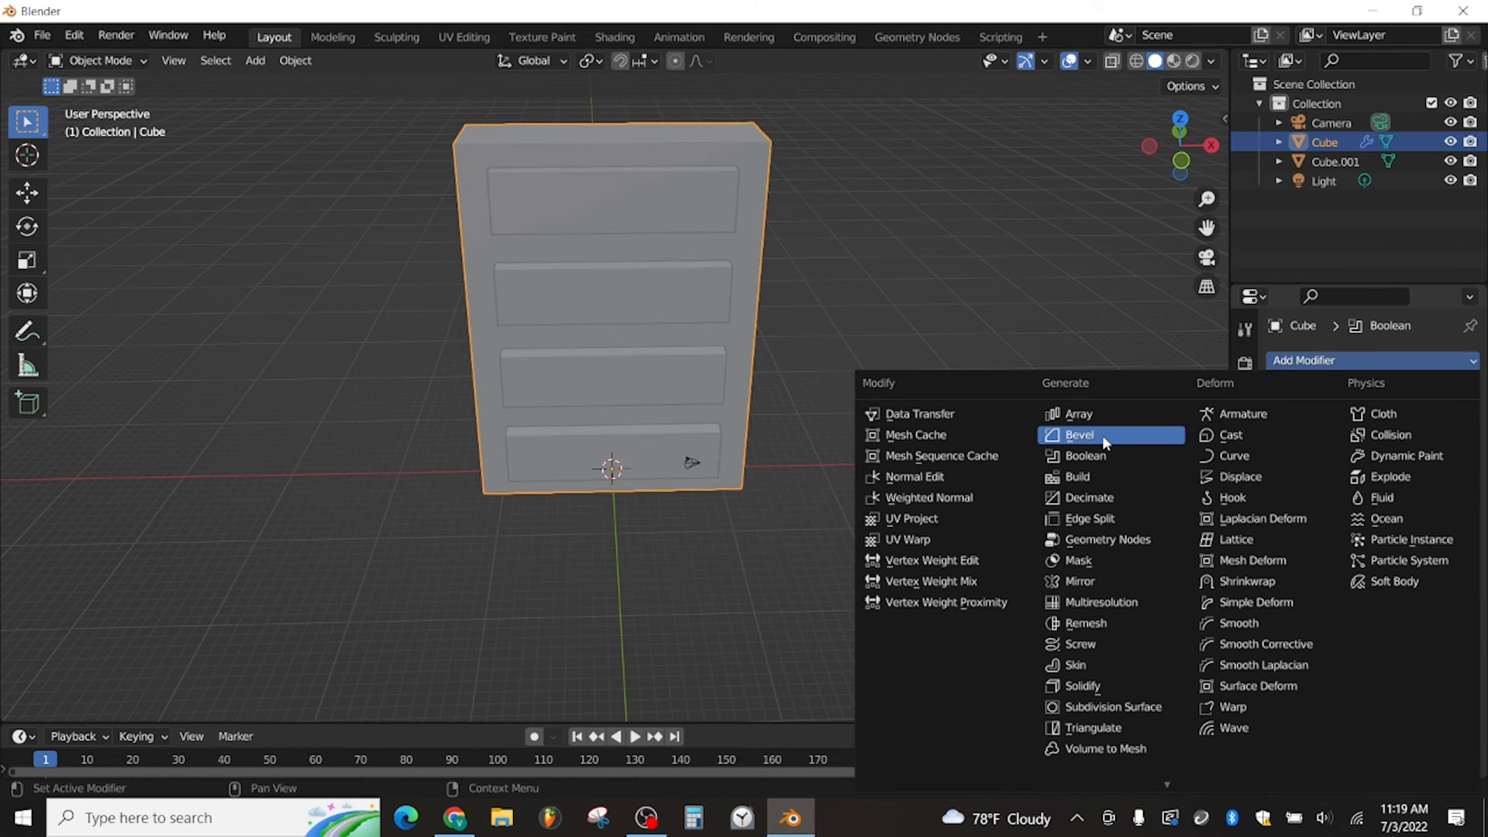
pyautogui.click(1102, 434)
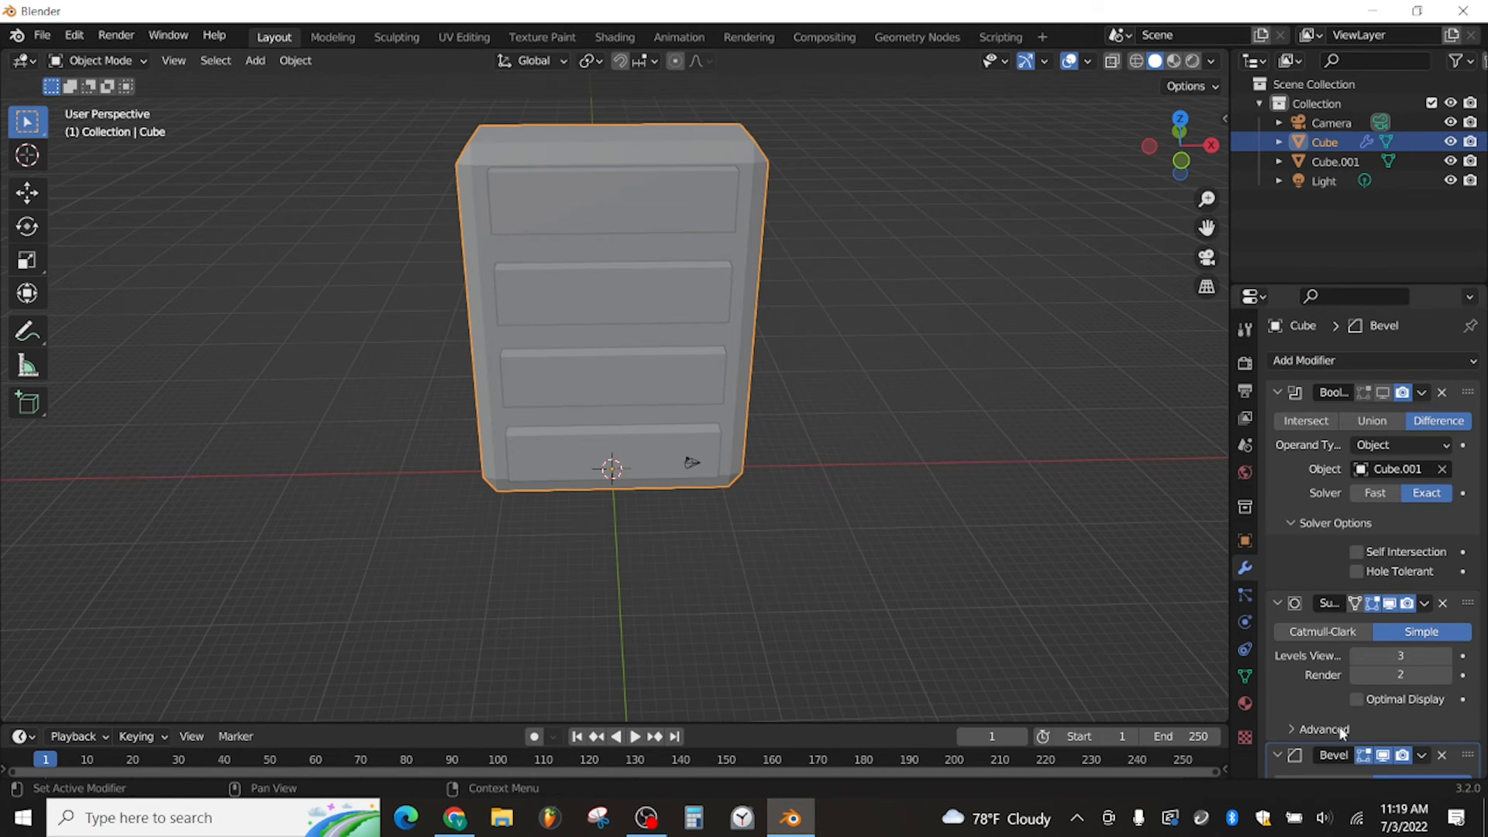
pyautogui.scroll(-7, 1339, 719)
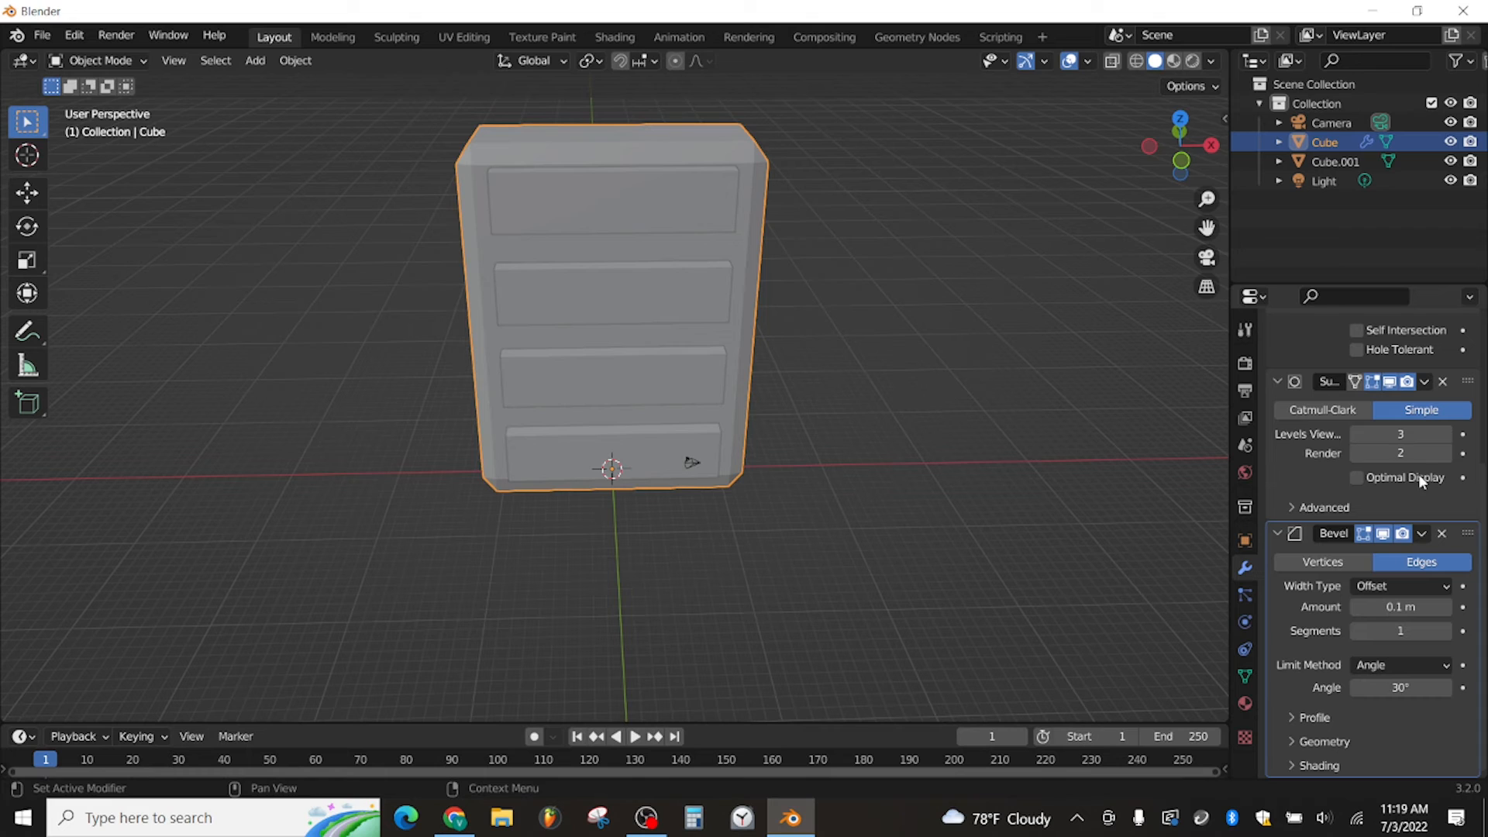
pyautogui.click(1445, 436)
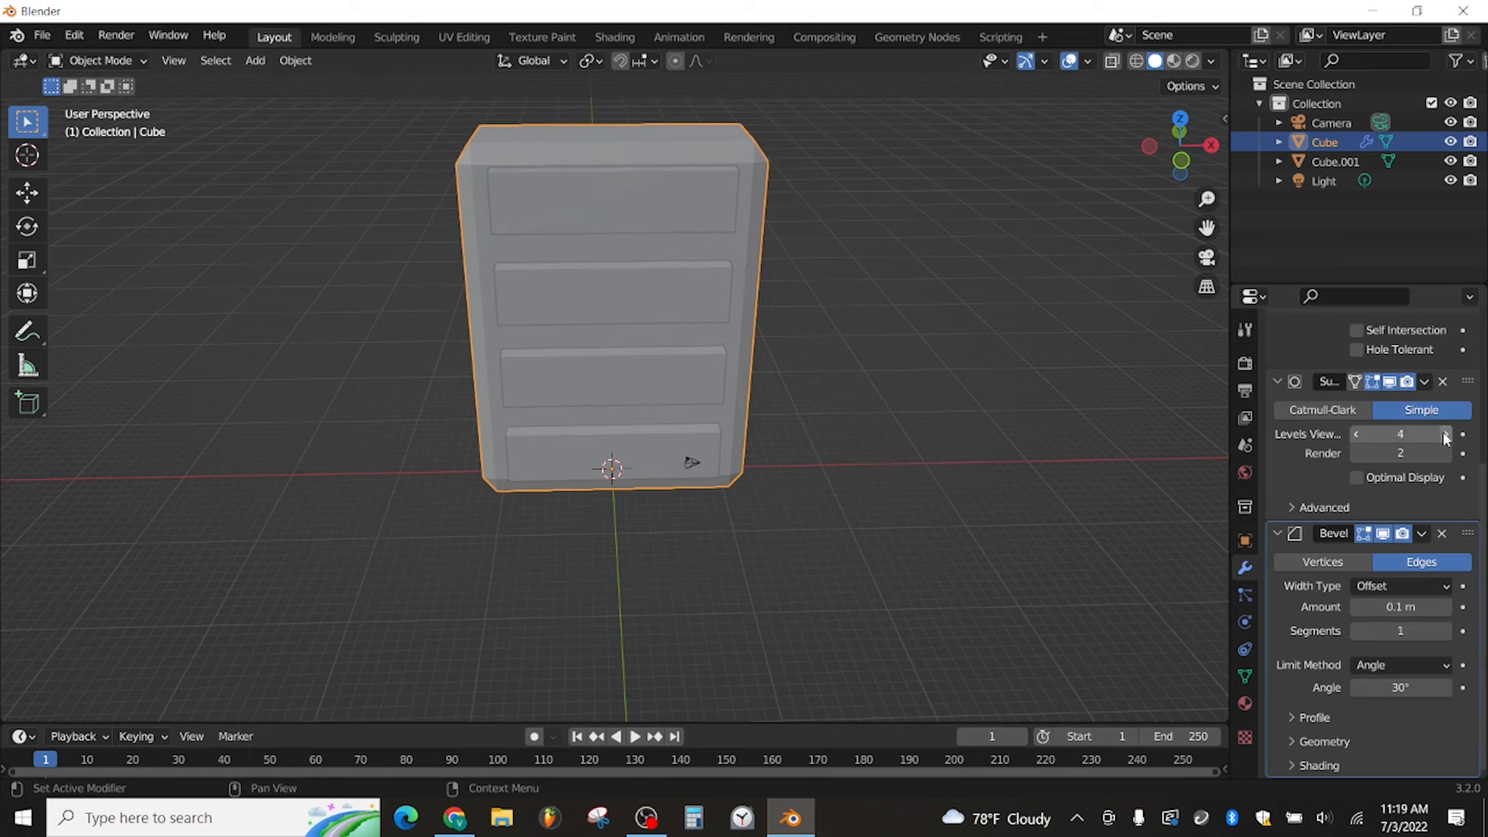
pyautogui.click(1355, 434)
# Set the Bevel modifier's segments to 4 after trying higher counts on the box's edges
pyautogui.click(1445, 632)
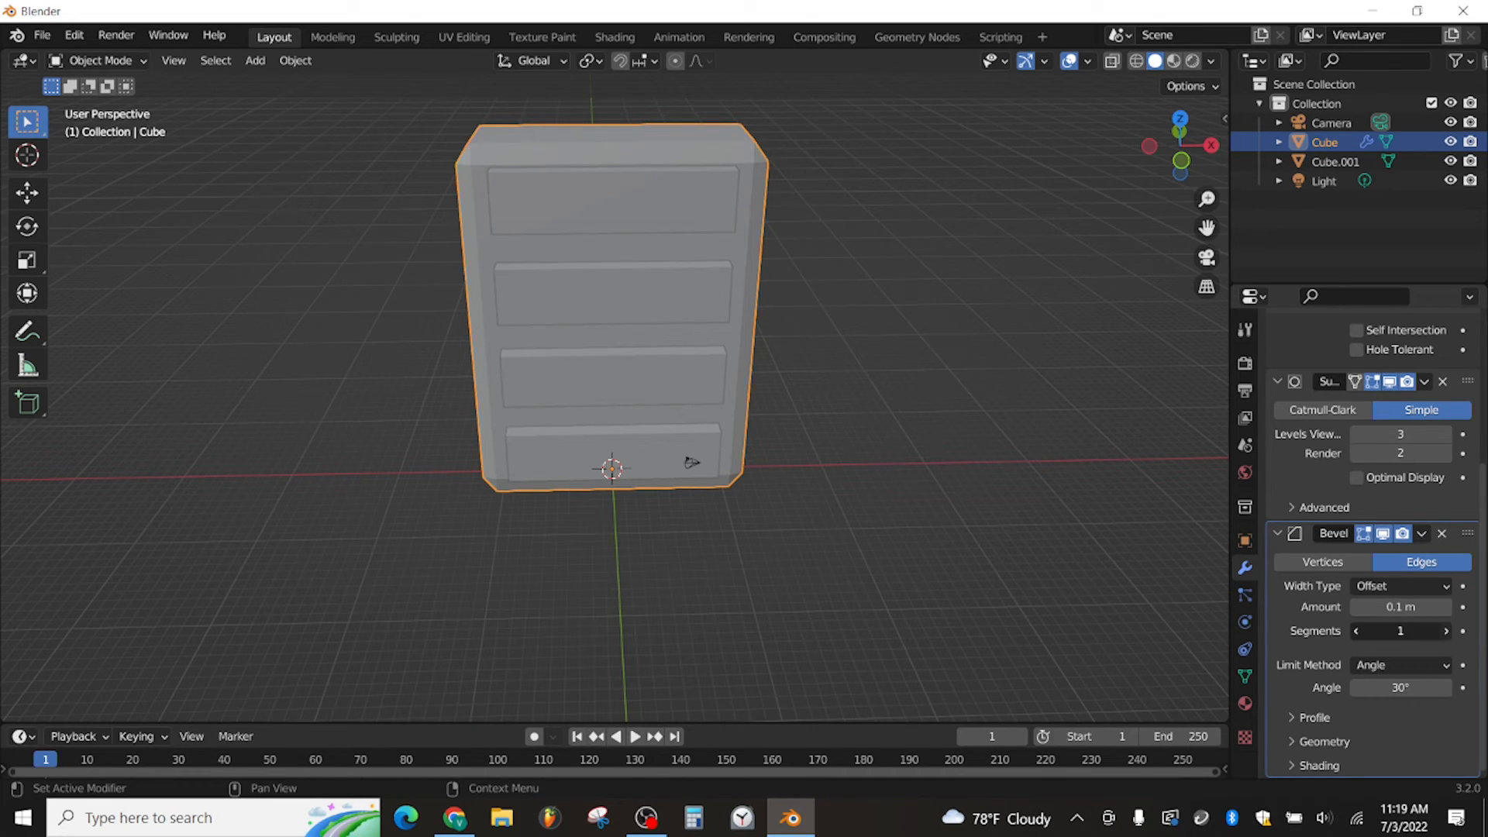
pyautogui.click(1447, 632)
pyautogui.click(1446, 631)
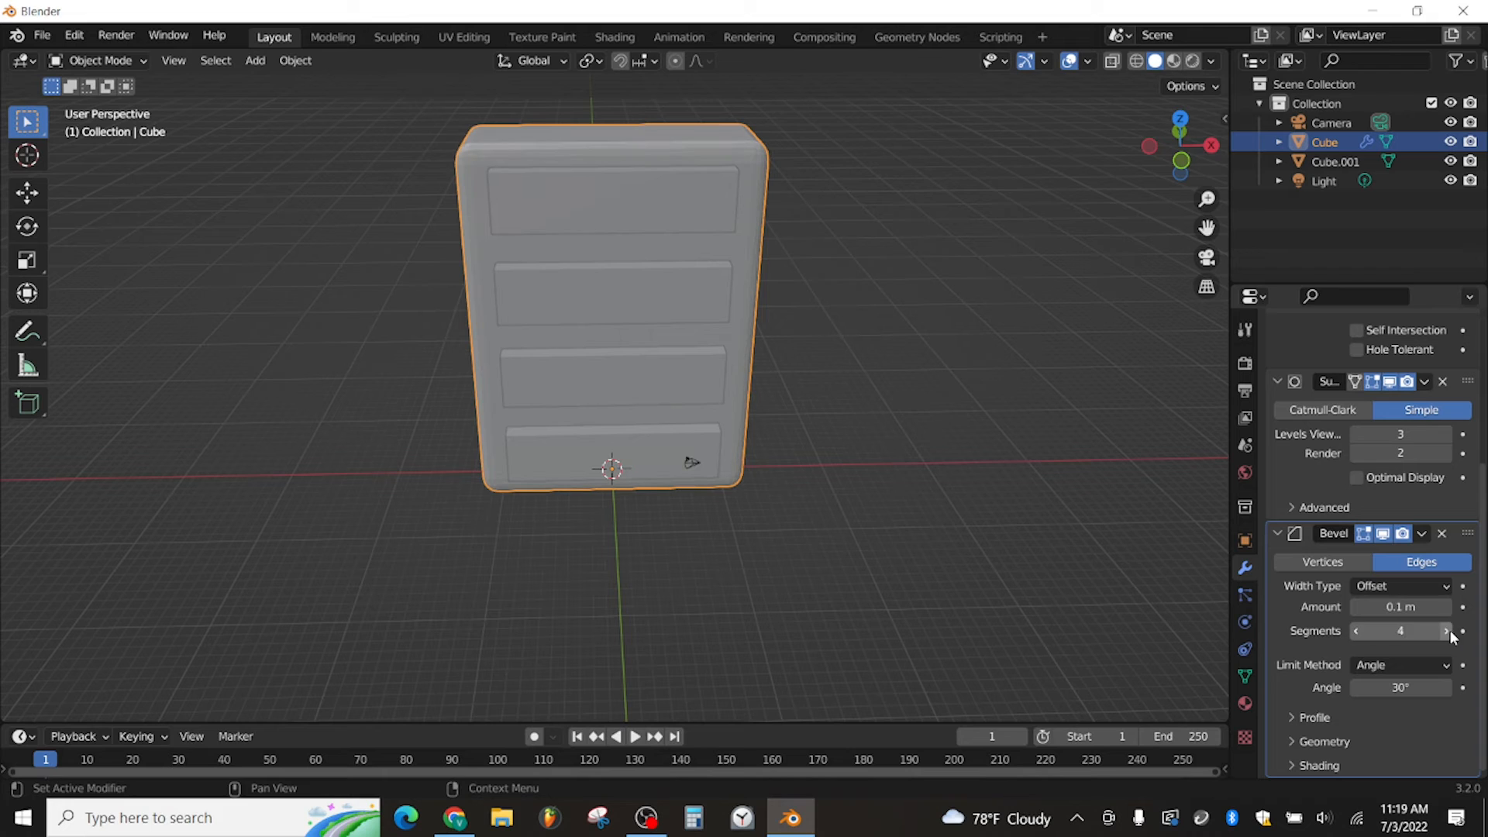
pyautogui.click(1446, 632)
pyautogui.click(1447, 632)
pyautogui.click(1447, 632)
pyautogui.click(1447, 632)
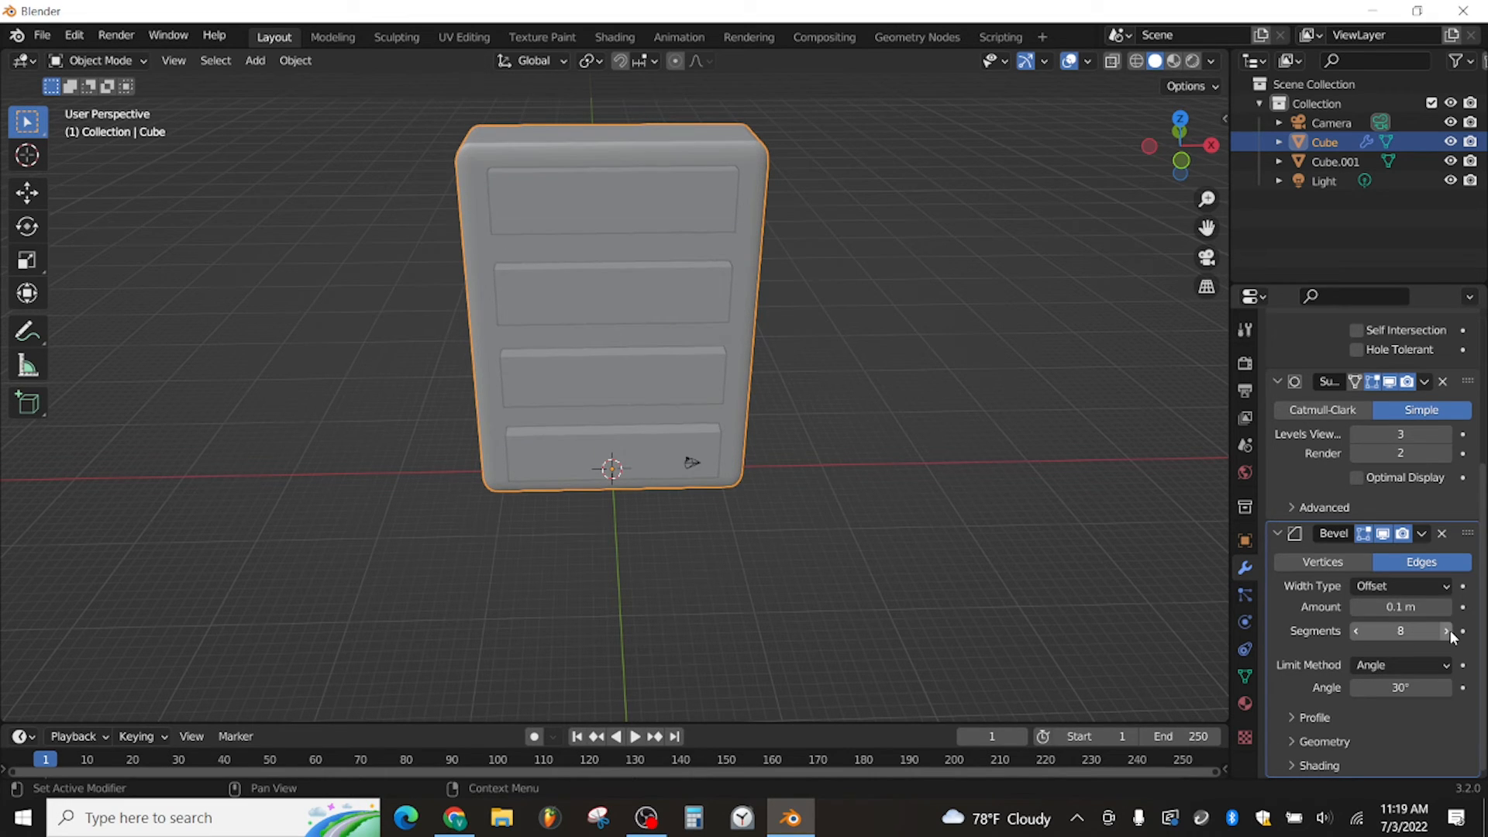
pyautogui.click(1357, 630)
pyautogui.moveTo(892, 380); pyautogui.dragTo(759, 254, button='middle')
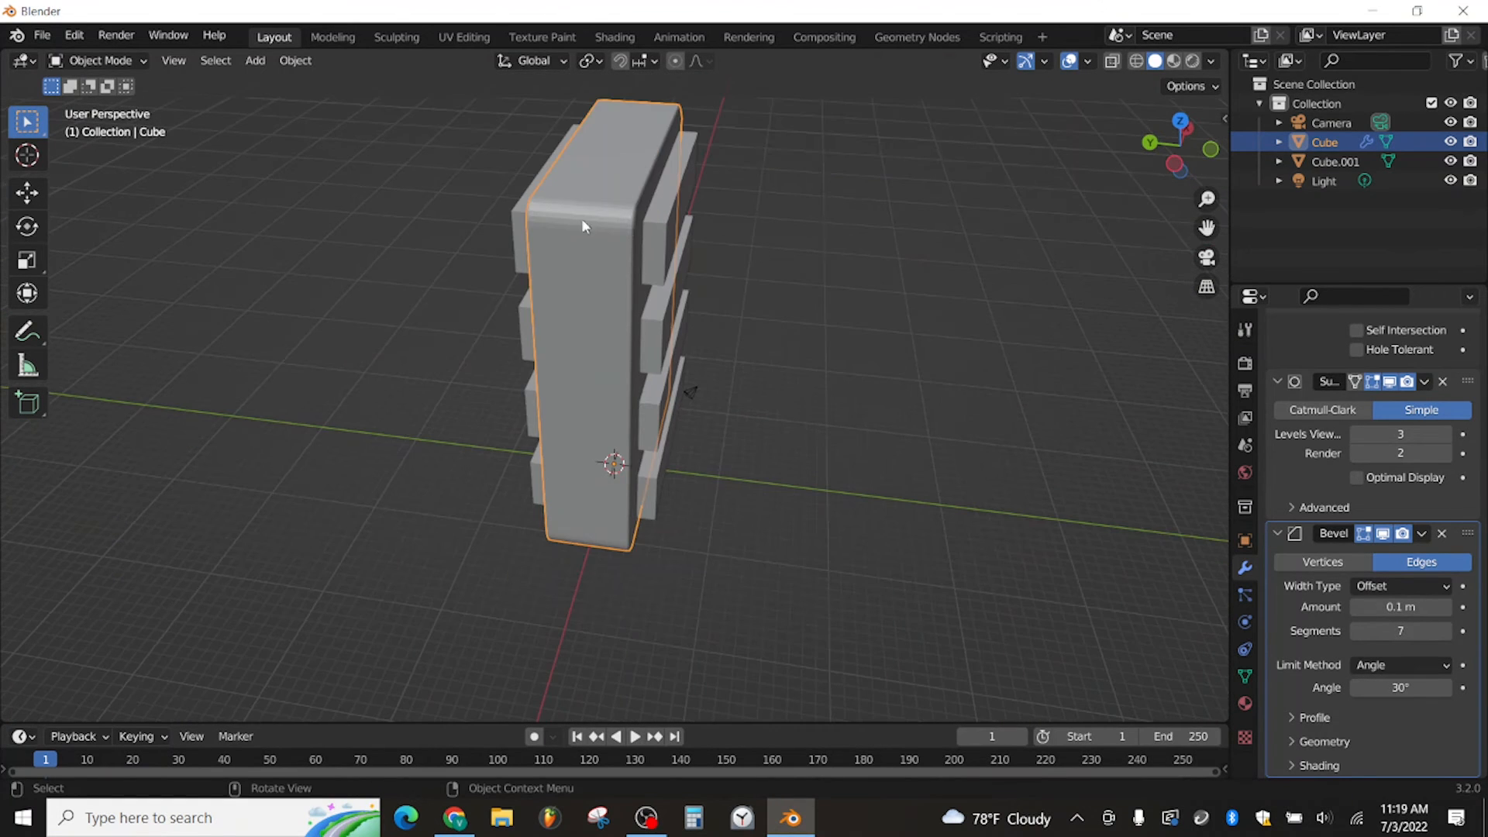
pyautogui.moveTo(584, 224); pyautogui.dragTo(694, 264, button='middle')
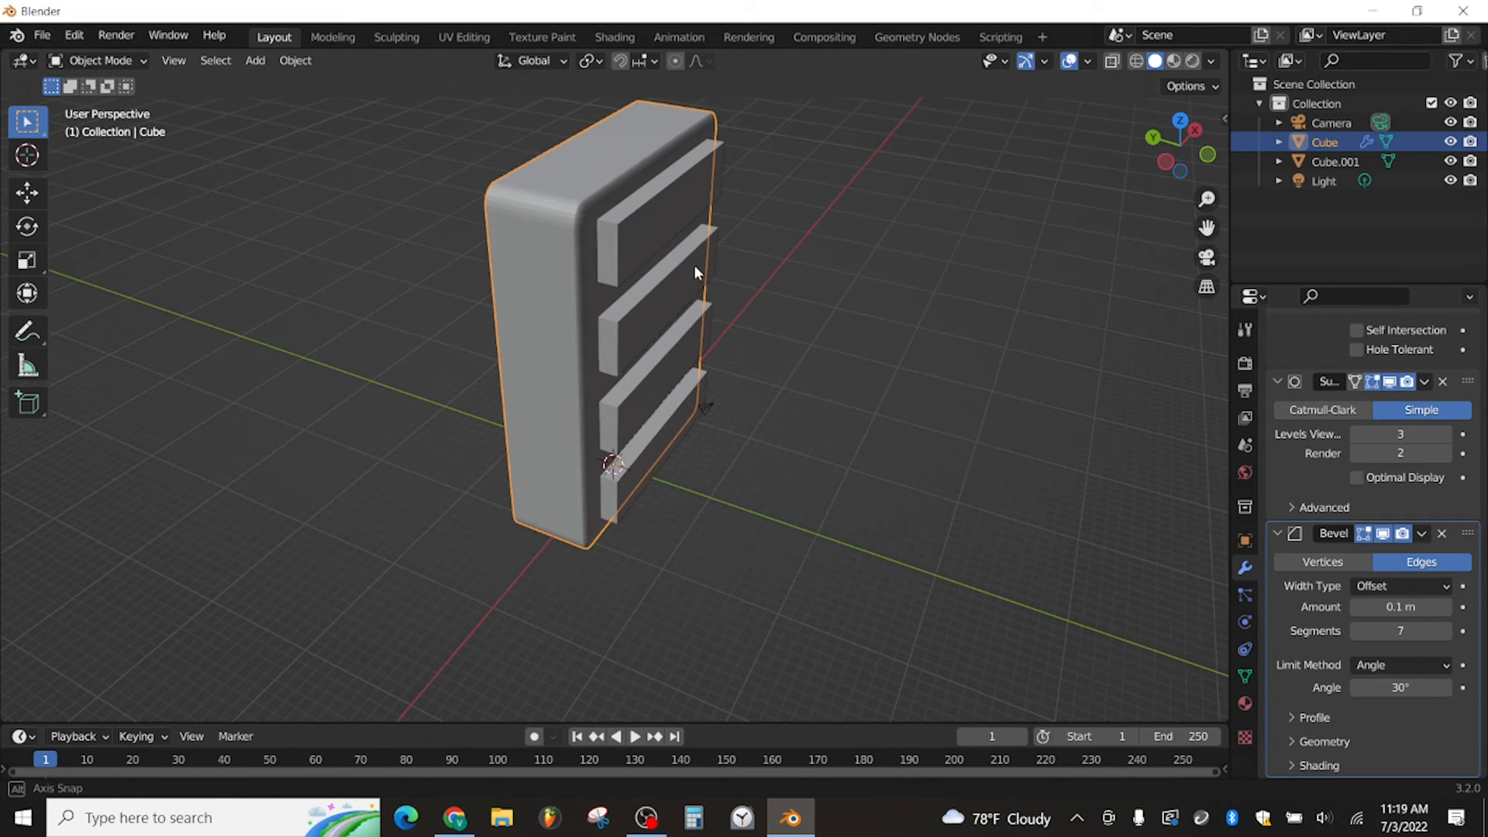
pyautogui.click(1358, 632)
pyautogui.click(1357, 632)
pyautogui.click(1357, 631)
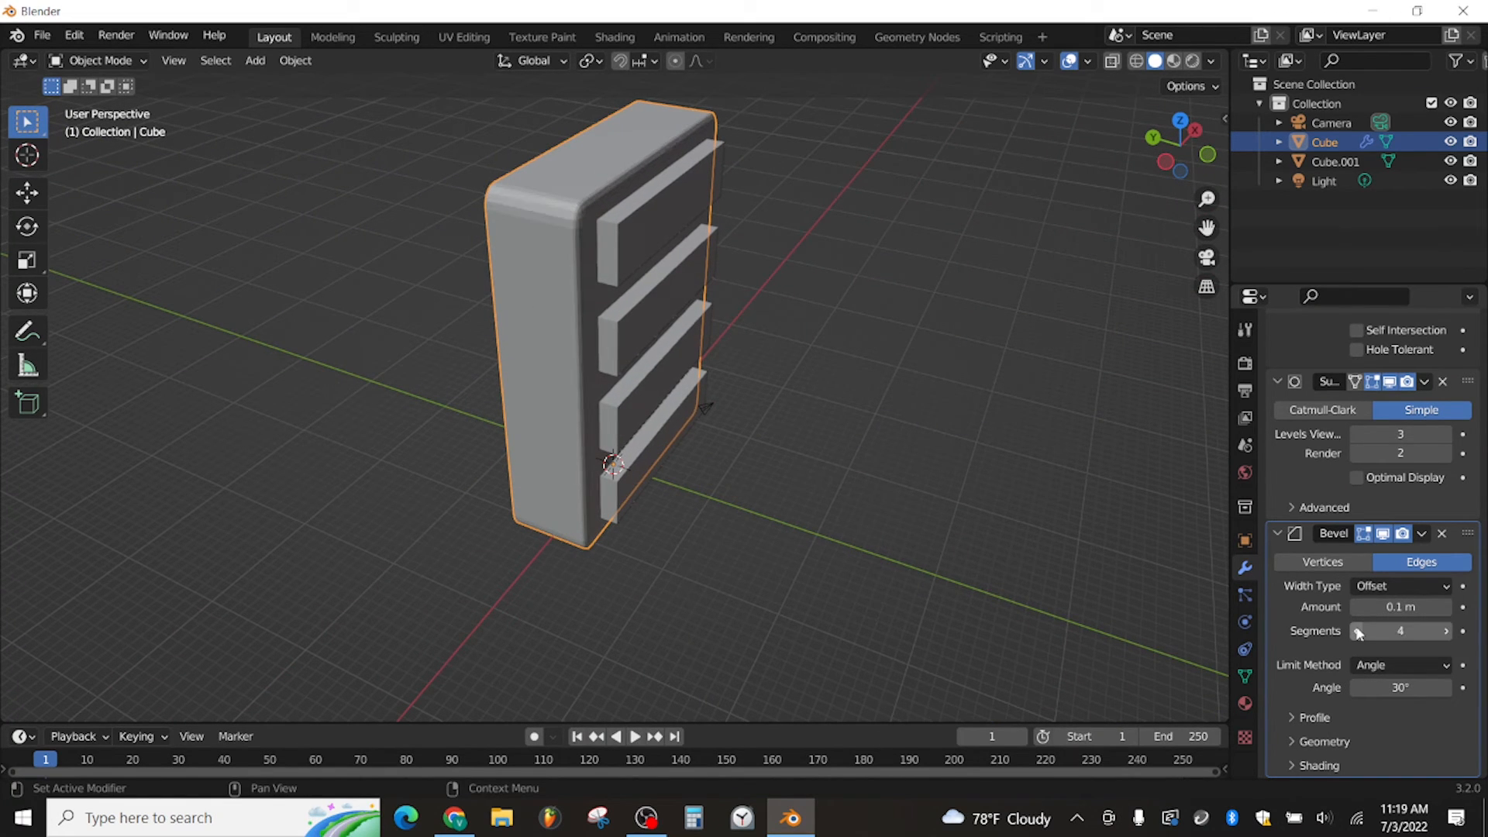
# Shade the tall box smooth and raise its Bevel segments to 5
pyautogui.rightClick(611, 301)
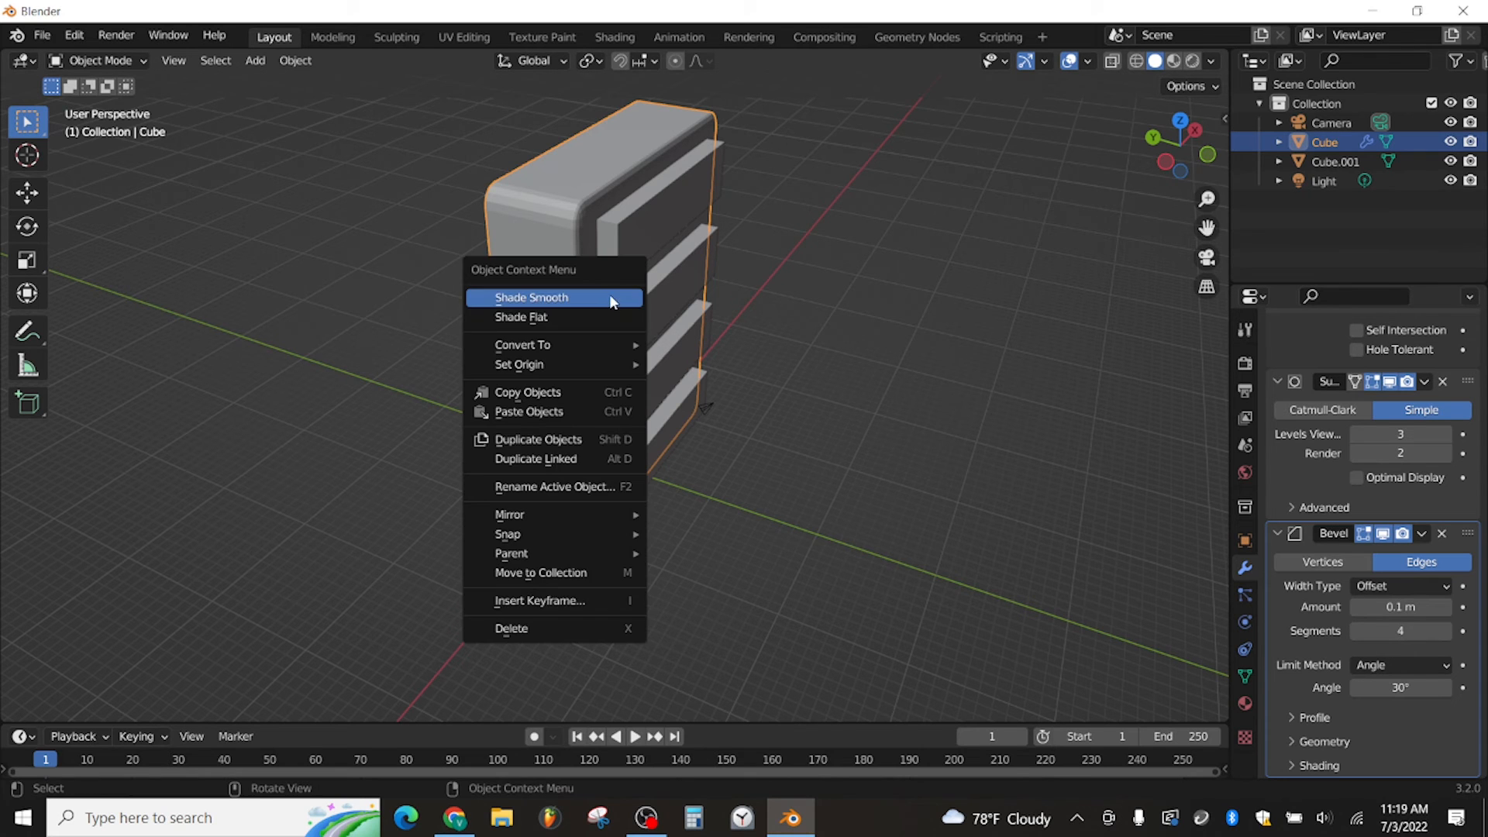
pyautogui.click(584, 299)
pyautogui.moveTo(633, 242); pyautogui.dragTo(587, 238, button='middle')
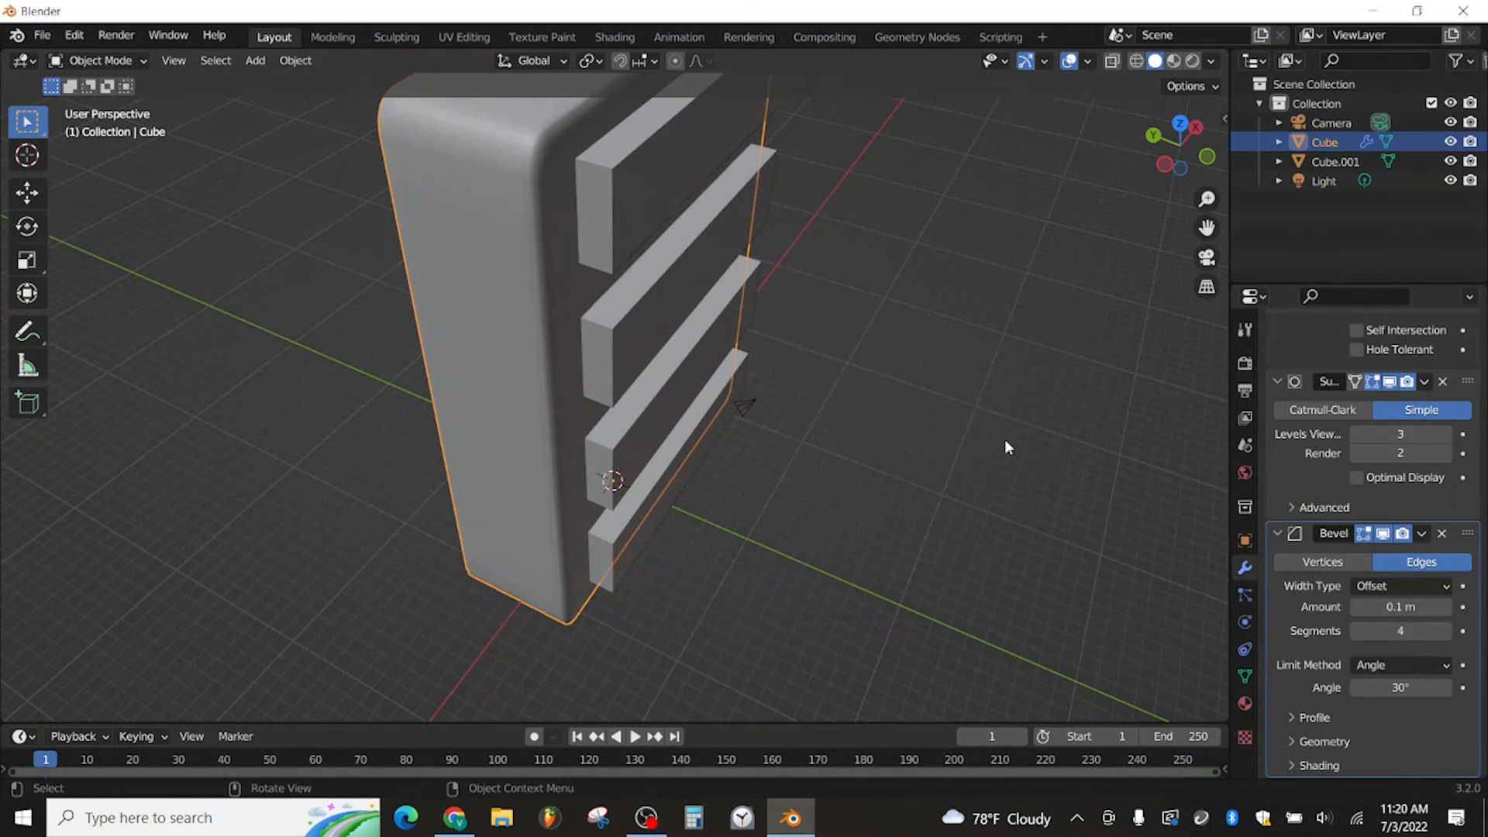
pyautogui.click(1445, 631)
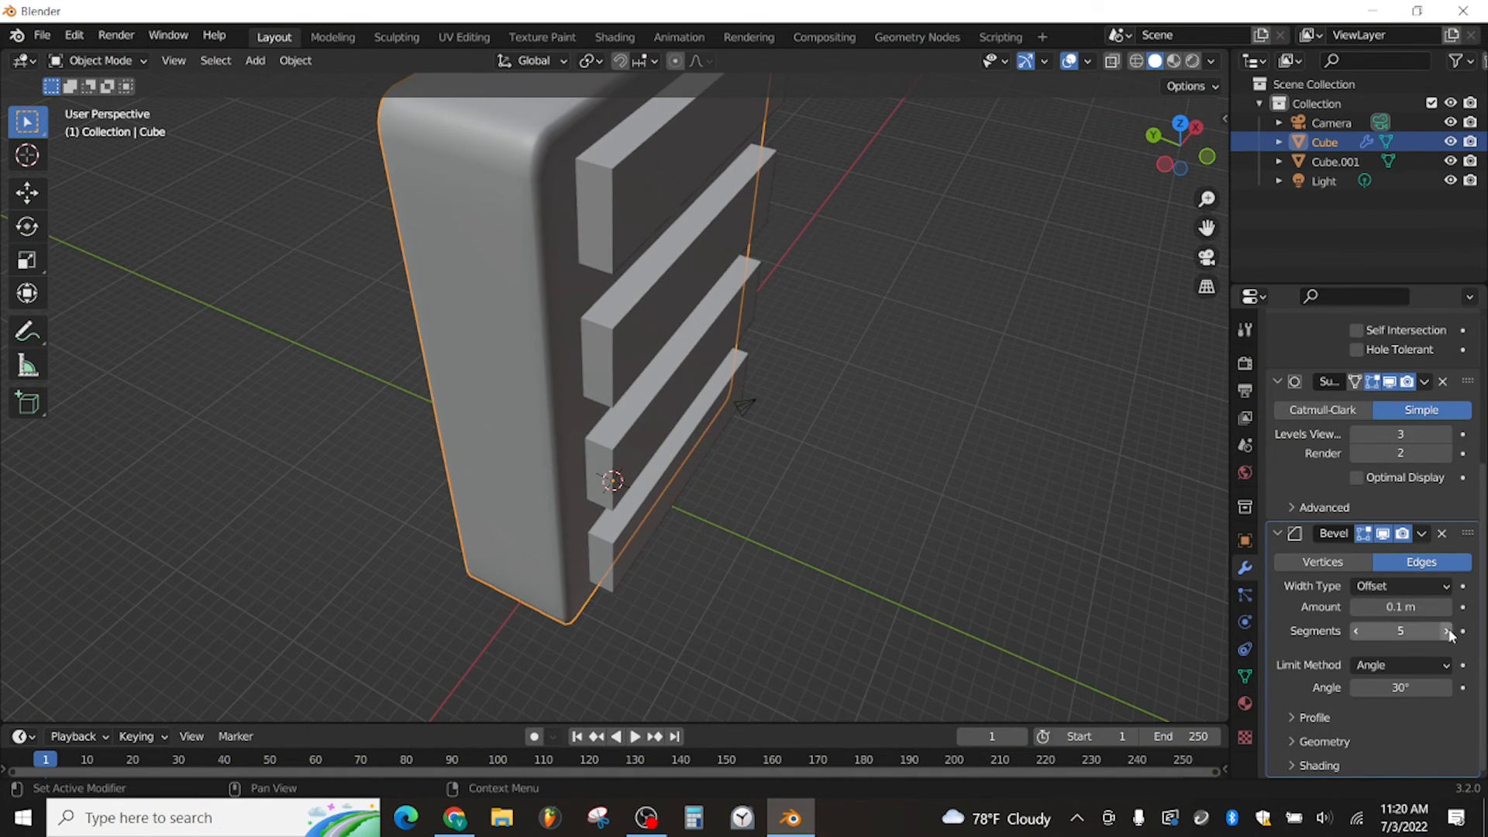
# Apply the tall box's Subdivision and Bevel modifiers, keeping the Boolean modifier unapplied
pyautogui.moveTo(559, 281); pyautogui.dragTo(554, 234, button='middle')
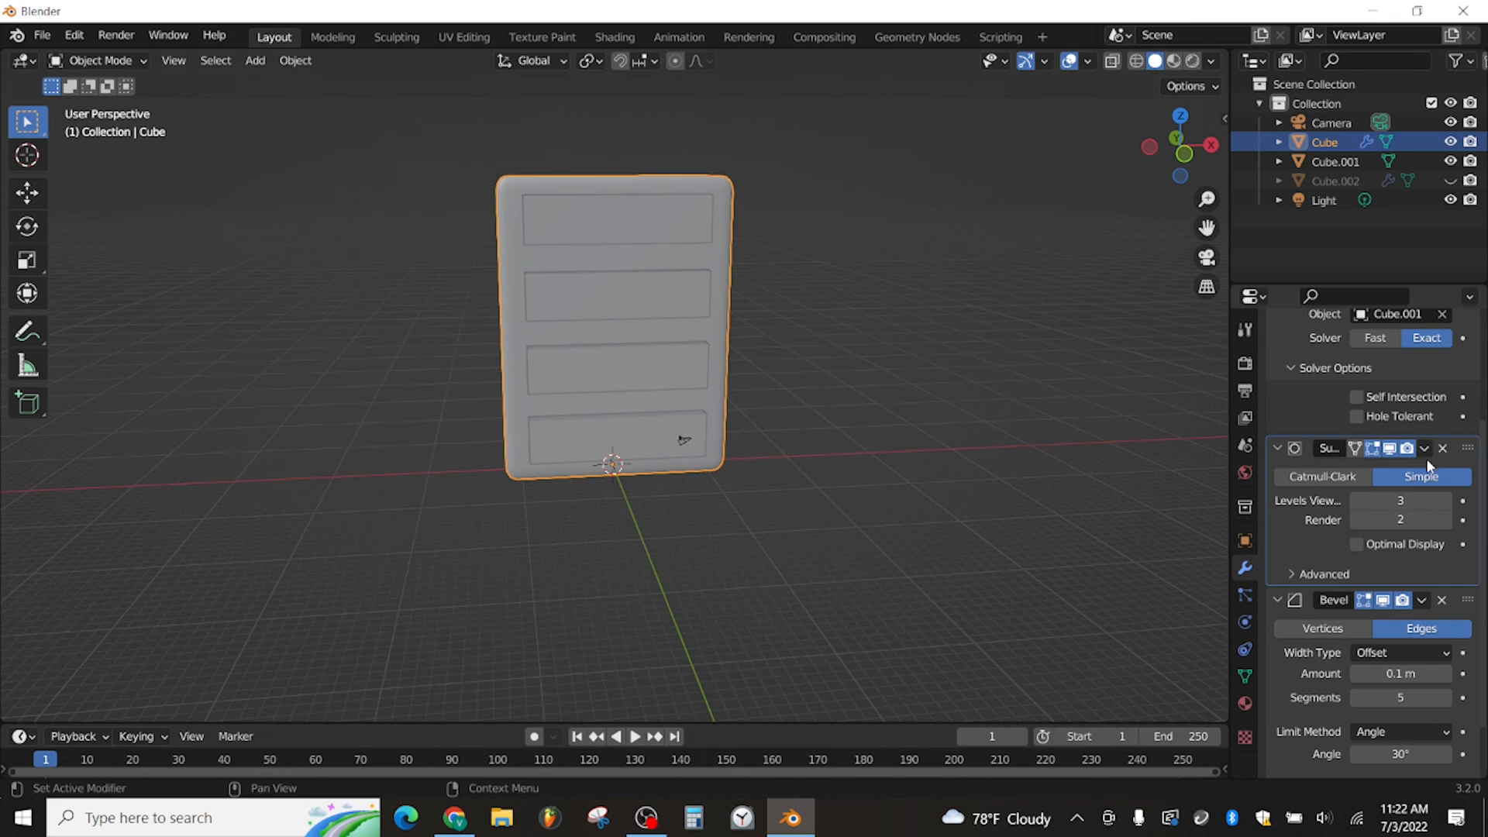
pyautogui.click(1422, 448)
pyautogui.click(1370, 472)
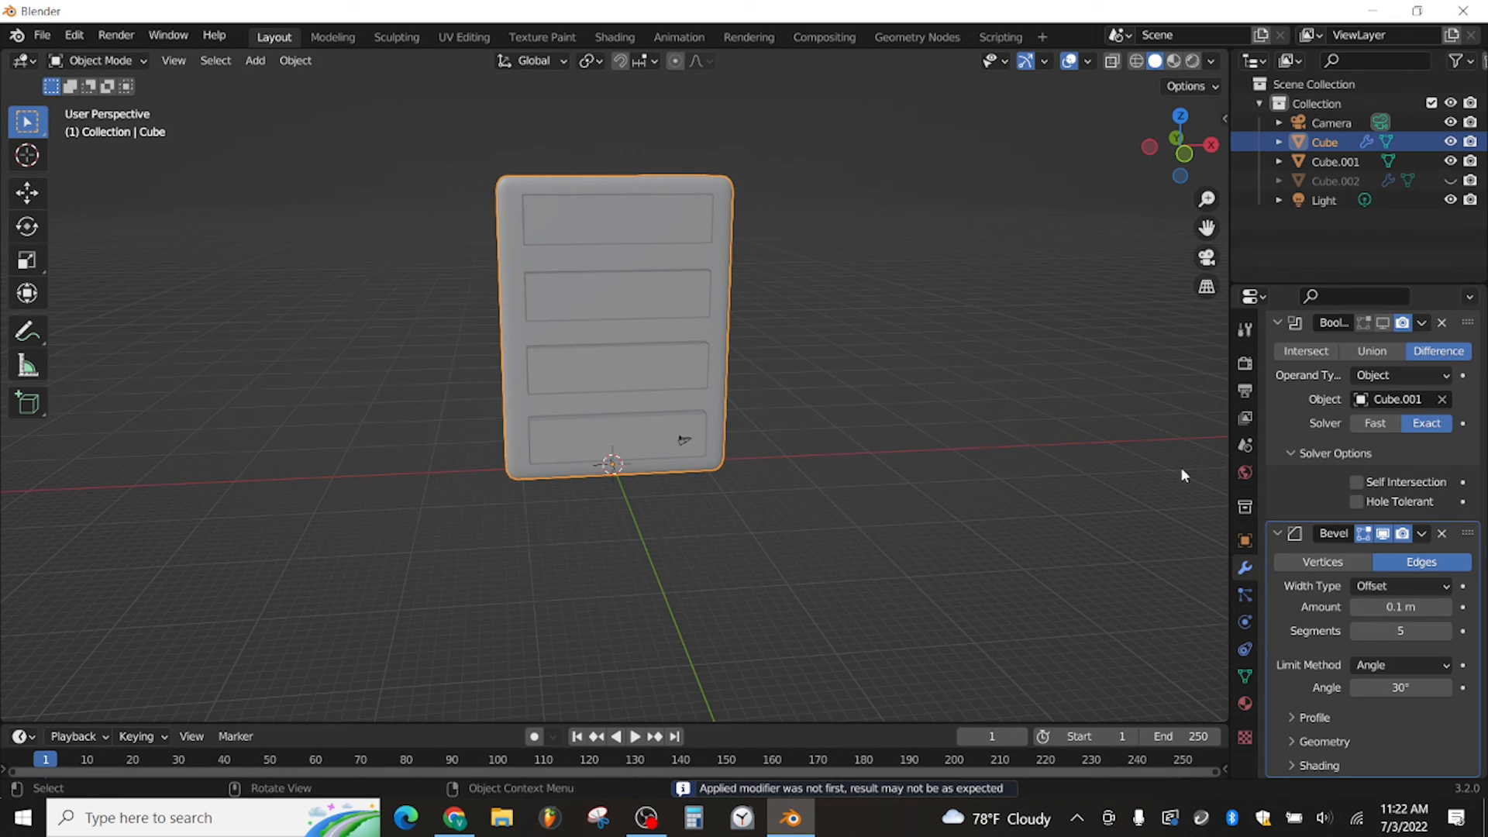
pyautogui.click(1421, 533)
pyautogui.click(1380, 551)
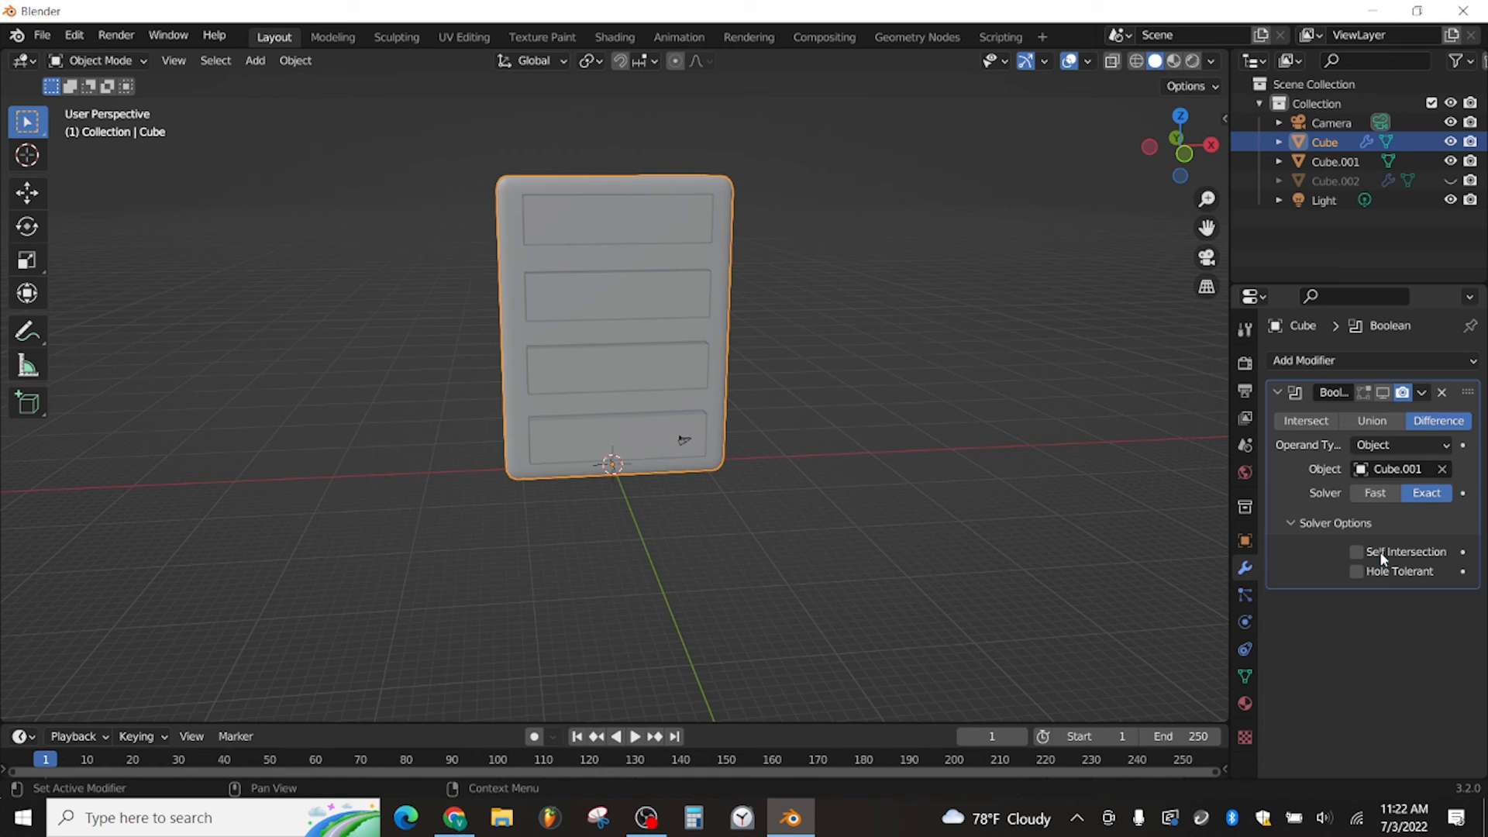
# Undo applying the tall box's Bevel modifier and hide the Cube.001 cutter in the viewport
pyautogui.hotkey('ctrl', 'z')
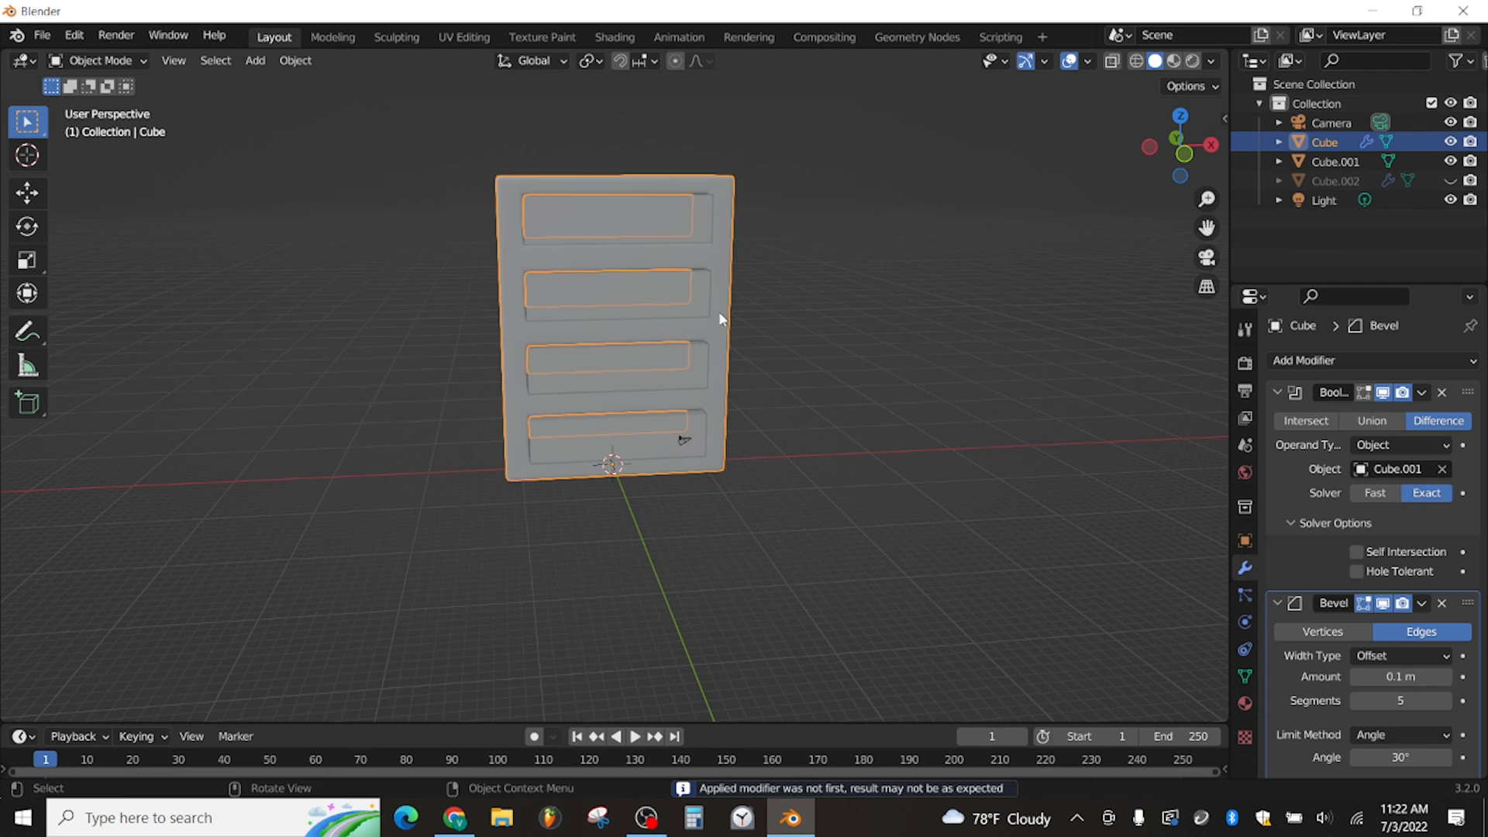
pyautogui.moveTo(718, 312); pyautogui.dragTo(716, 371, button='middle')
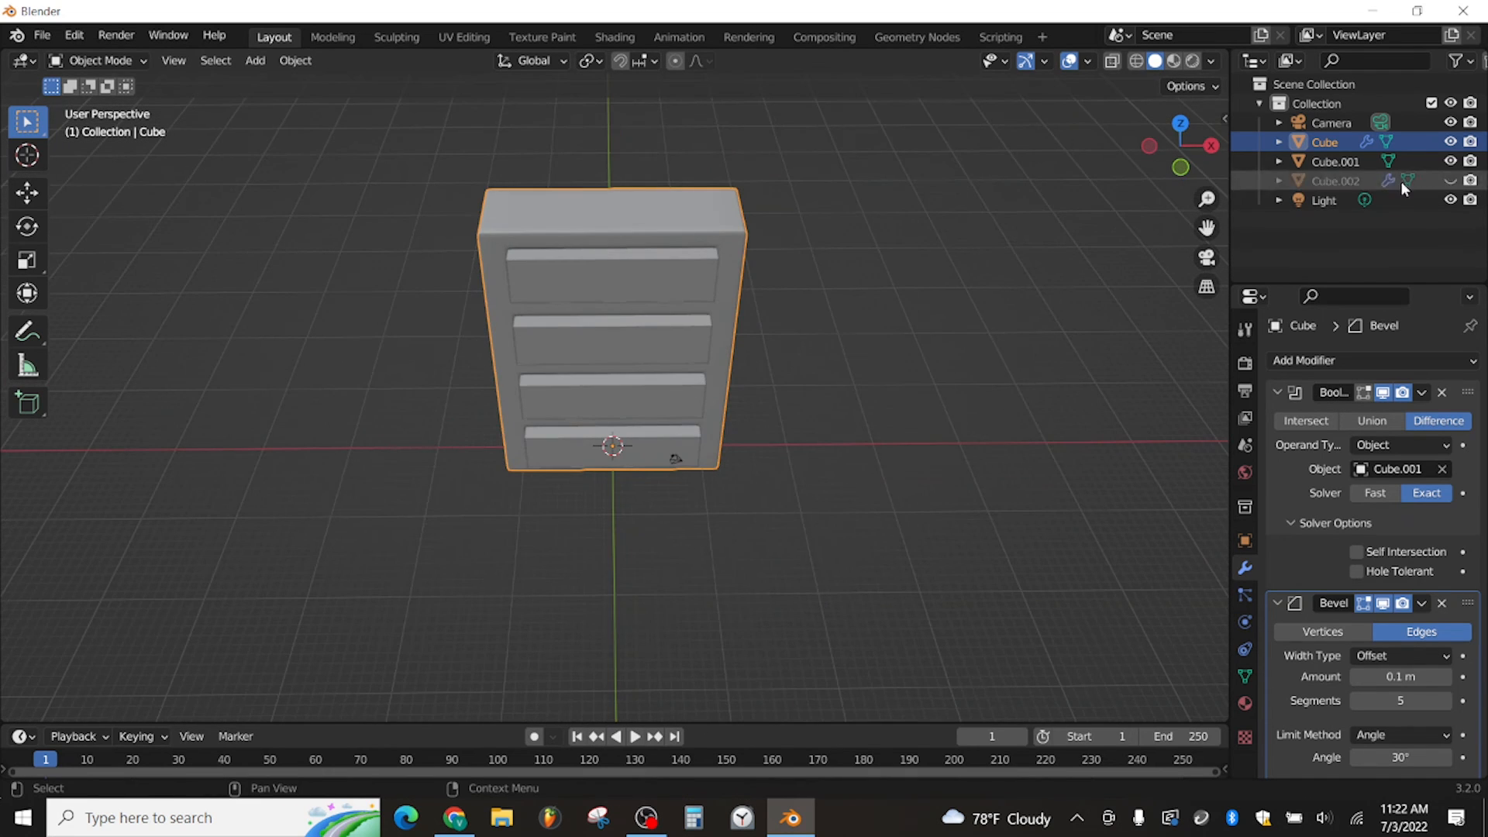
pyautogui.click(1450, 161)
pyautogui.moveTo(791, 187); pyautogui.dragTo(671, 213, button='middle')
pyautogui.scroll(3, 716, 201)
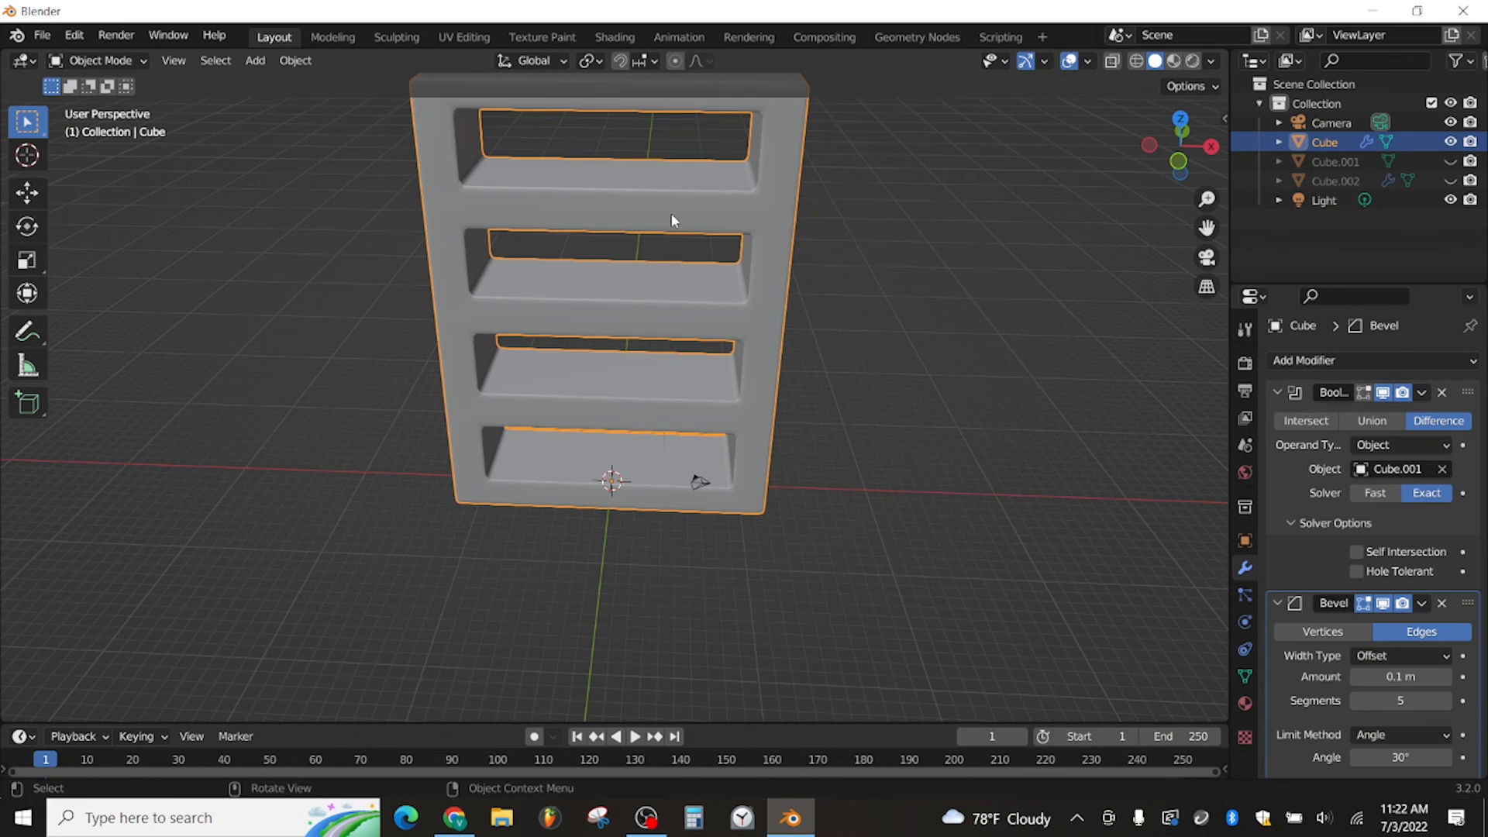
# Try applying the shelf's Bevel modifier before its Boolean modifier, and undo it
pyautogui.rightClick(1375, 626)
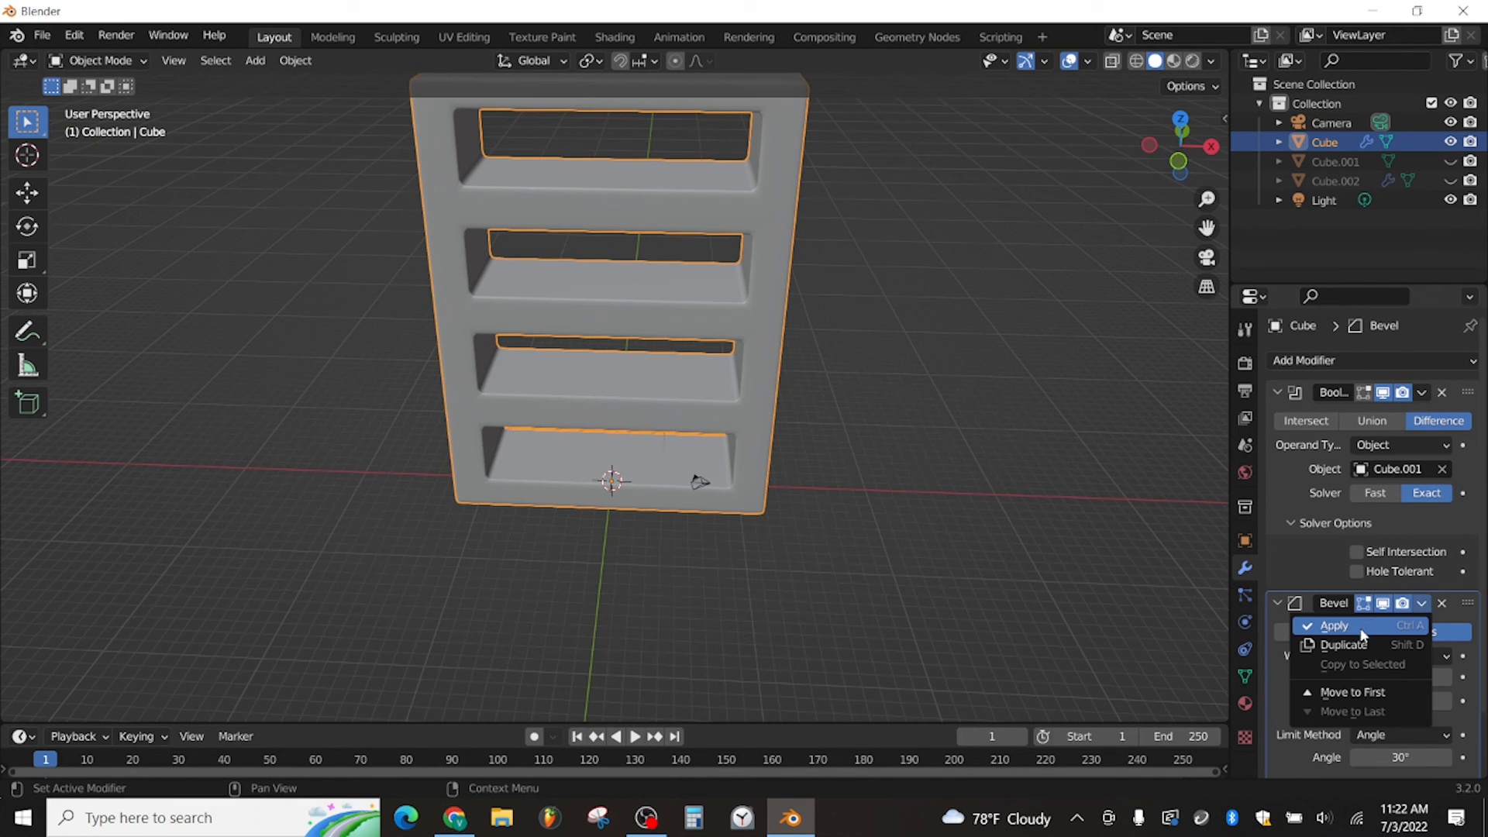
pyautogui.click(1360, 629)
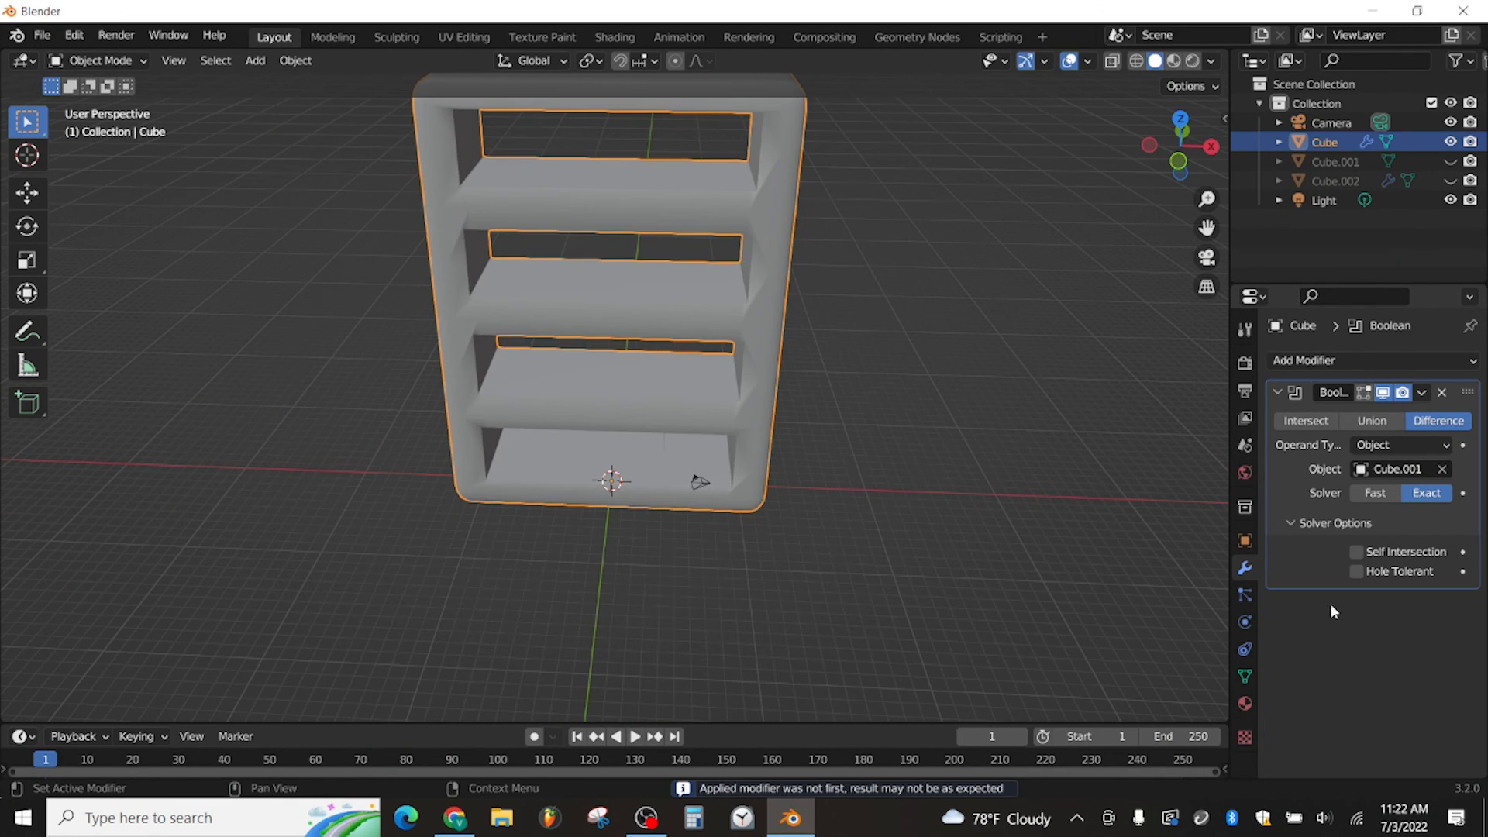
pyautogui.hotkey('ctrl', 'z')
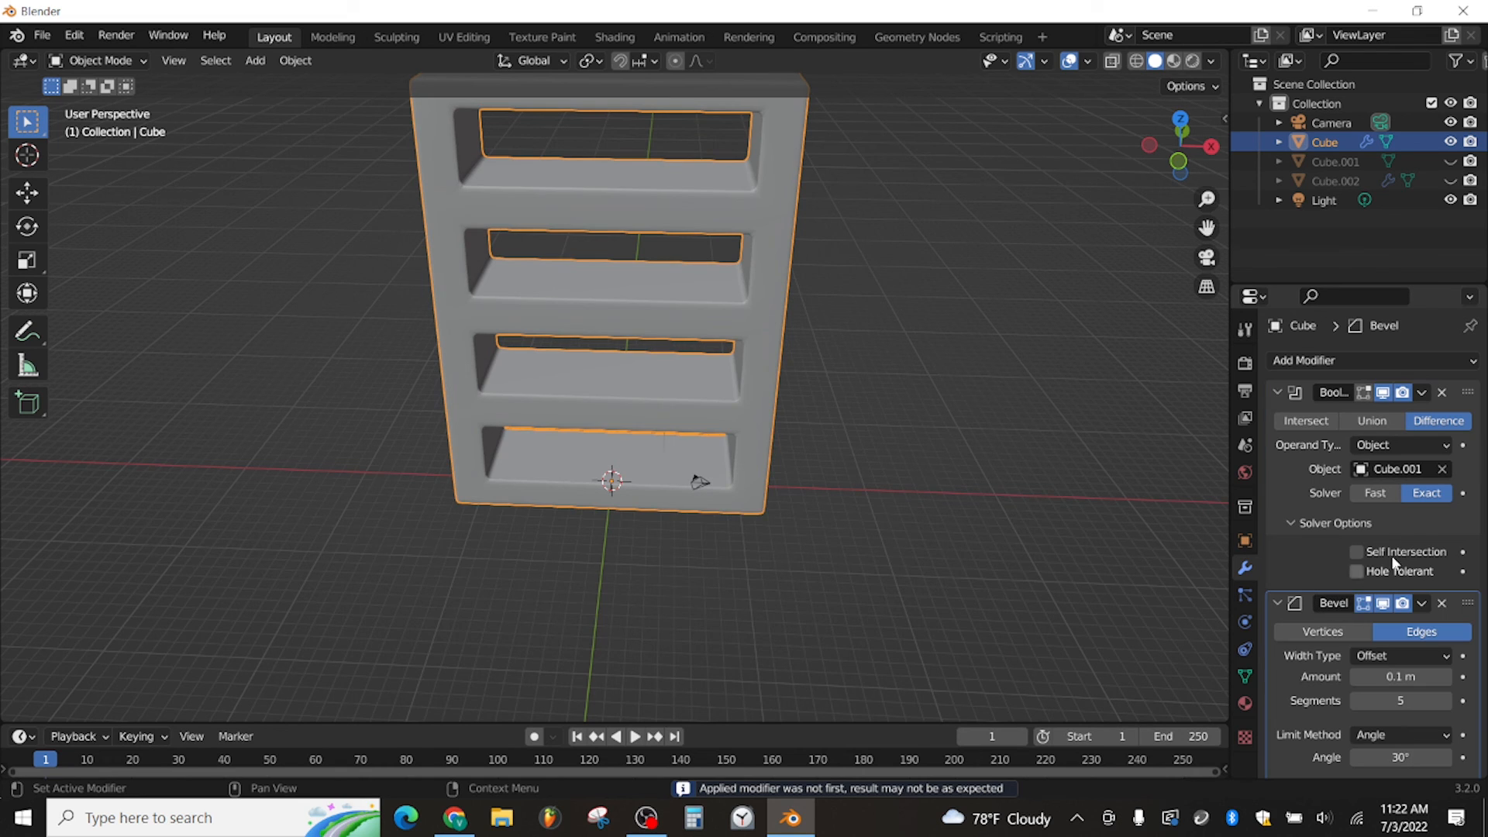
# Apply the shelf's Boolean modifier first, followed by its Bevel modifier
pyautogui.click(1421, 392)
pyautogui.click(1374, 417)
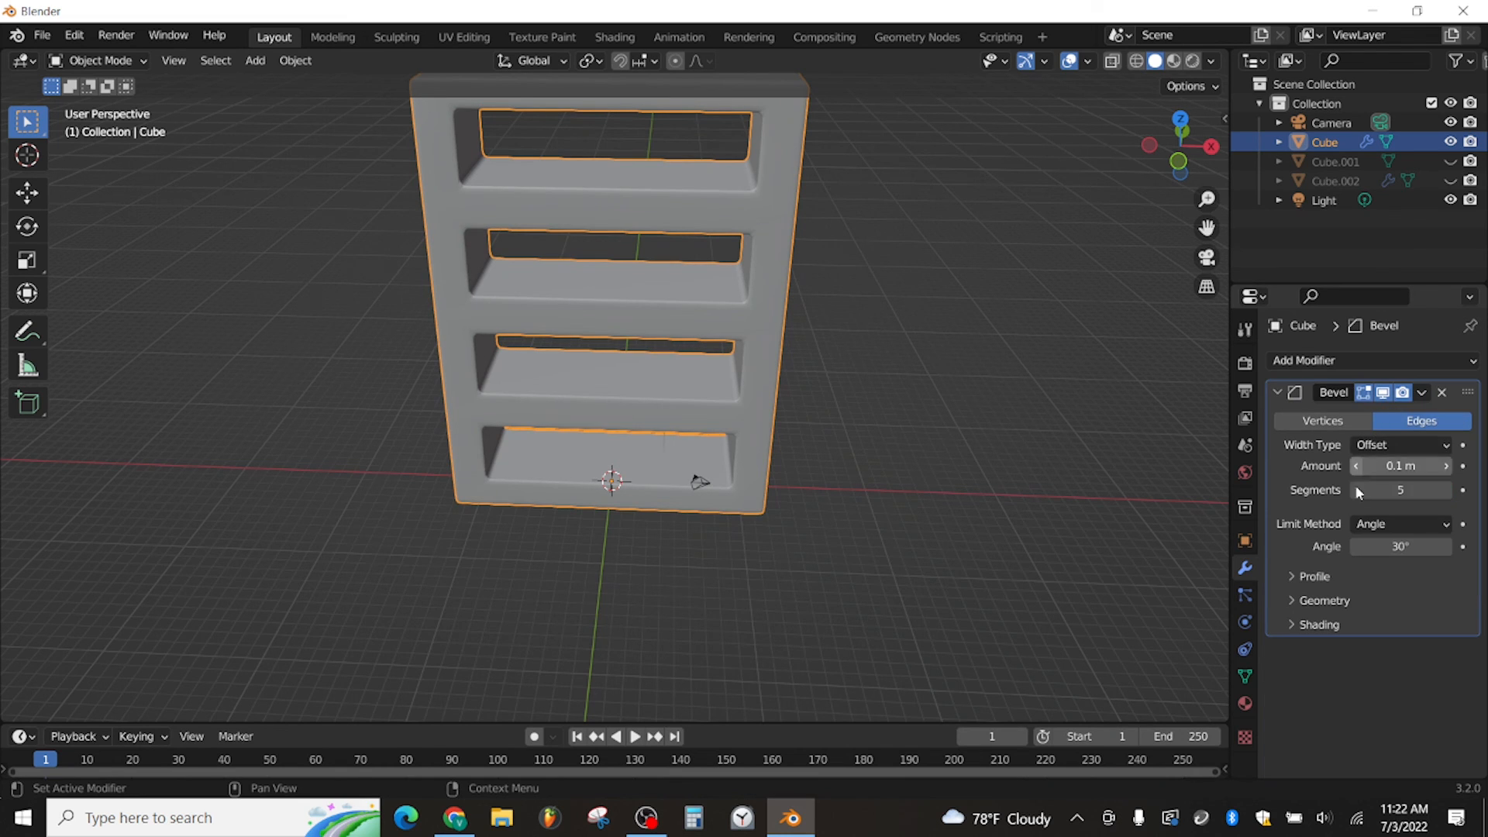
pyautogui.click(1421, 392)
pyautogui.click(1336, 417)
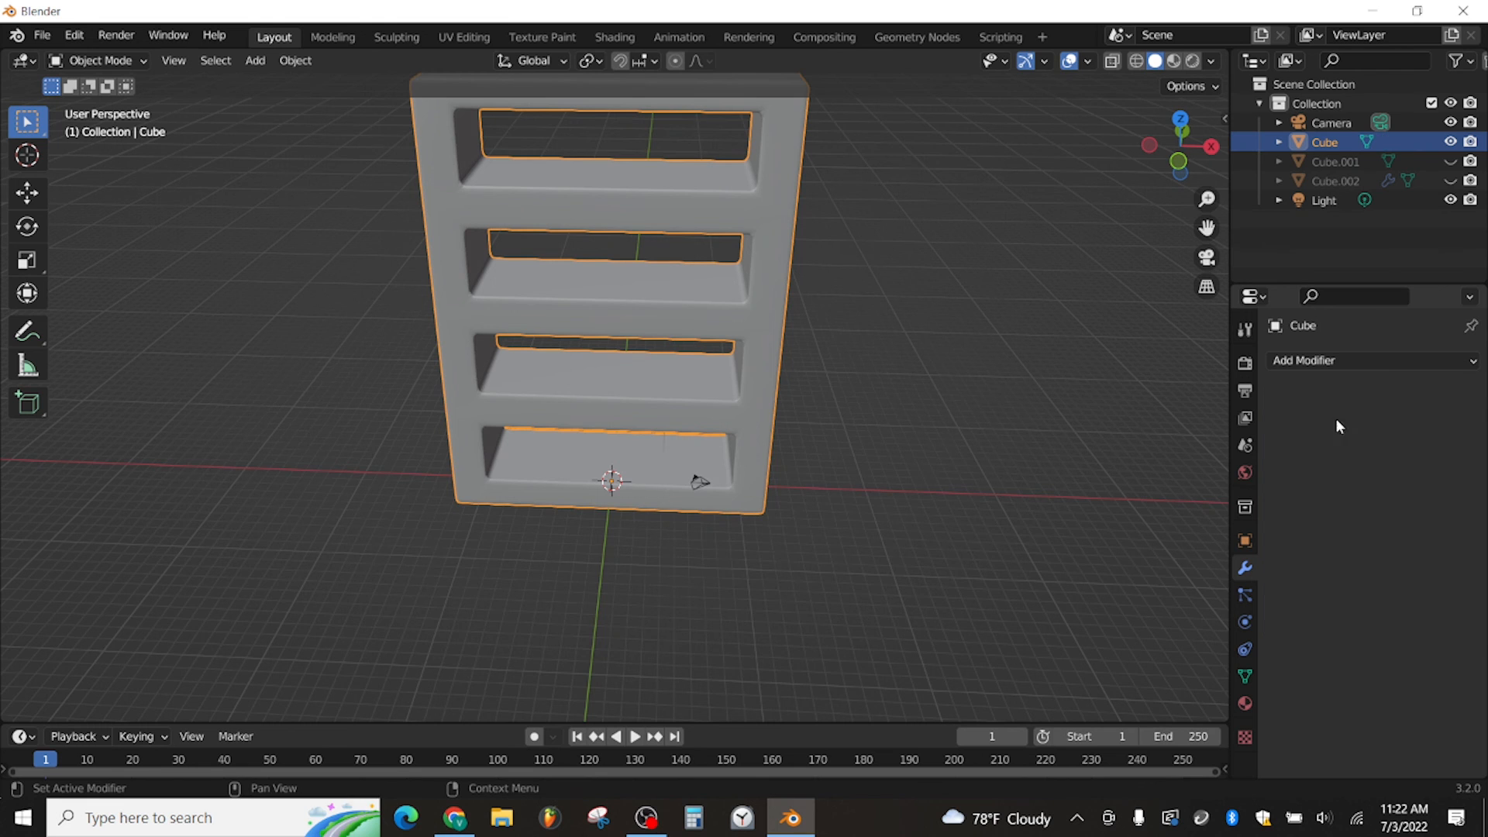
# Inspect the shelf from several sides and try scaling it along the X axis, undoing the change
pyautogui.moveTo(583, 236); pyautogui.dragTo(954, 253, button='middle')
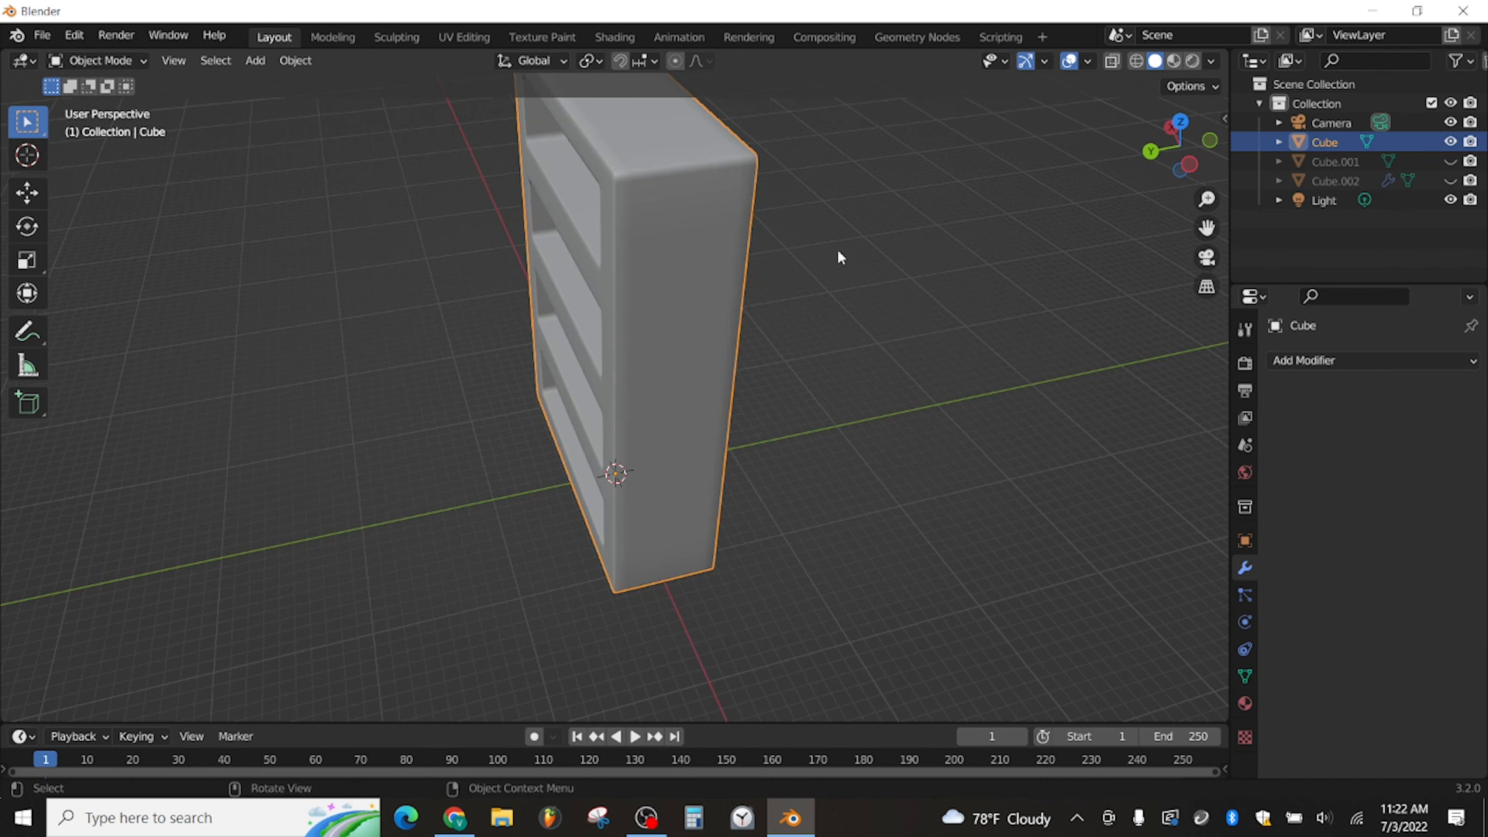
pyautogui.moveTo(837, 256); pyautogui.dragTo(405, 237, button='middle')
pyautogui.moveTo(789, 248); pyautogui.dragTo(950, 248, button='middle')
pyautogui.scroll(-5, 892, 244)
pyautogui.moveTo(883, 196); pyautogui.dragTo(728, 256, button='middle')
pyautogui.press('s')
pyautogui.press('x')
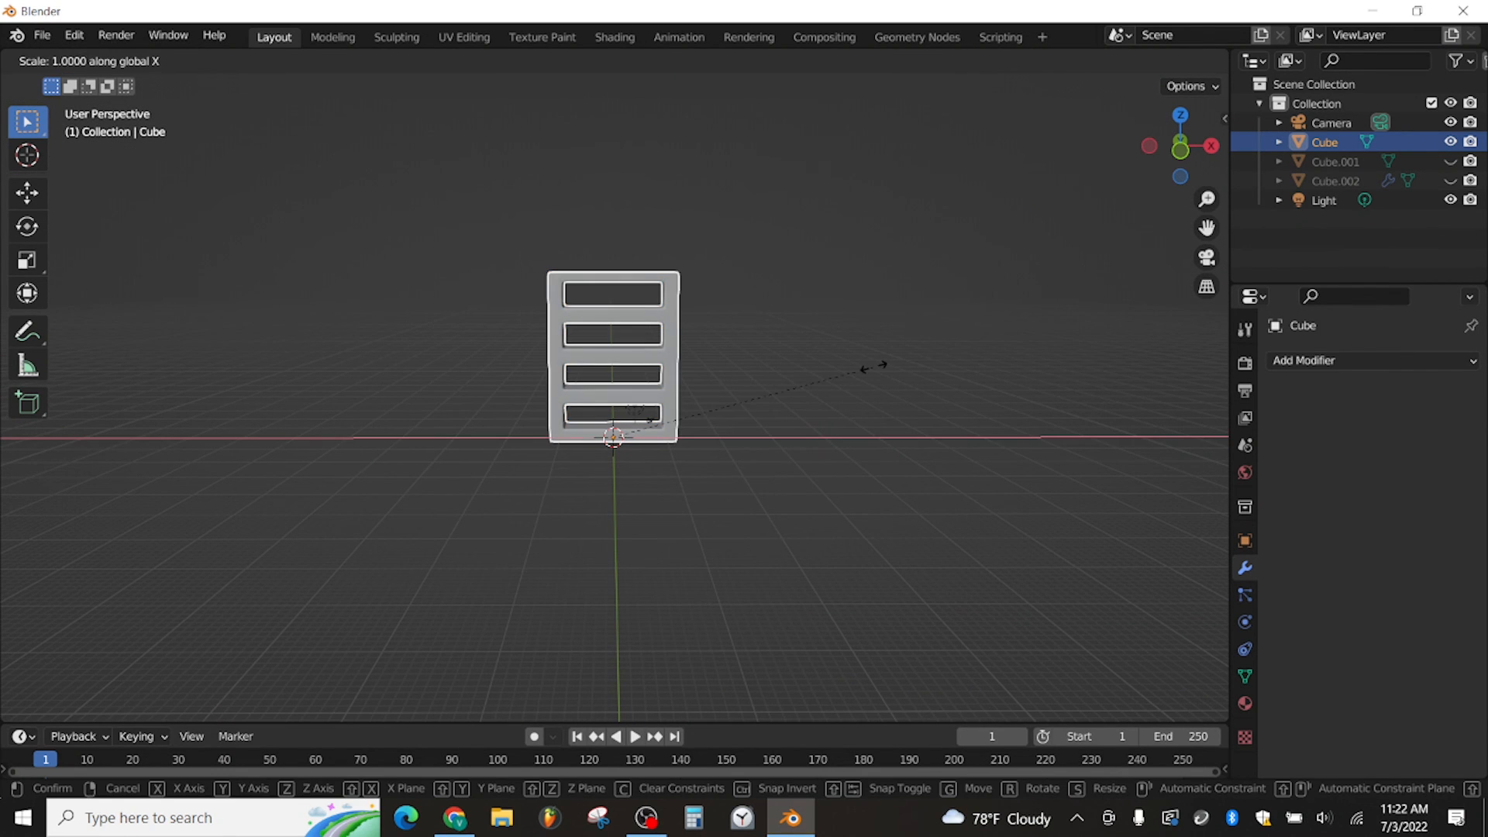
pyautogui.click(970, 364)
pyautogui.hotkey('ctrl', 'z')
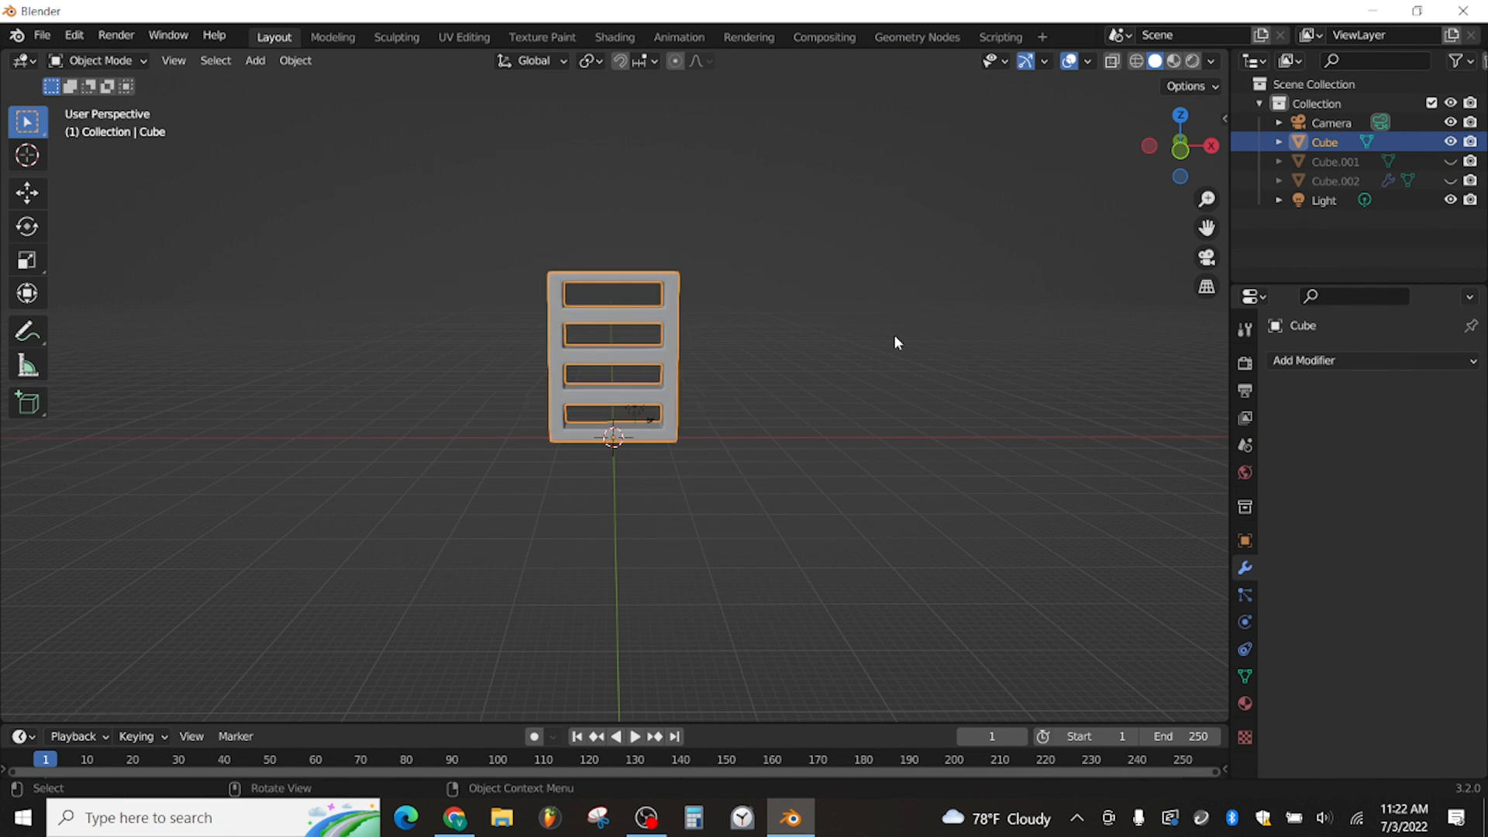
# Stretch the shelf to about twice its height along the Z axis
pyautogui.press('s')
pyautogui.press('z')
pyautogui.click(1132, 228)
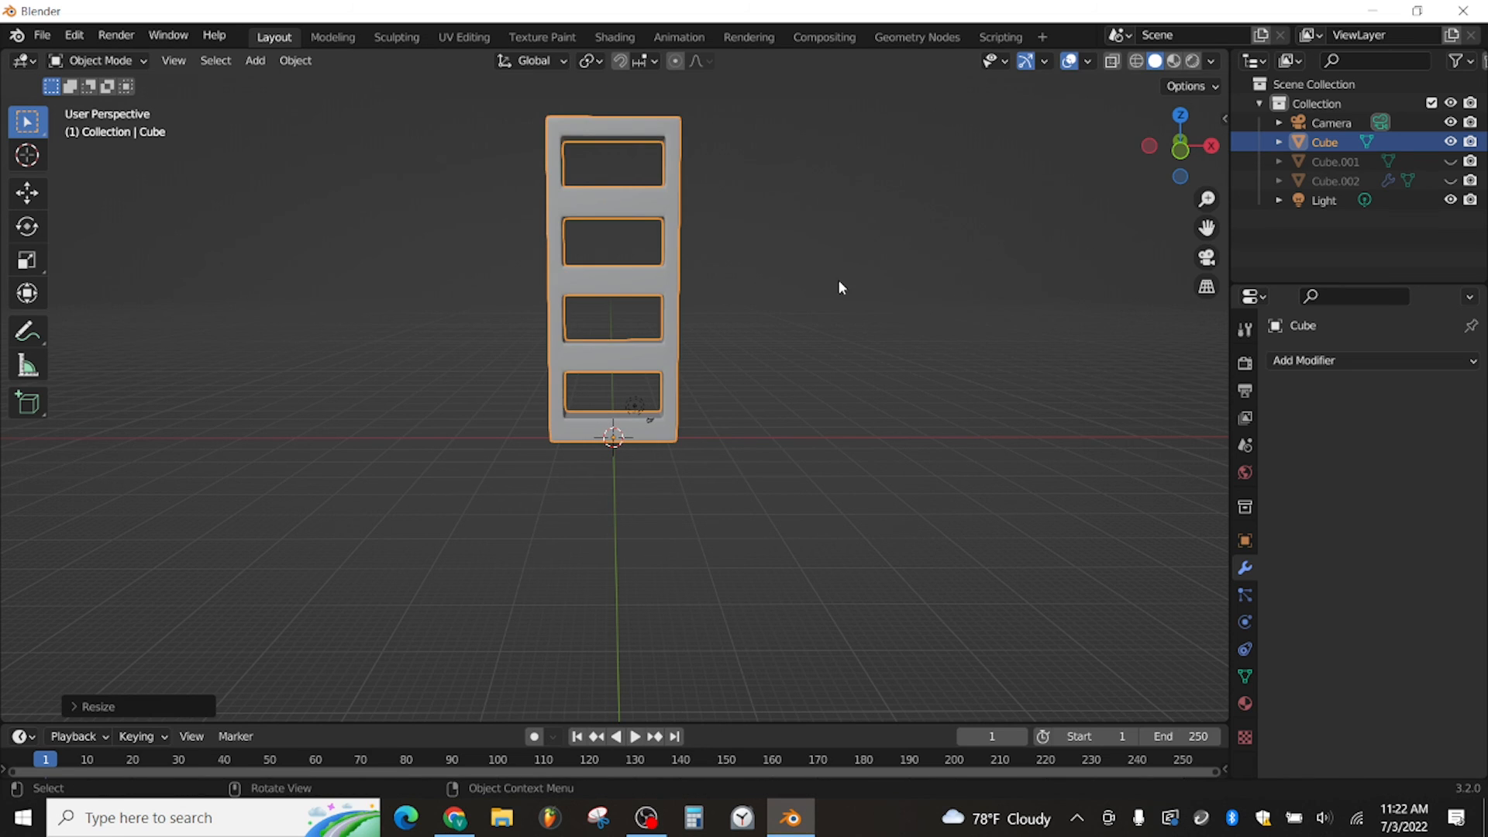
# Widen the stretched shelf along the X axis and scale the whole object down uniformly
pyautogui.press('s')
pyautogui.press('x')
pyautogui.click(935, 312)
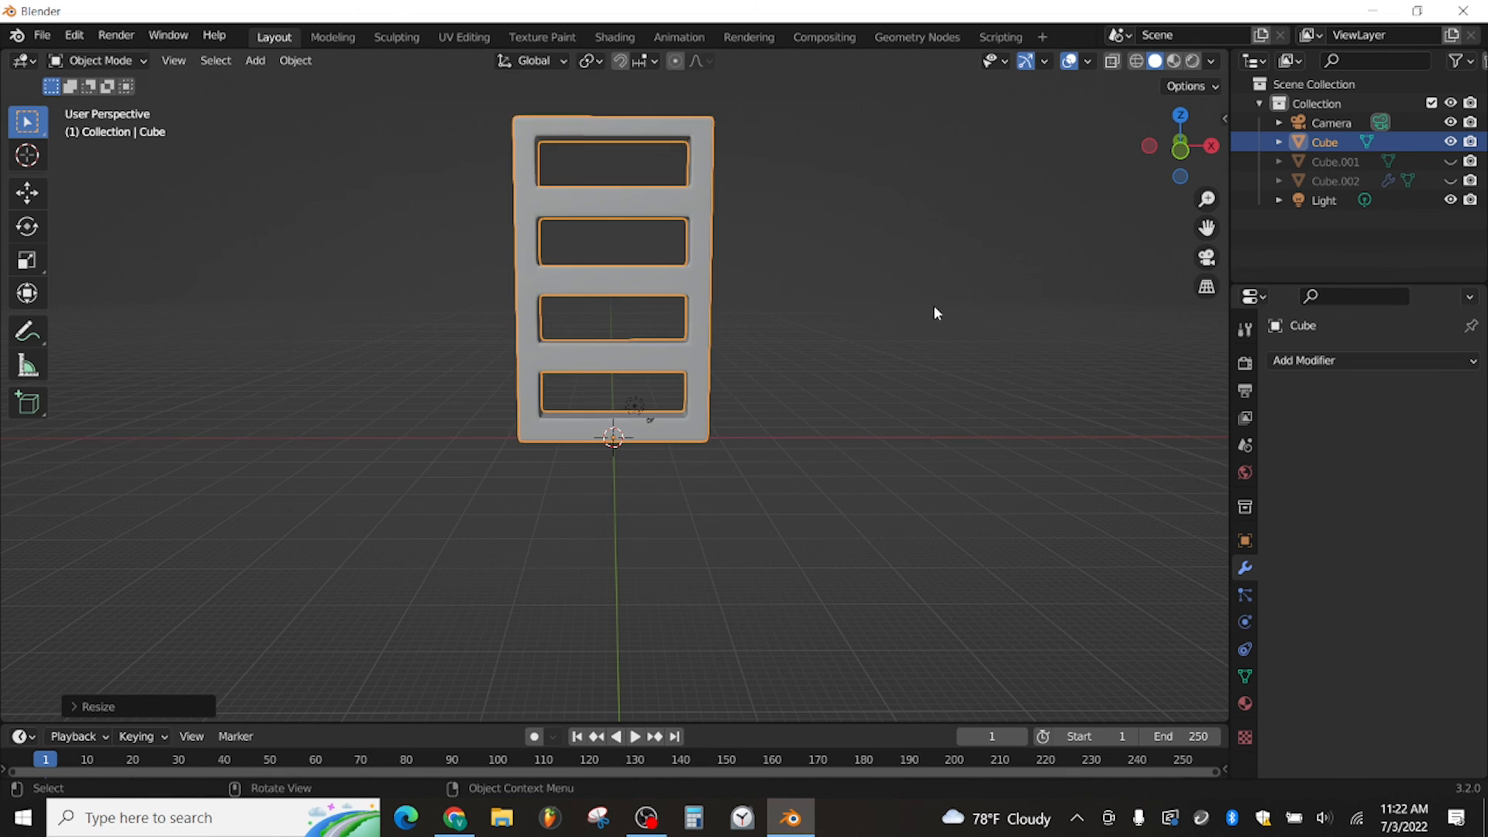
pyautogui.press('s')
pyautogui.click(736, 342)
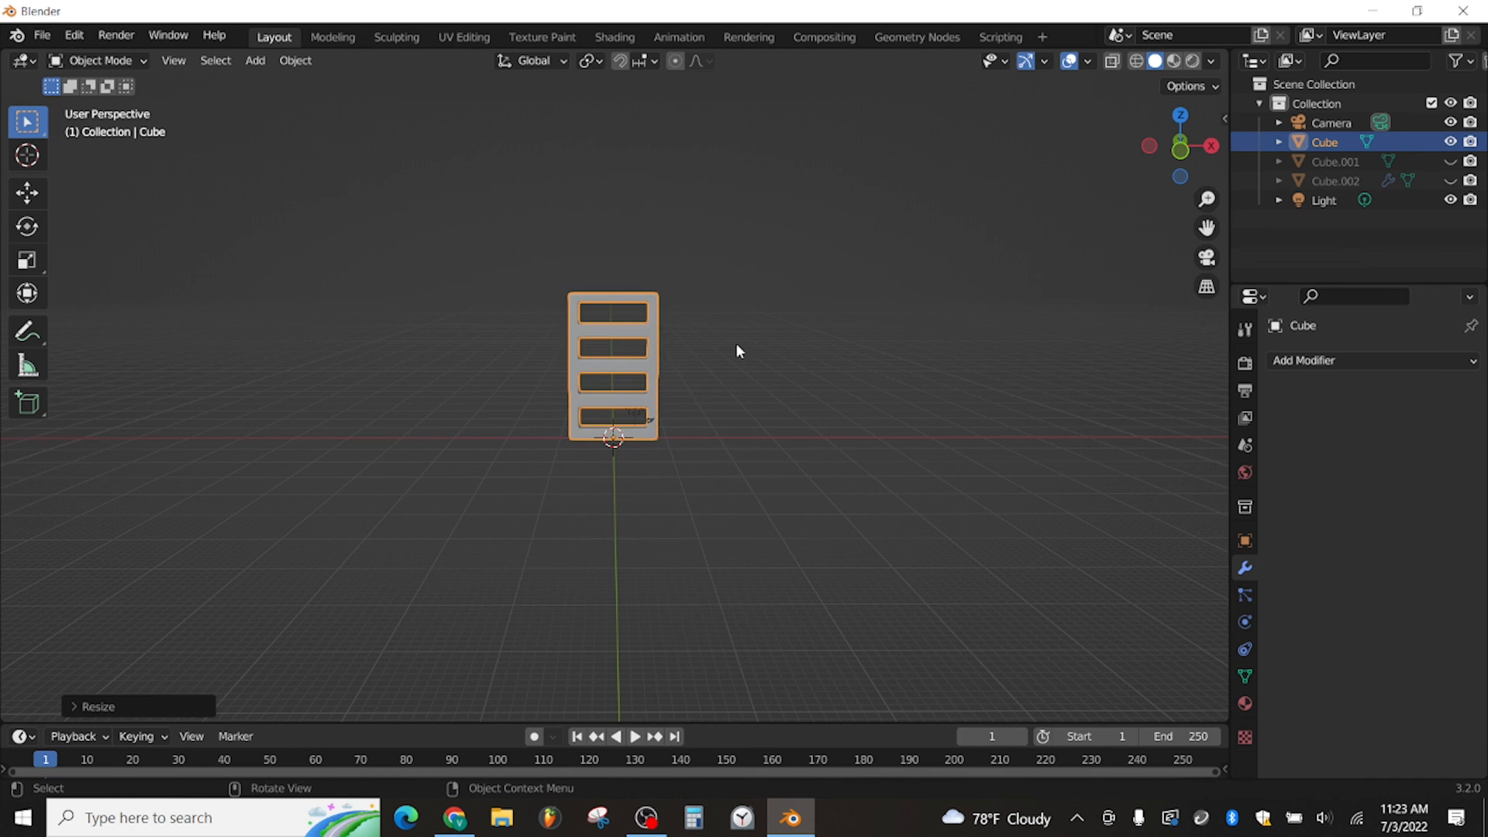
# Scale the shelf along the Y axis to make it deeper
pyautogui.scroll(3, 733, 338)
pyautogui.moveTo(727, 322); pyautogui.dragTo(861, 333, button='middle')
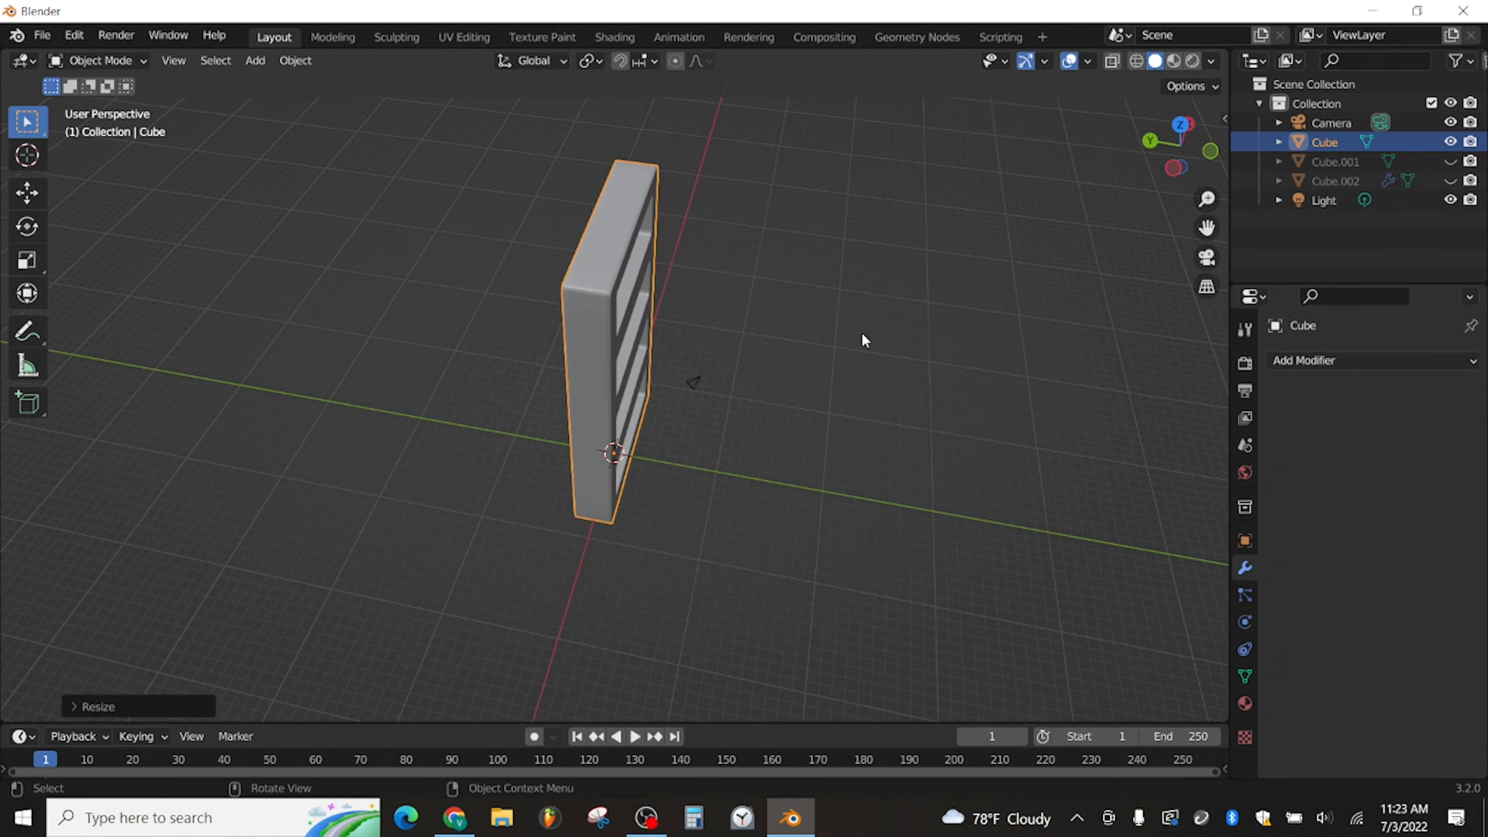
pyautogui.press('s')
pyautogui.press('y')
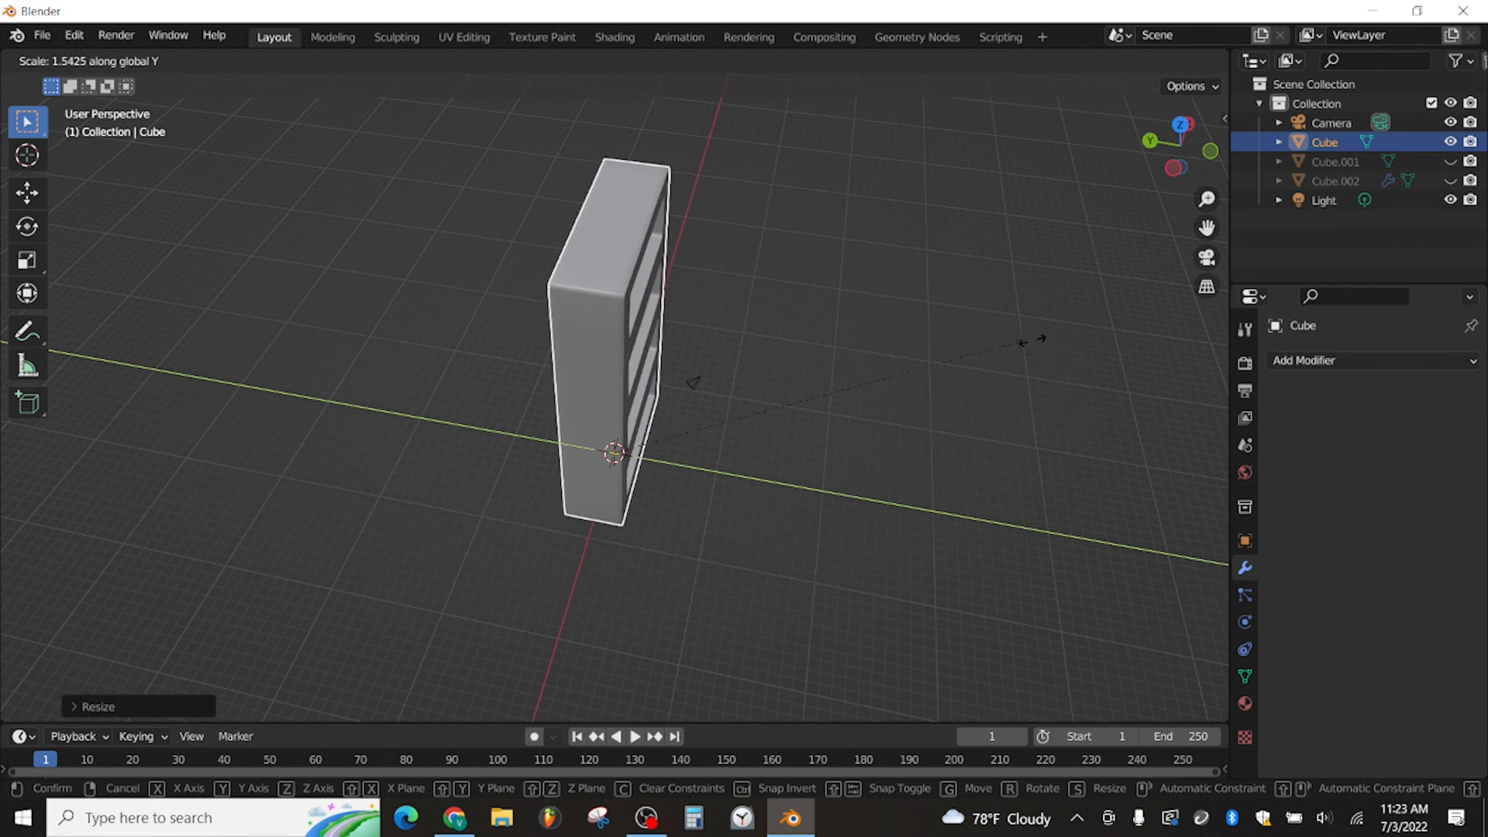
pyautogui.click(905, 332)
# Widen the shelf slightly along the X axis while viewing it from the front
pyautogui.moveTo(905, 331); pyautogui.dragTo(660, 248, button='middle')
pyautogui.scroll(3, 647, 293)
pyautogui.scroll(-3, 663, 256)
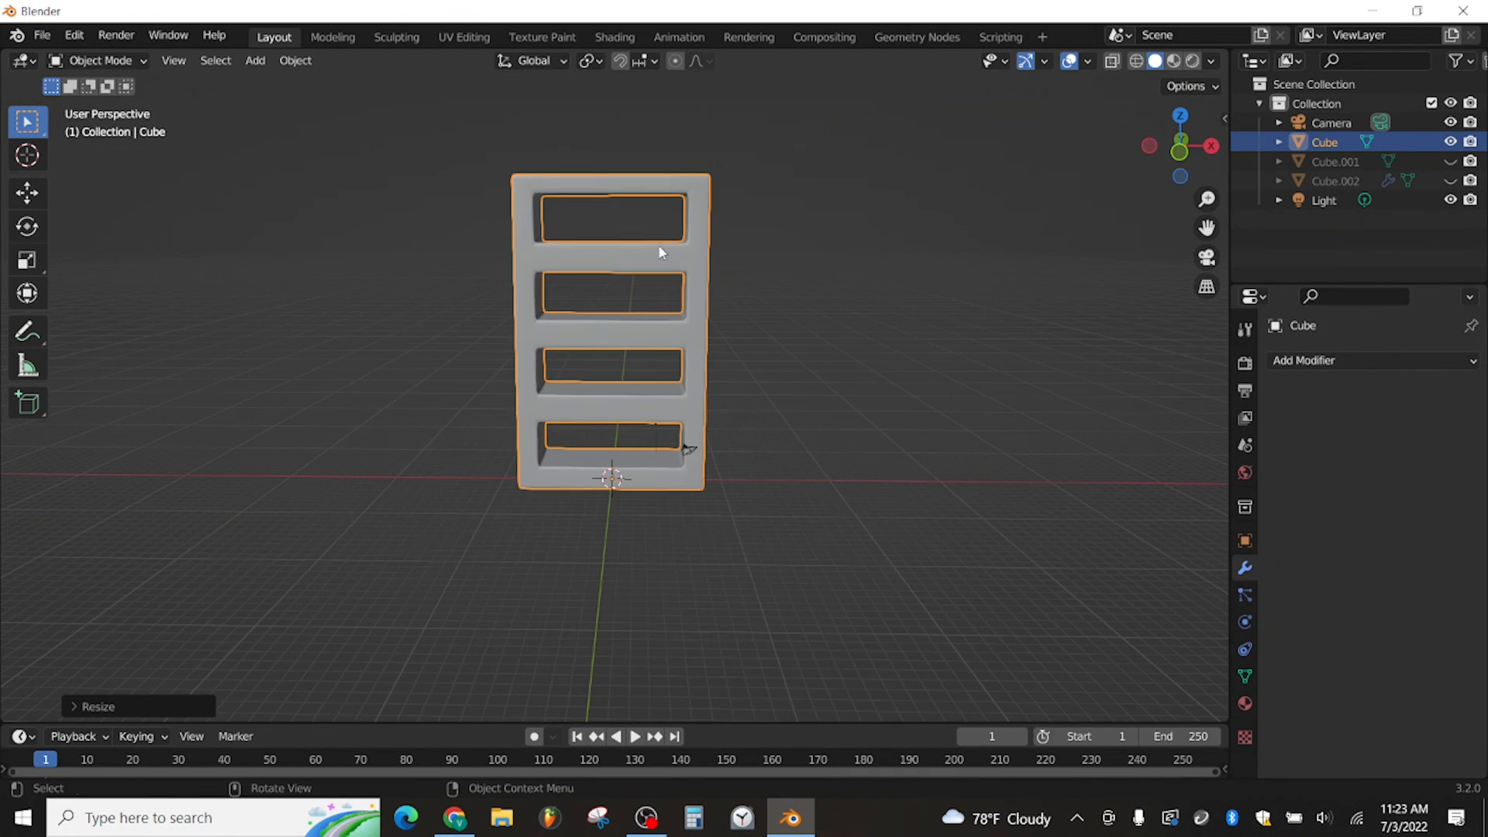
pyautogui.press('s')
pyautogui.press('x')
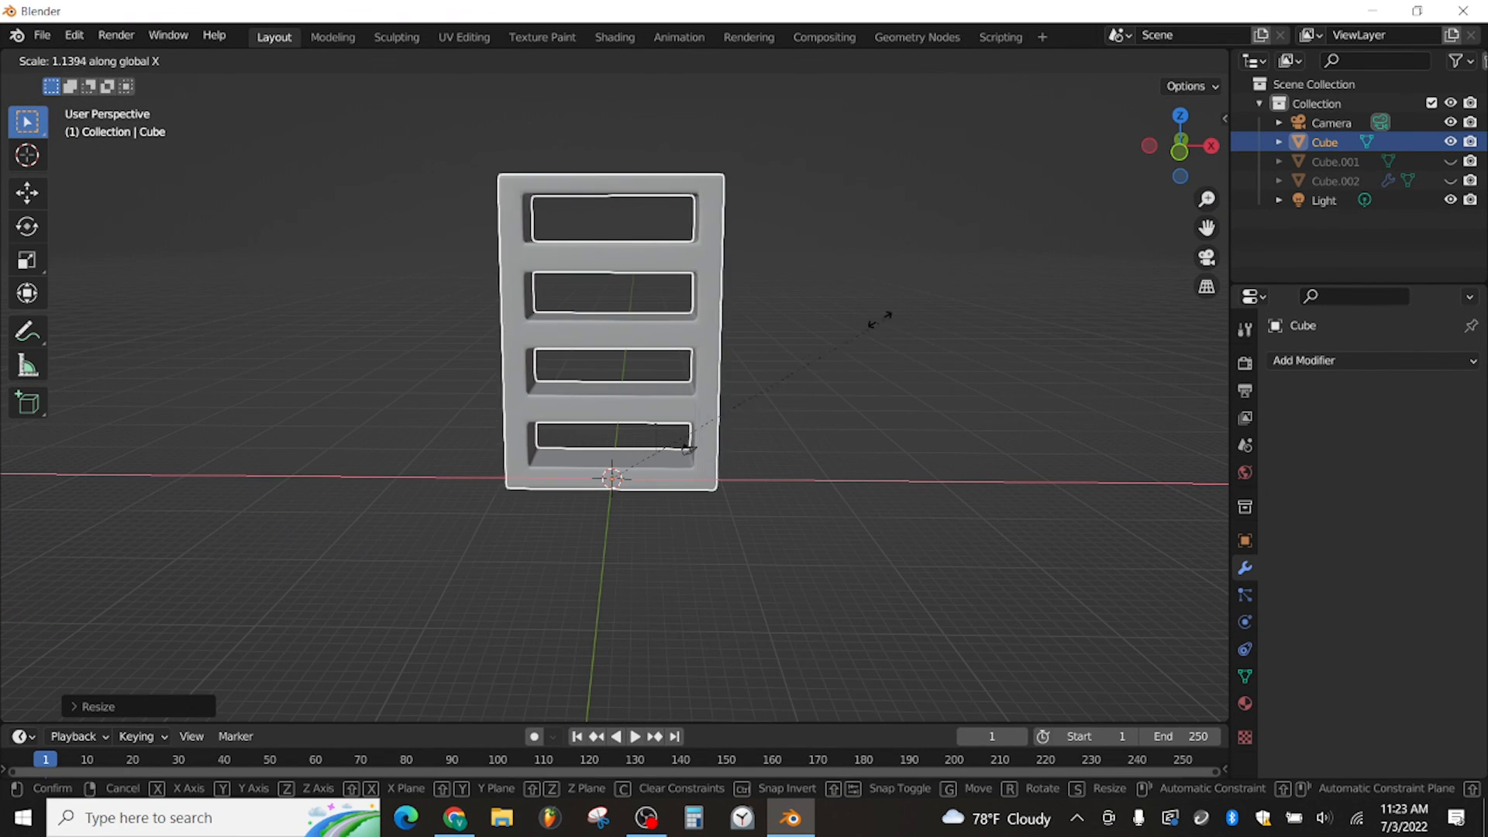
pyautogui.click(872, 327)
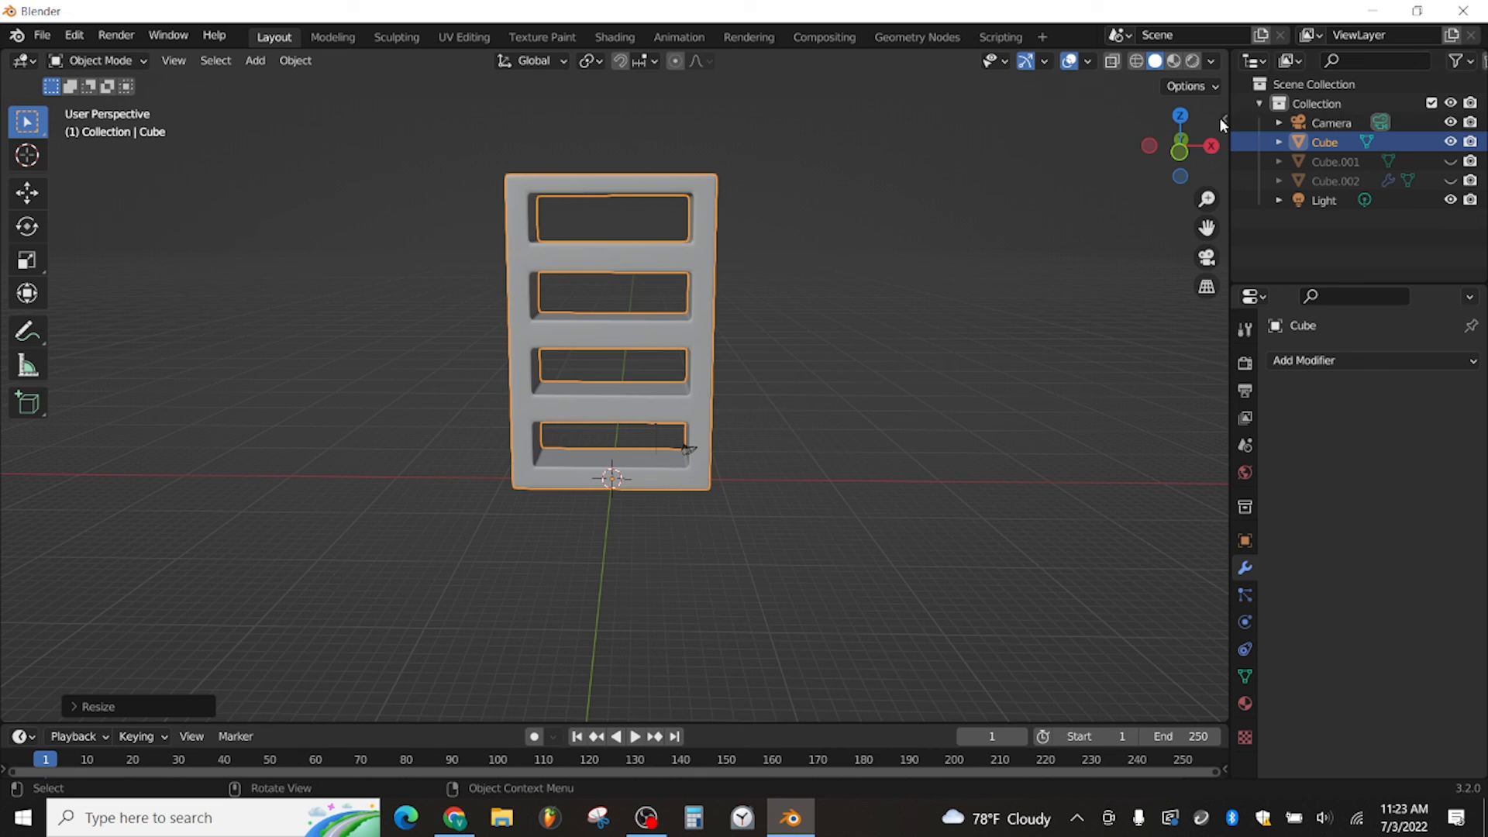